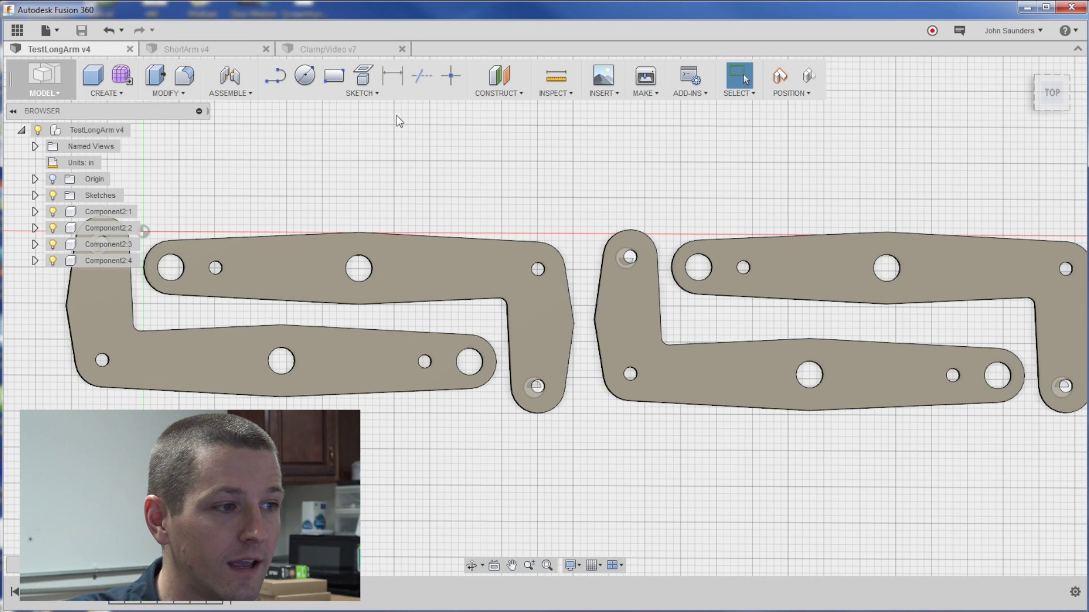
Step: Switch to the CAM workspace and view the tool and feed settings of the Contour1 operation
click(43, 91)
click(77, 261)
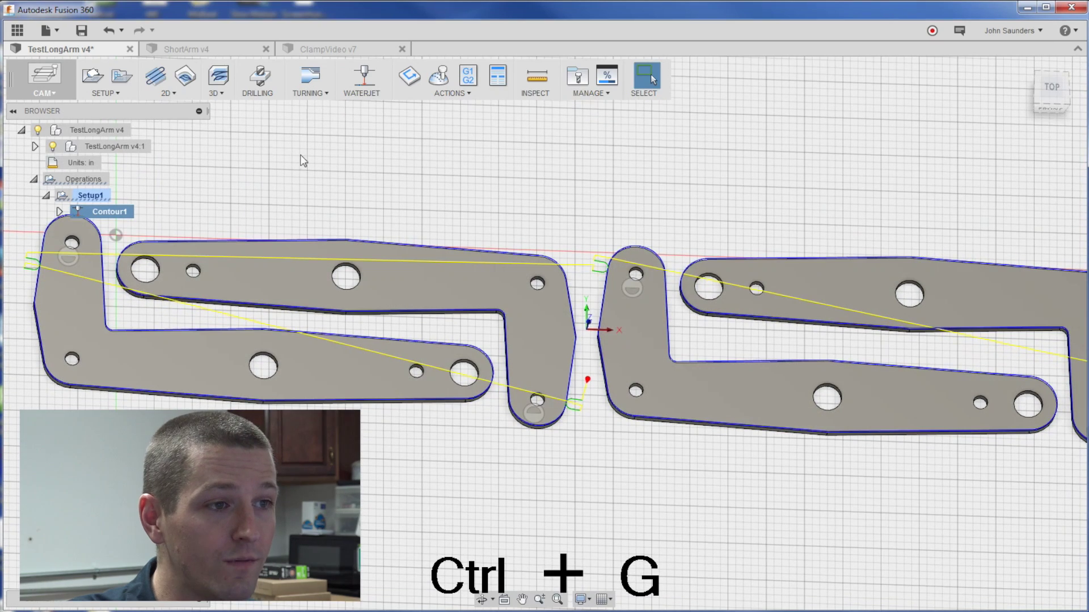
right_click(126, 213)
click(142, 220)
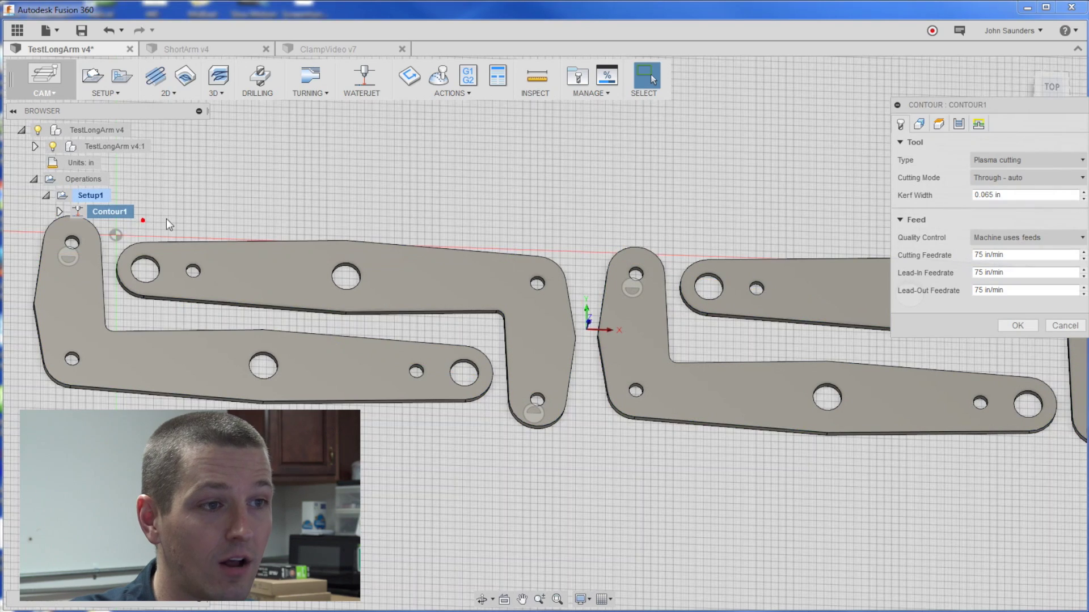
key(Escape)
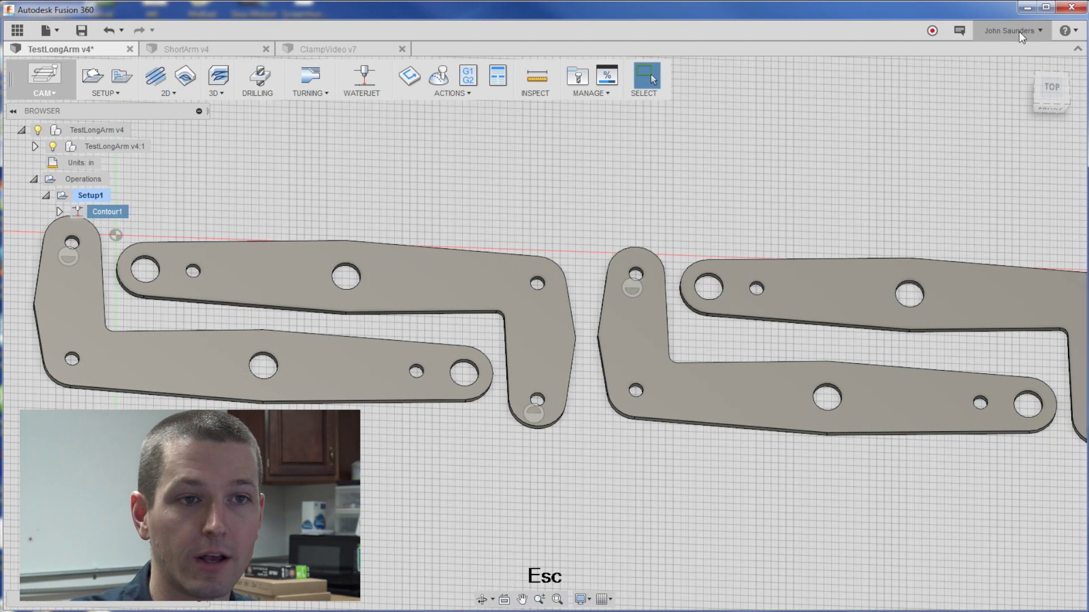
Step: Check the preview functionality preferences for the CAM waterjet, laser and plasma cutter support option
click(1015, 31)
click(1018, 63)
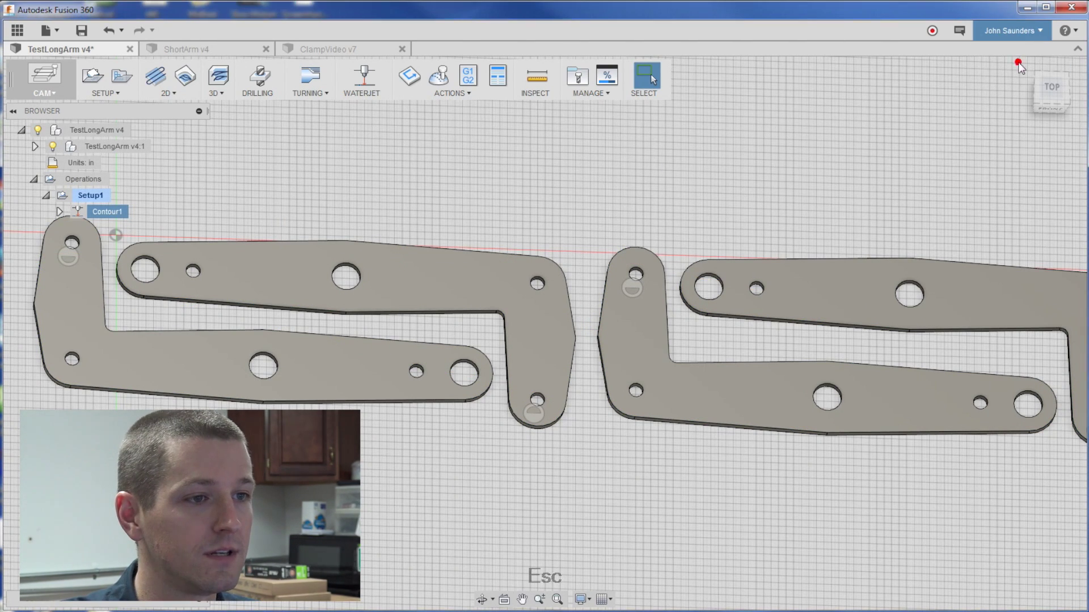
click(380, 340)
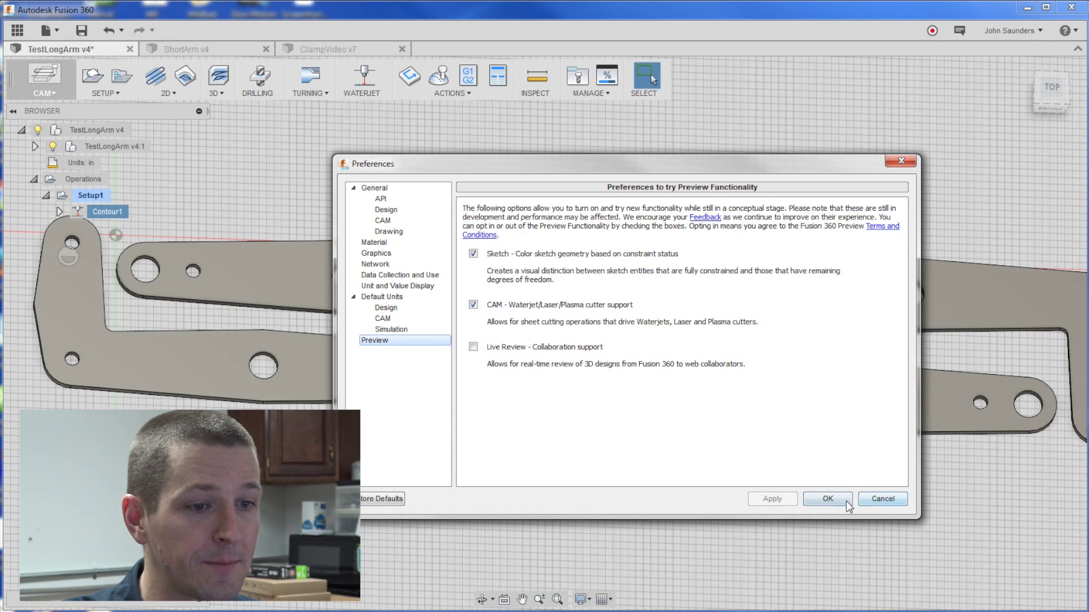
click(827, 499)
Step: Review Contour1's plasma cutting mode, kerf width and feedrates without changing them
right_click(94, 212)
click(113, 223)
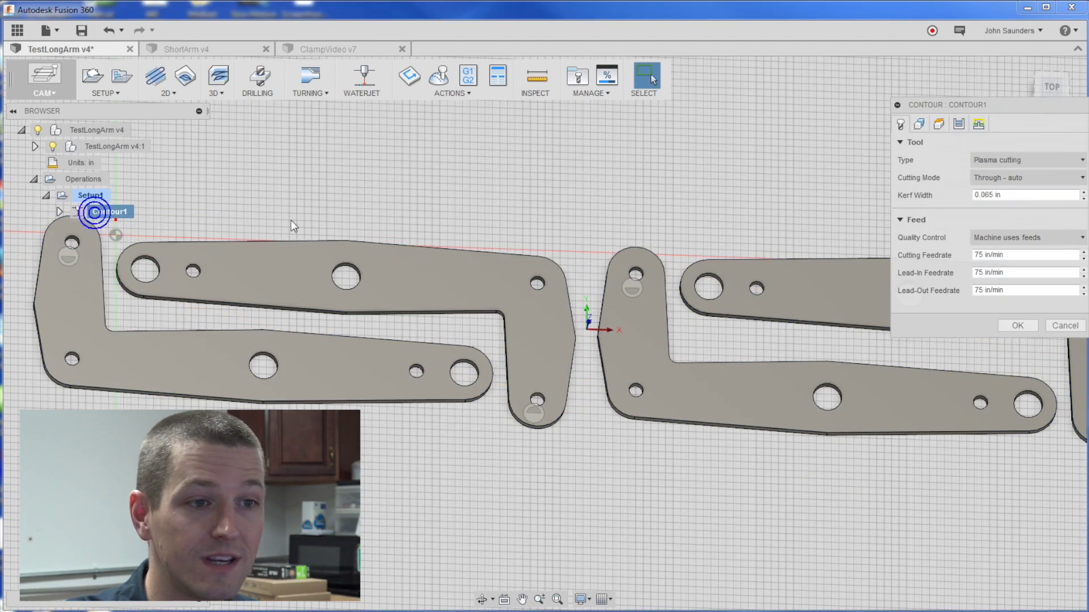
drag(1016, 113, 950, 112)
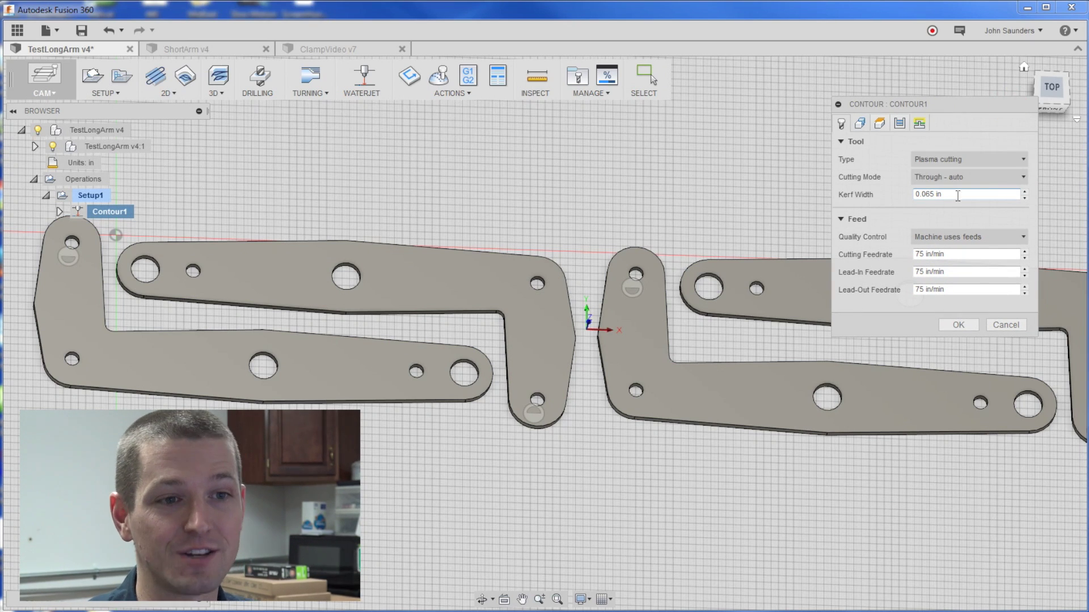
click(1005, 325)
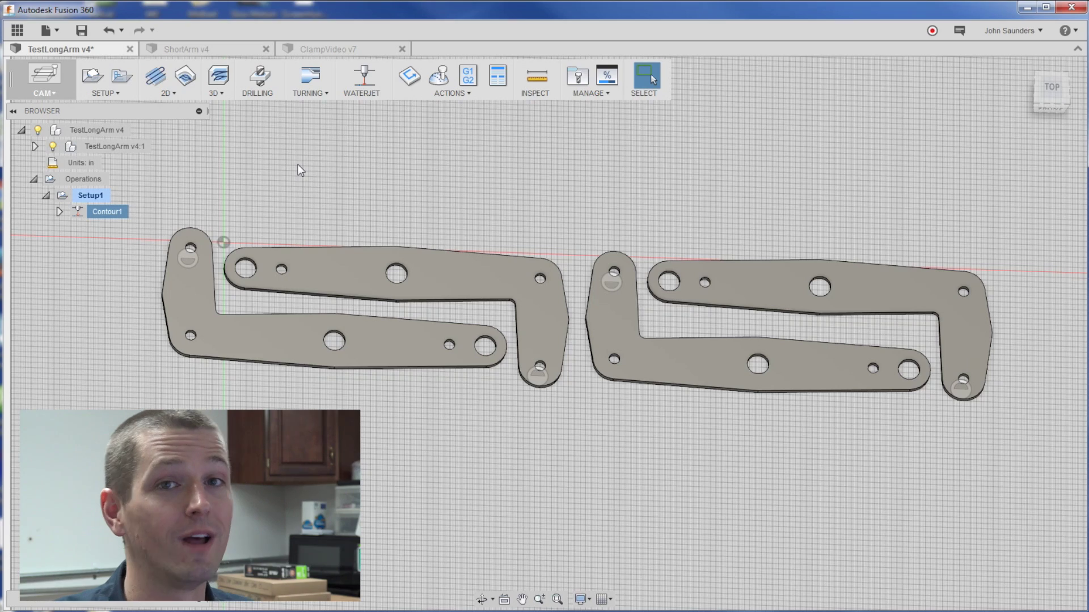
Step: Switch to the ClampVideo document and copy the LongArm component
click(322, 49)
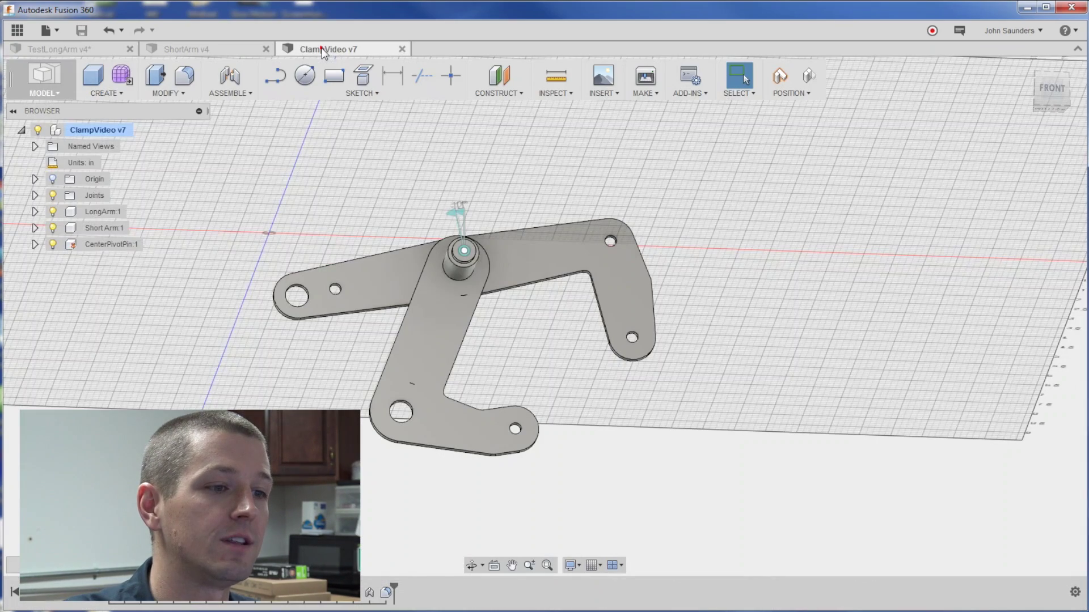
shift+middle_drag(390, 203, 604, 190)
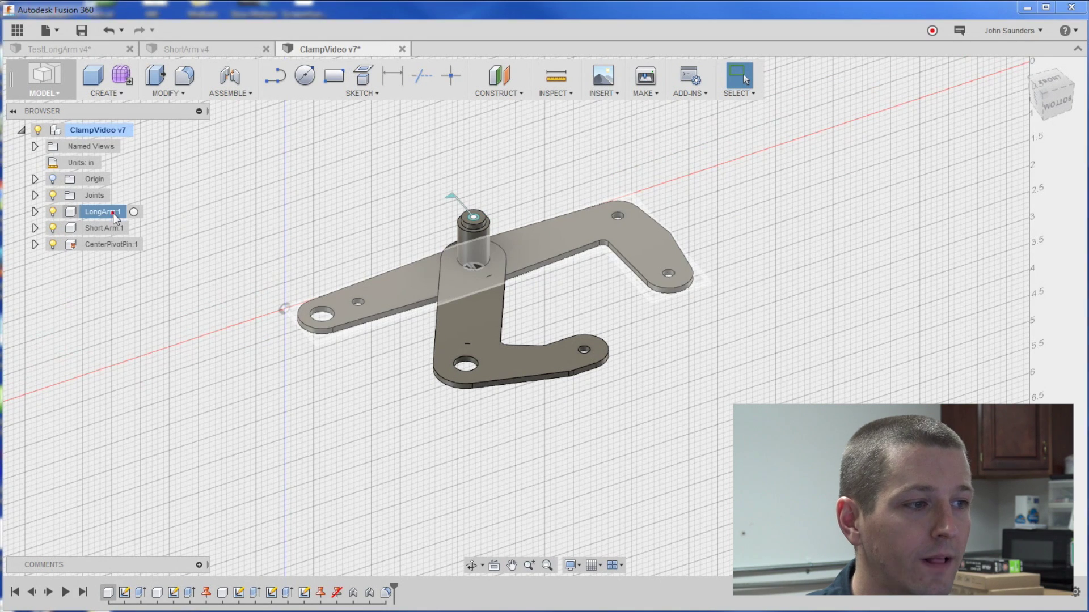
click(106, 228)
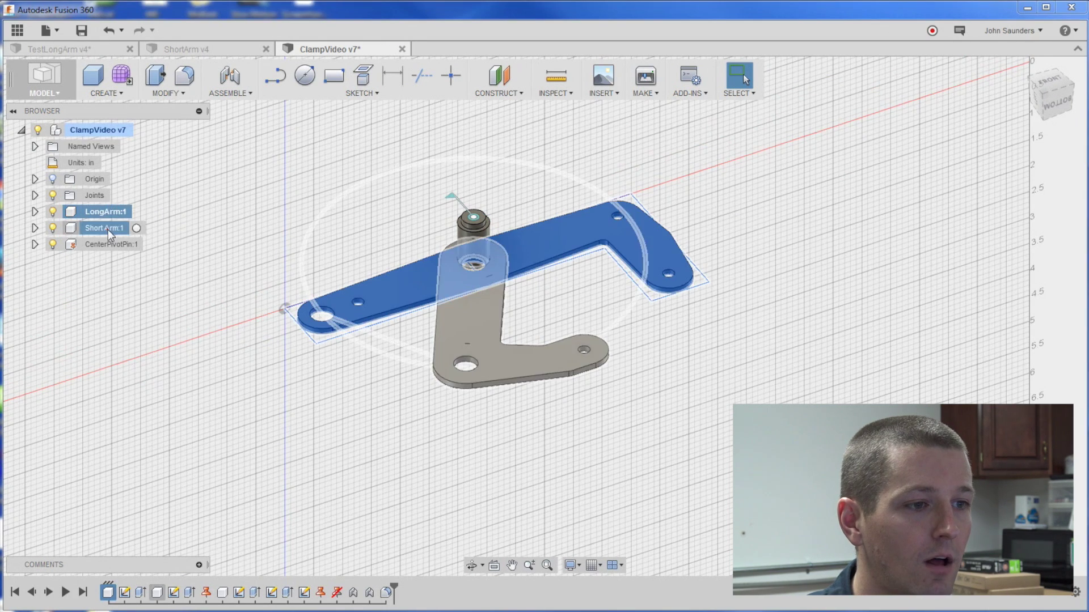
click(247, 165)
right_click(113, 211)
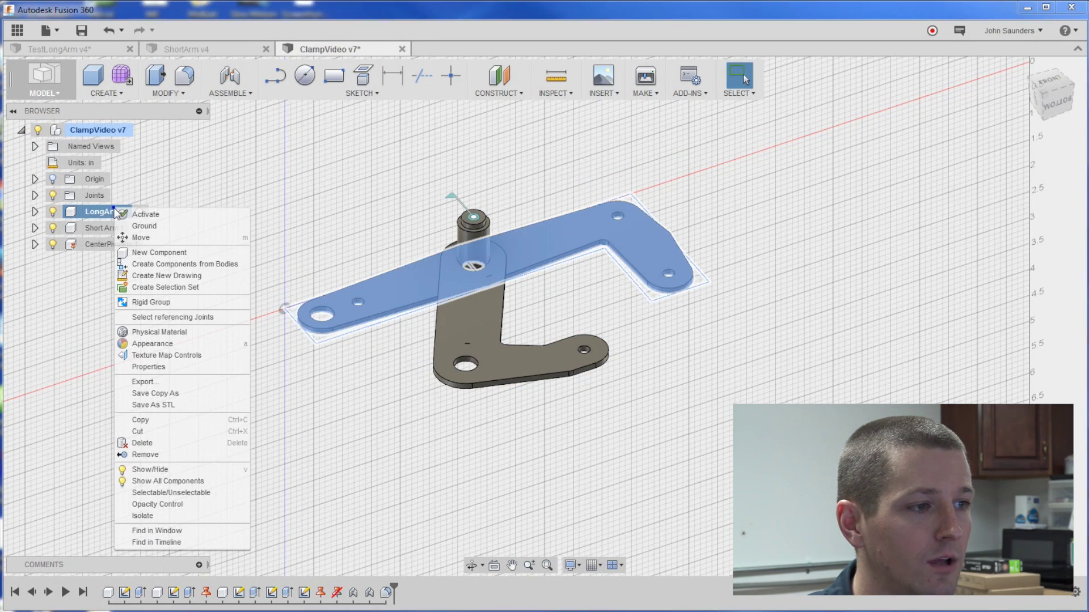
click(165, 420)
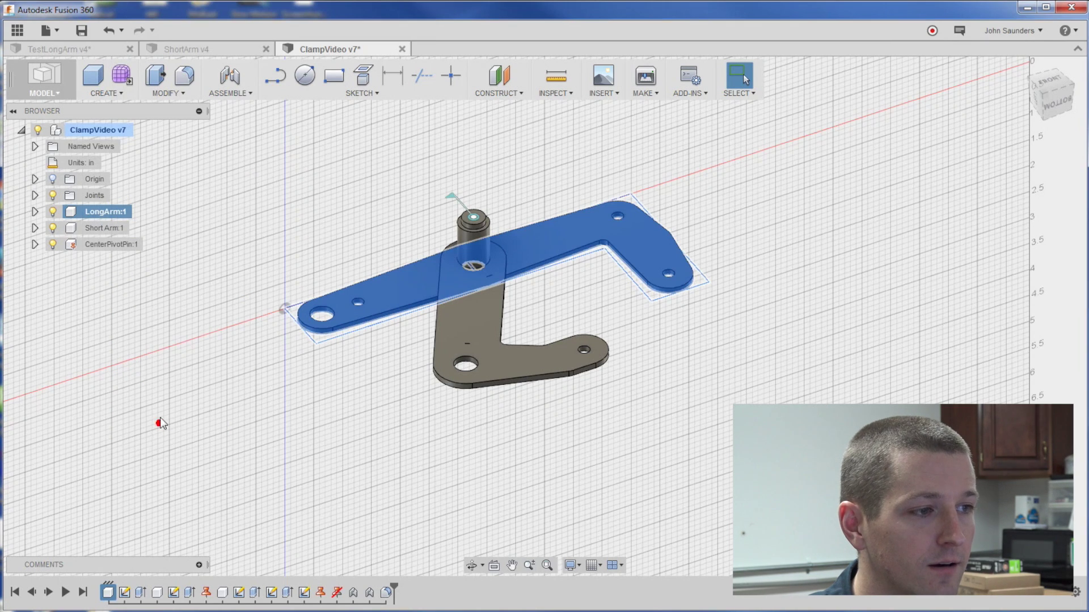
Step: Paste the long arm into the top-level assembly and move the copy 0.90 in along Z
click(111, 130)
right_click(104, 130)
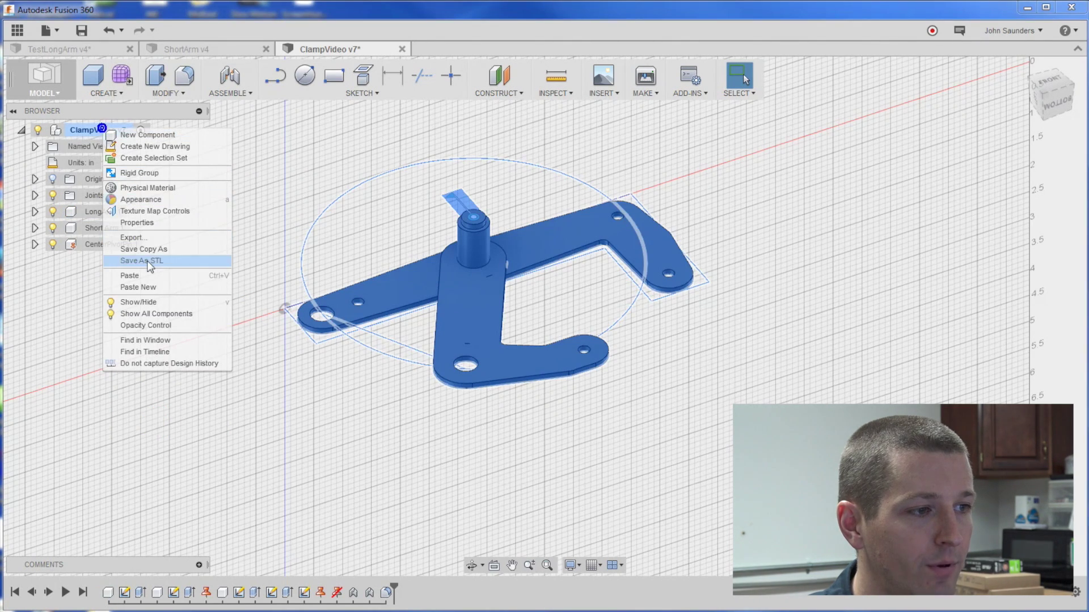
click(151, 275)
shift+middle_drag(499, 284, 498, 250)
drag(512, 265, 511, 198)
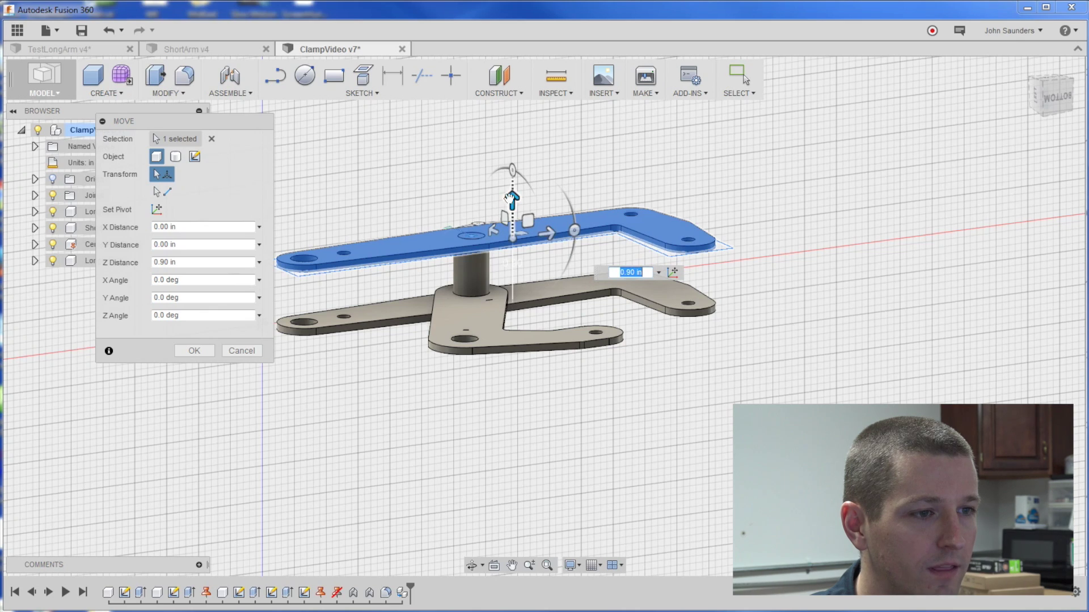
click(194, 351)
Step: Copy the Short Arm component, paste it into the top-level assembly and move the copy 0.70 in along Z
click(103, 229)
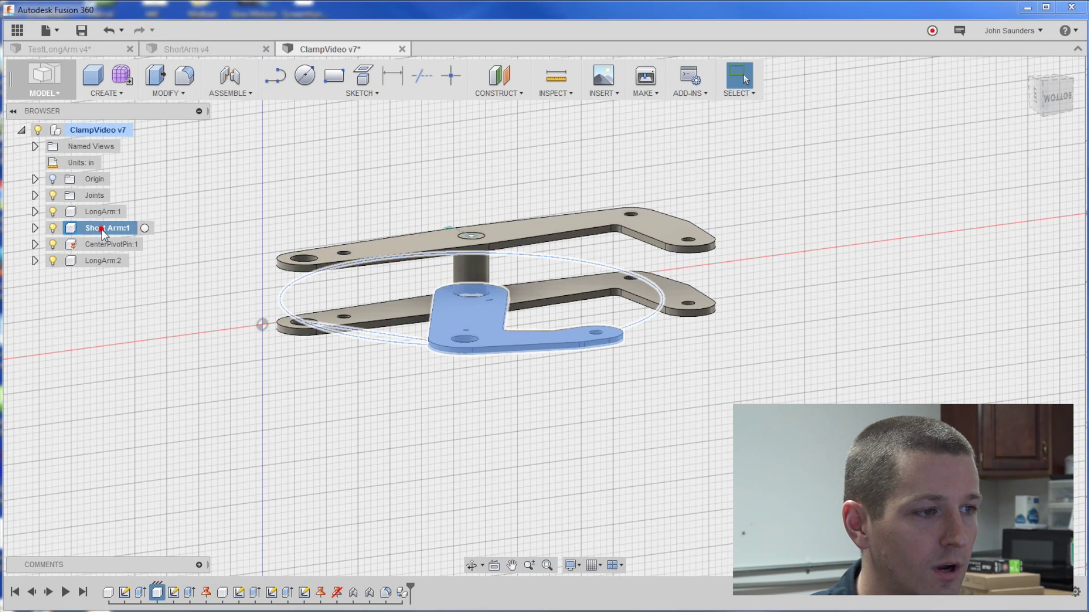
right_click(101, 230)
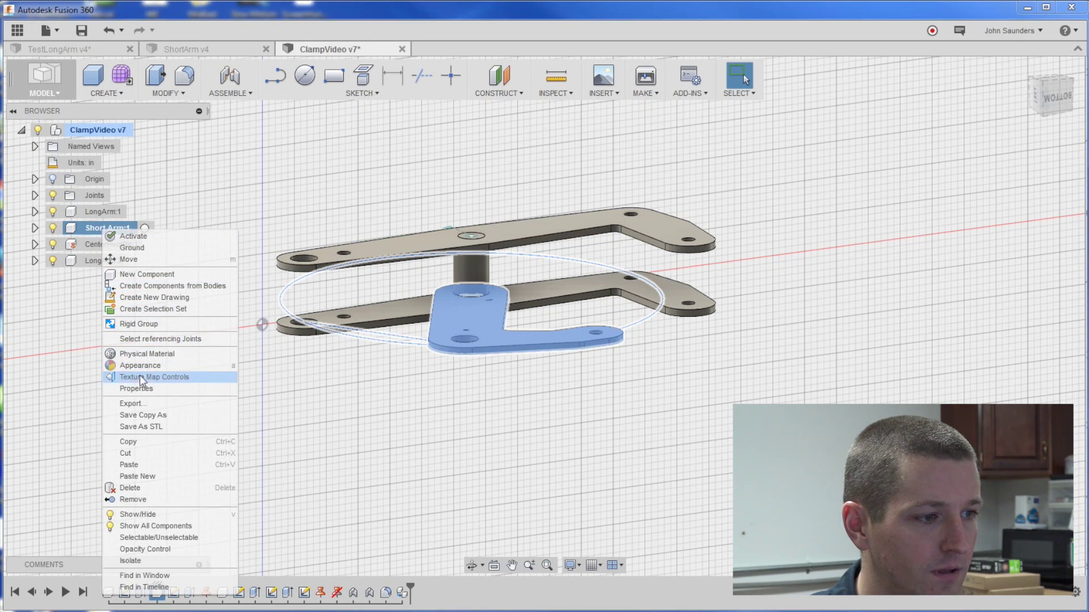
click(128, 465)
click(90, 130)
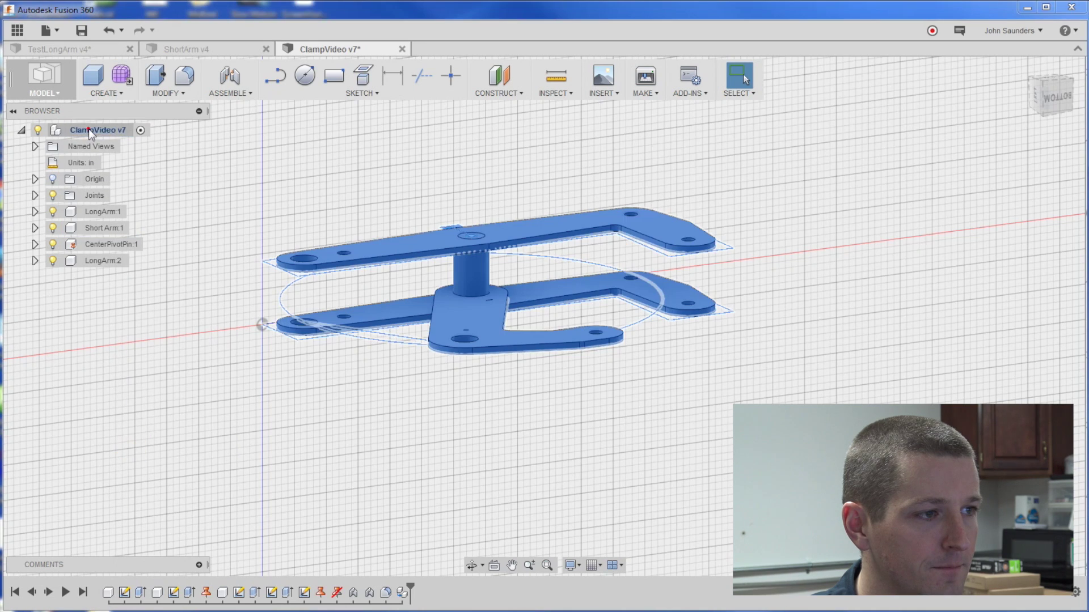
right_click(89, 130)
click(132, 276)
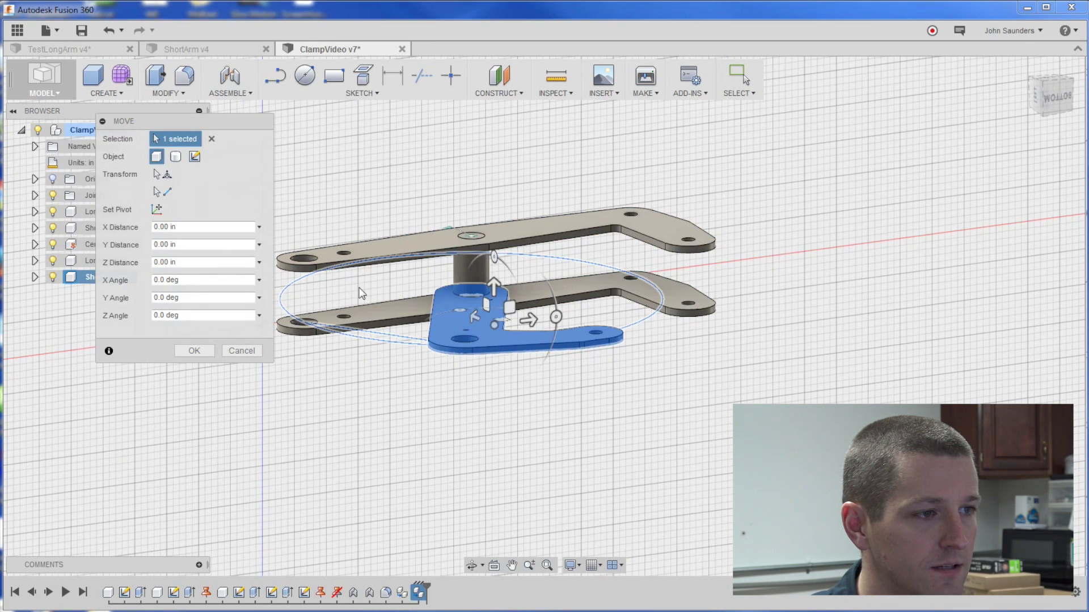
drag(494, 286, 491, 231)
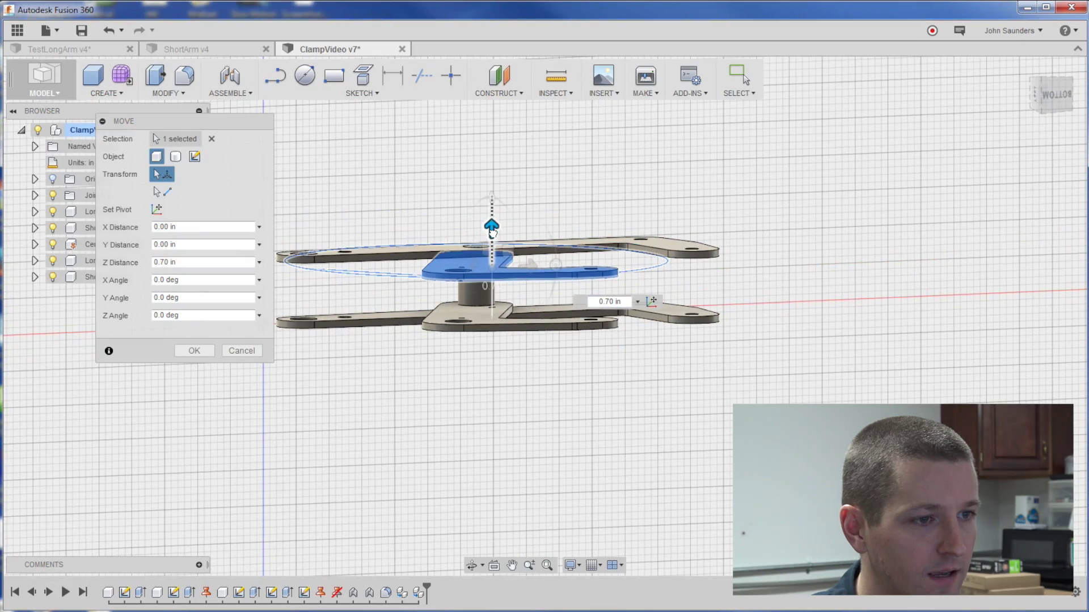
scroll(462, 205, down, 1)
shift+middle_drag(462, 205, 451, 209)
click(212, 350)
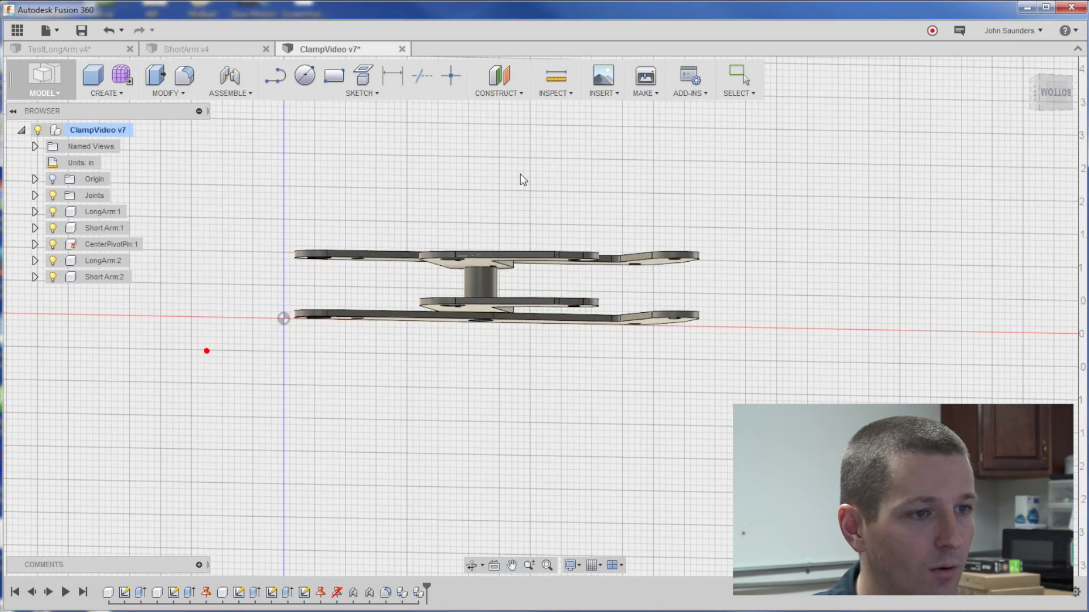
Step: Create a new component in the top-level assembly, name it ThreadedPin and activate it
shift+middle_drag(522, 177, 592, 274)
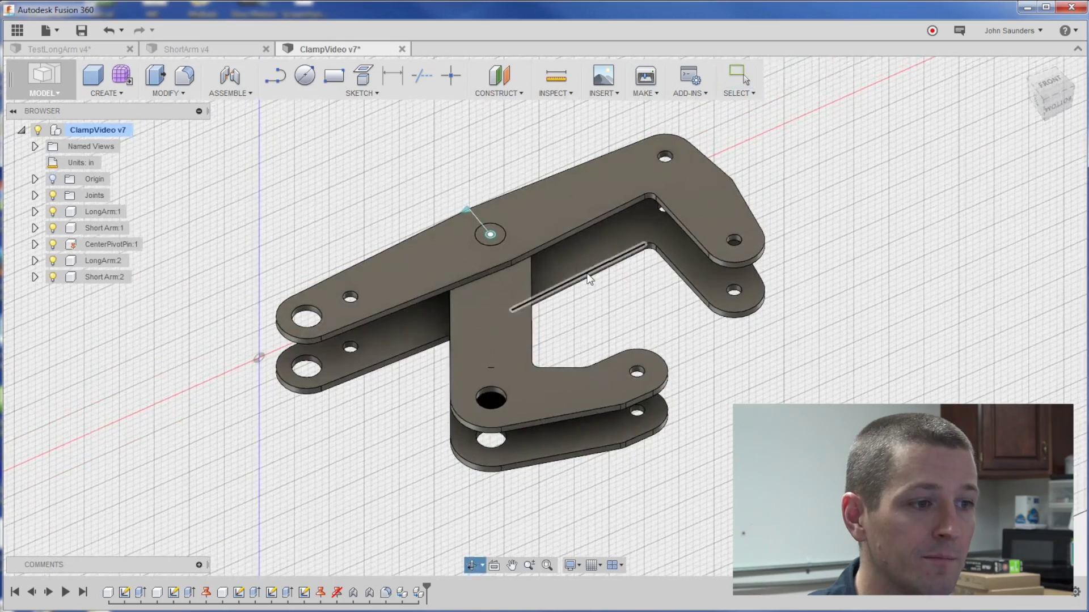
shift+middle_drag(556, 316, 651, 260)
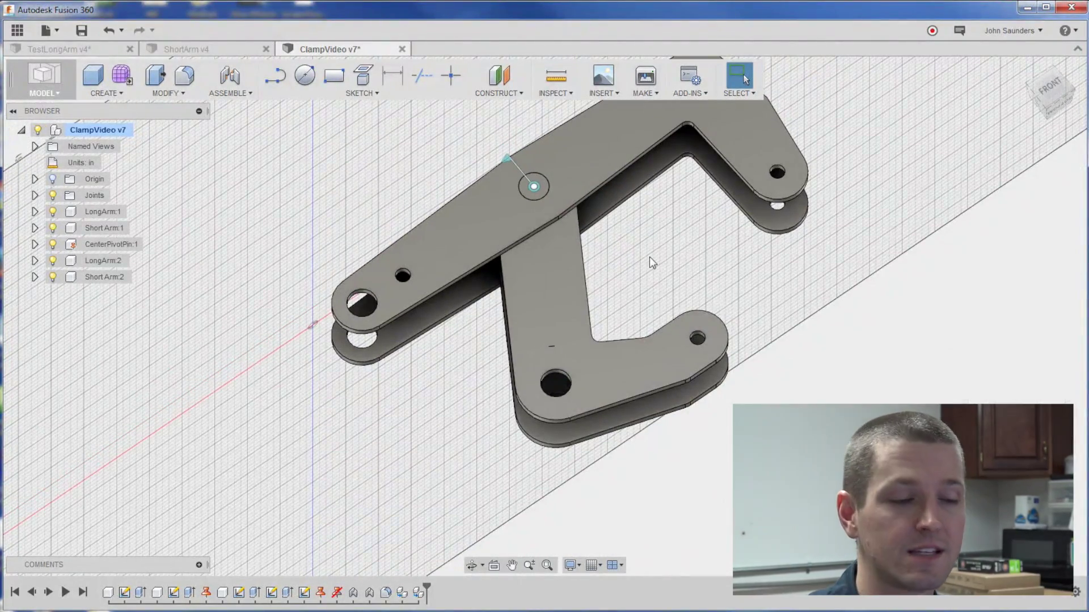
shift+middle_drag(461, 394, 397, 318)
right_click(108, 124)
click(152, 134)
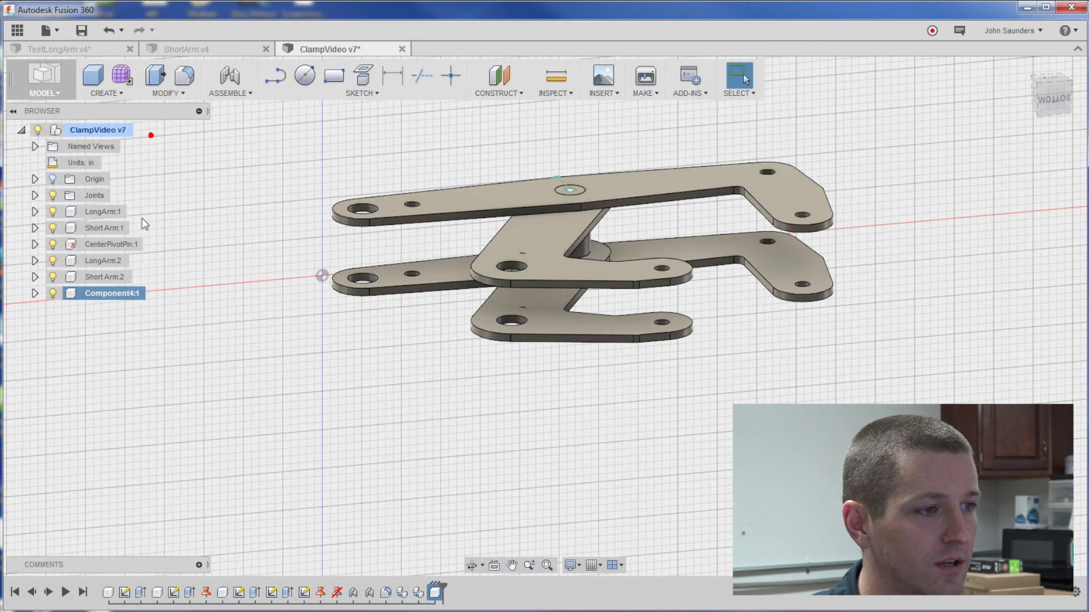
double_click(115, 295)
text(ThreadedPin)
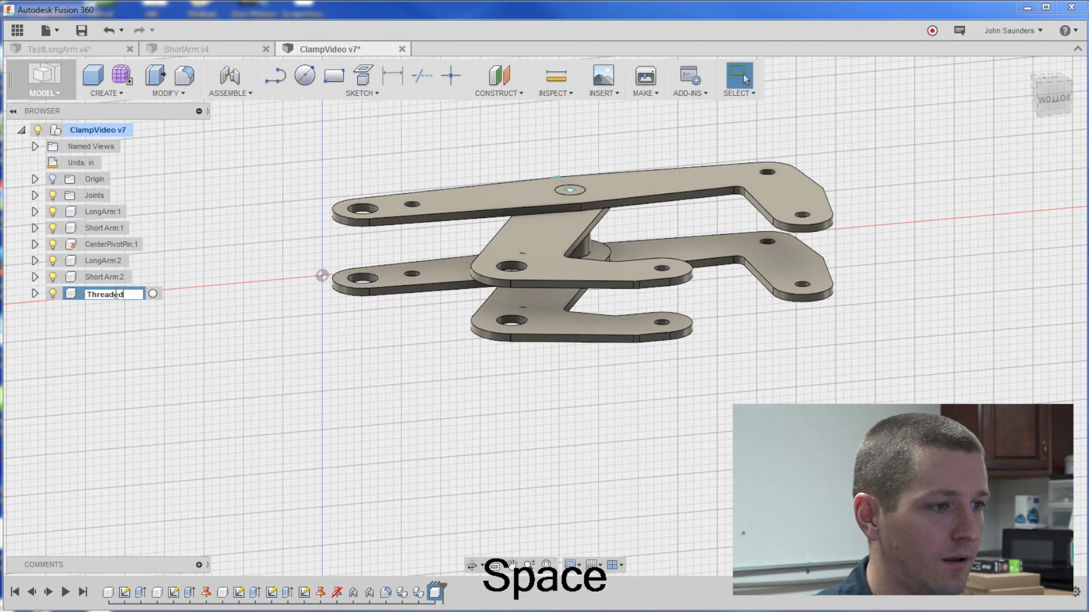
key(Return)
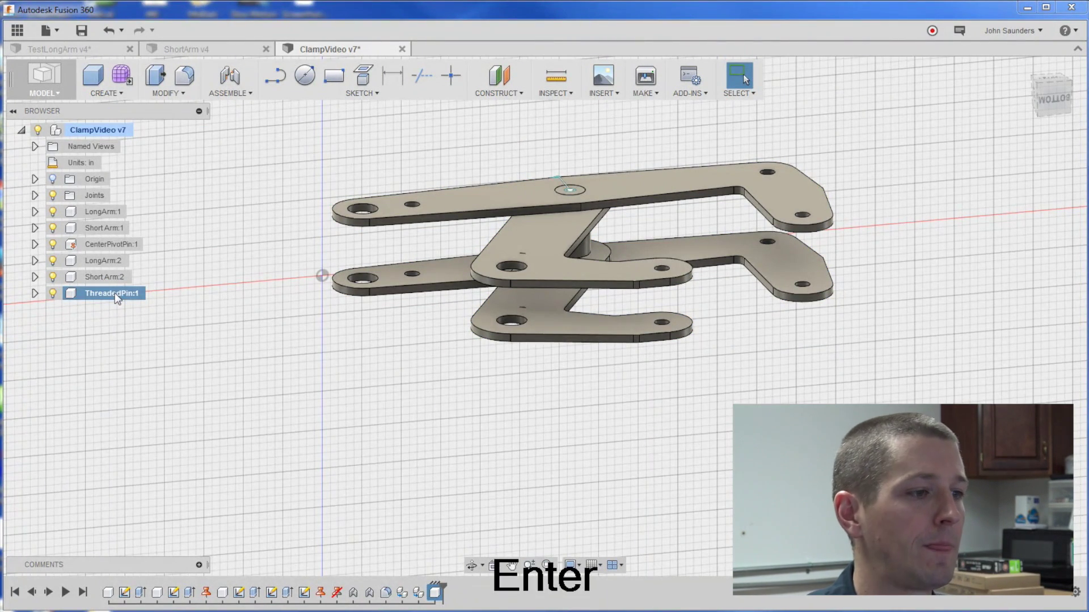
click(153, 293)
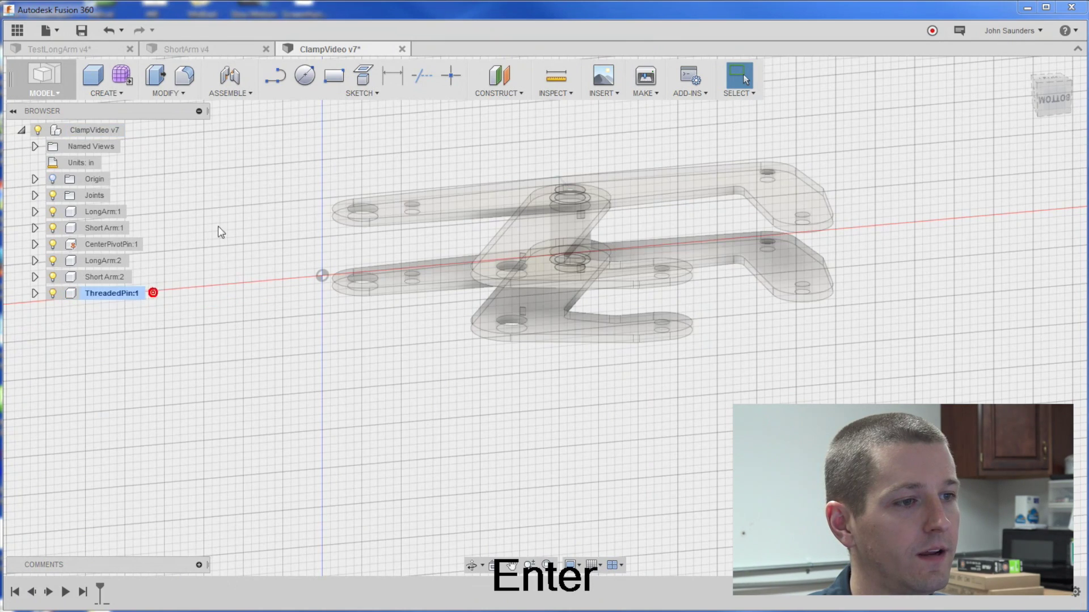
Step: Sketch a 0.375 in diameter circle on the long arm's face, centred on its large end hole
key(c)
click(267, 209)
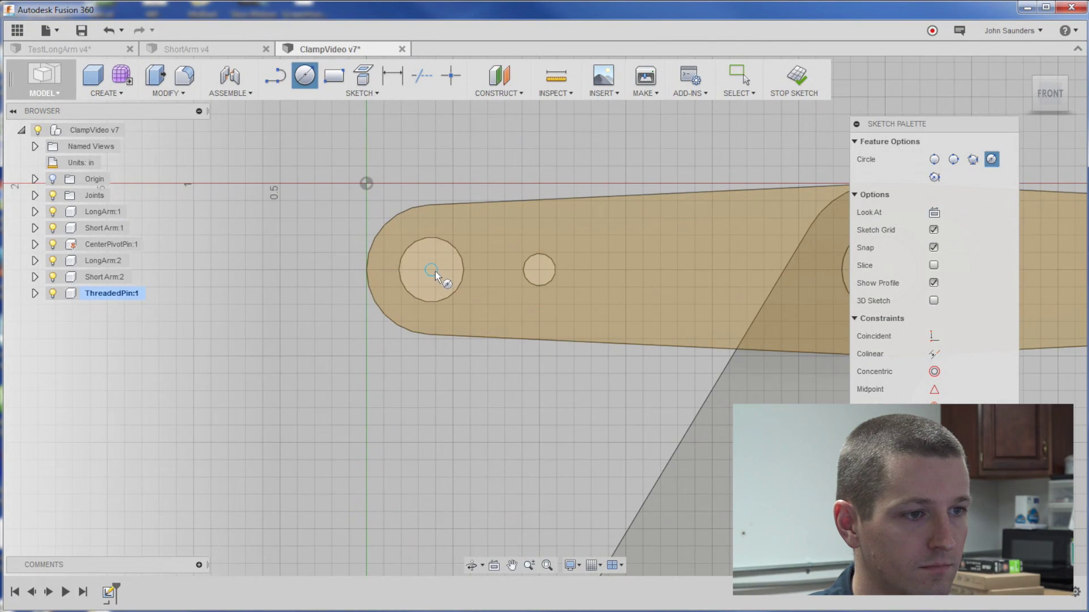
click(432, 271)
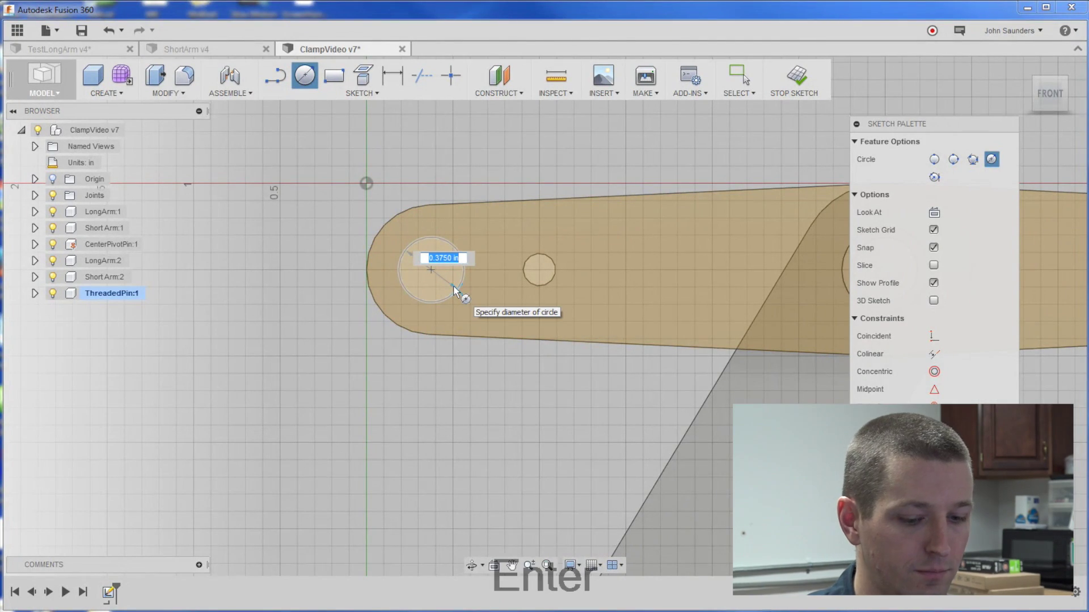
key(Return)
Step: Extrude the circle with Press Pull into a solid pin spanning both long arms
key(q)
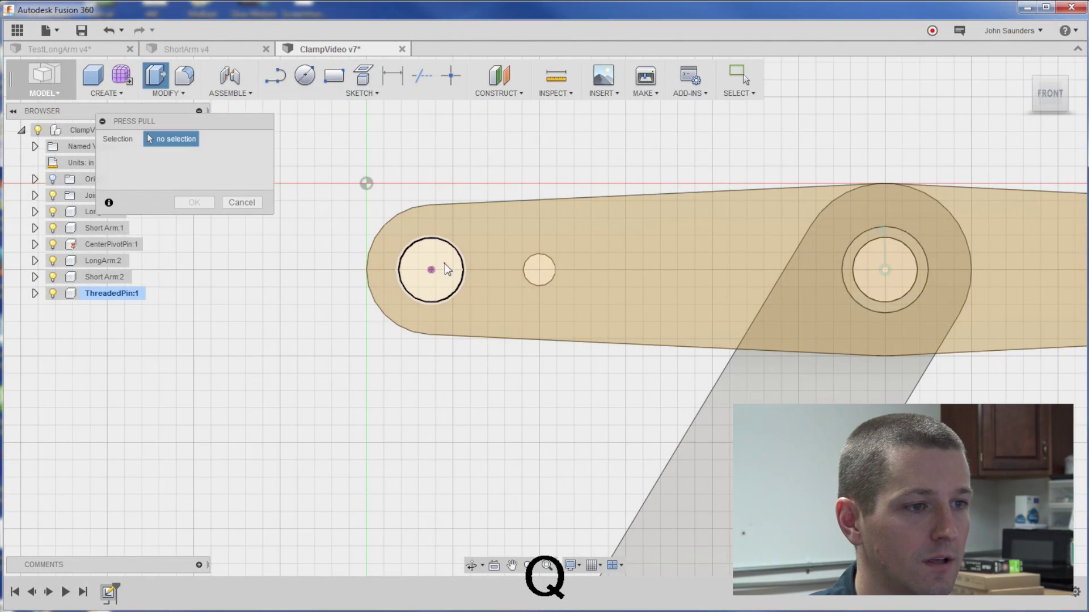
click(445, 263)
shift+middle_drag(532, 299, 553, 301)
drag(488, 290, 343, 282)
click(183, 262)
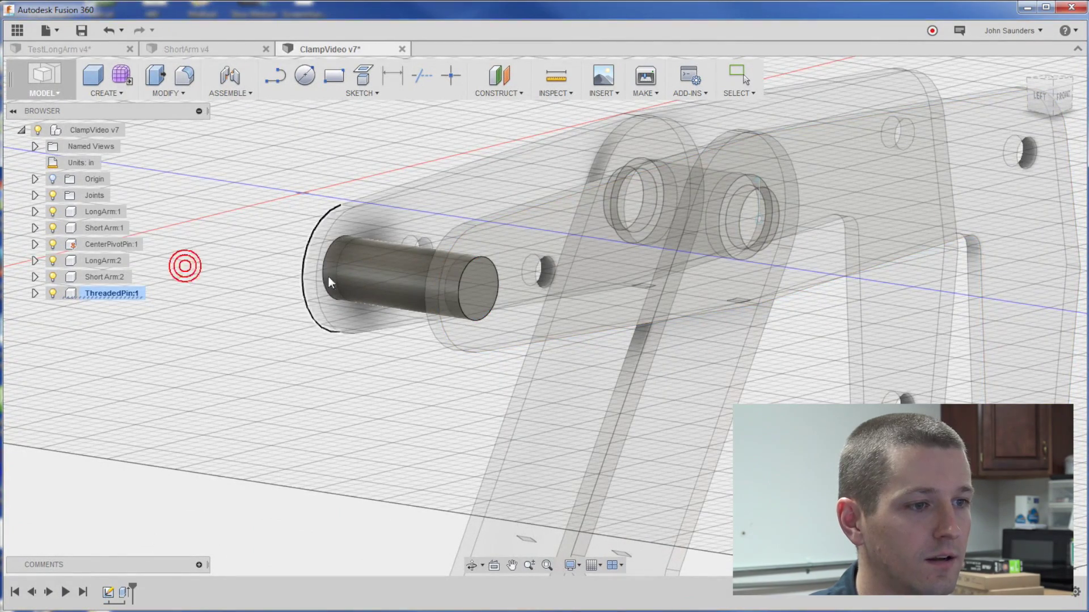
Step: Sketch a 0.50 in circle concentric with the pin on the long arm's face and extrude the ring into a shoulder between the arms
click(332, 157)
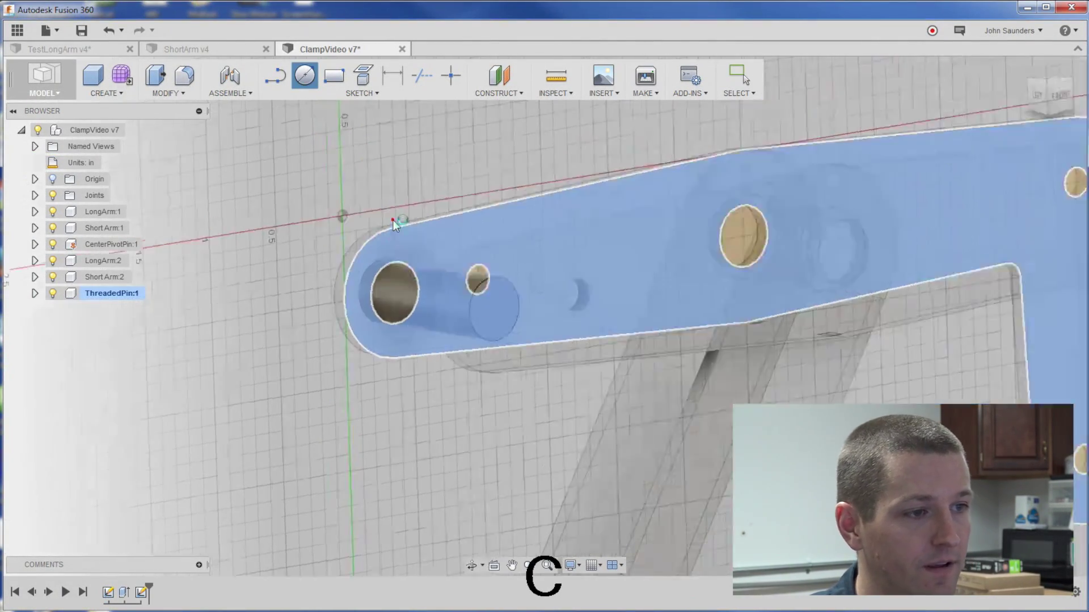
click(393, 220)
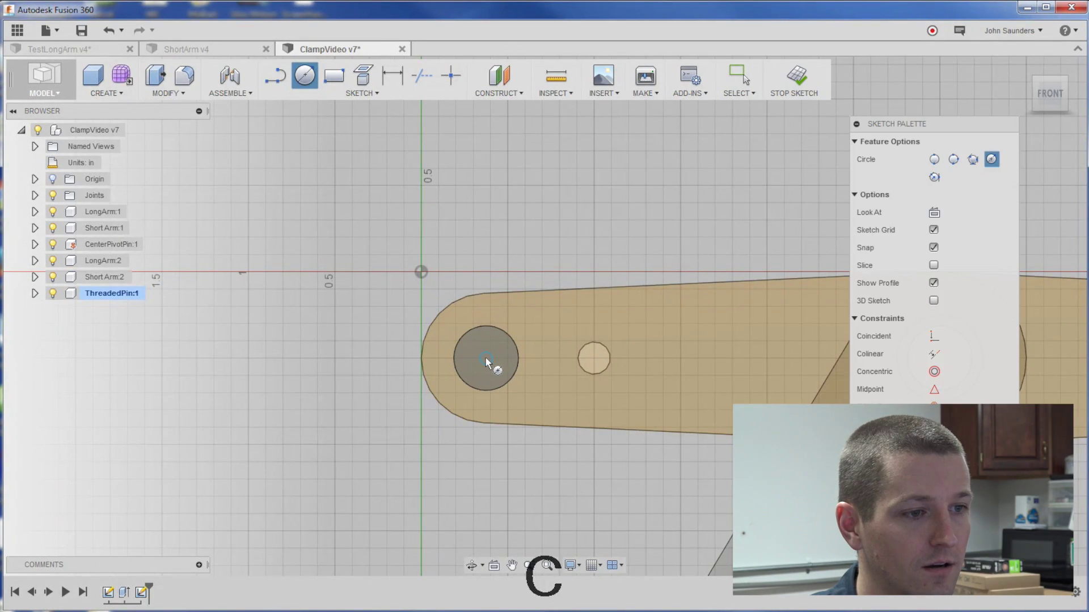
click(485, 358)
key(Return)
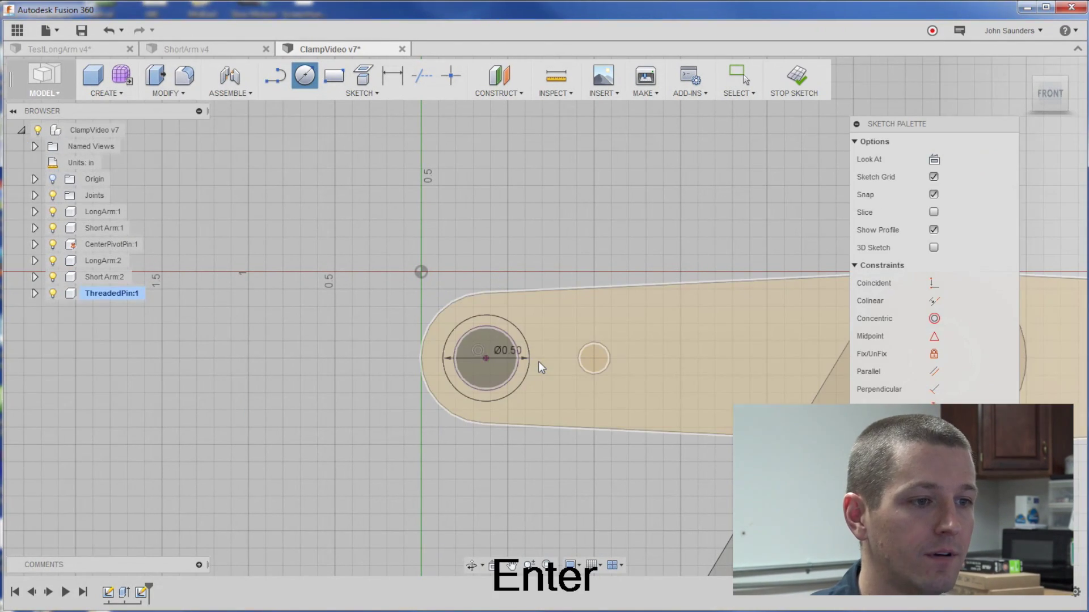
key(Escape)
shift+middle_drag(464, 287, 516, 314)
key(q)
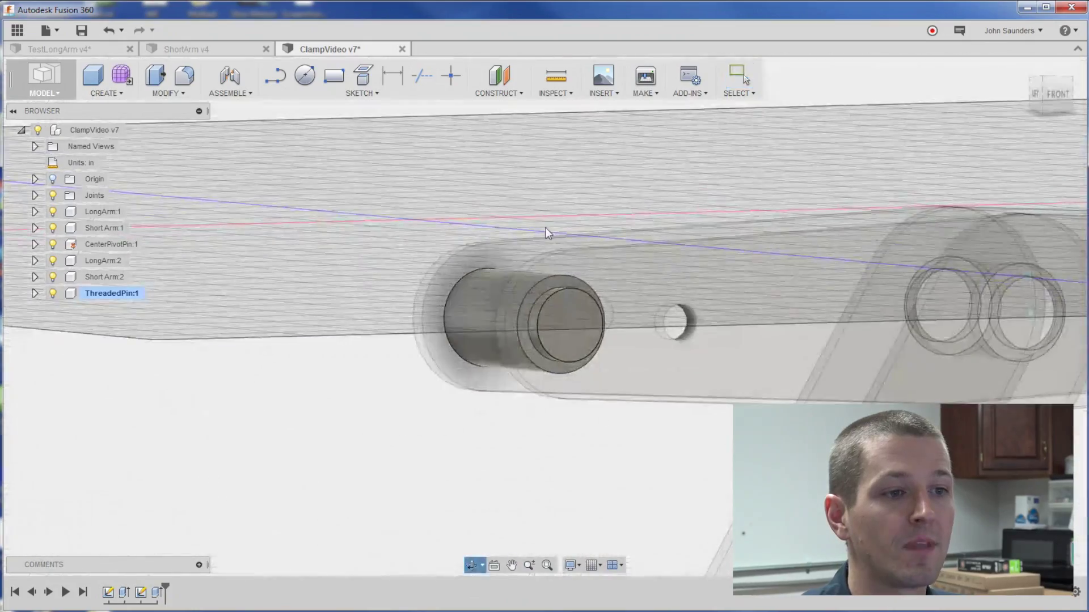
Step: Activate the top-level ClampVideo assembly, test the ThreadedPin's freedom by moving it out of the long arms, and undo the move
shift+middle_drag(546, 227, 379, 264)
scroll(390, 266, down, 3)
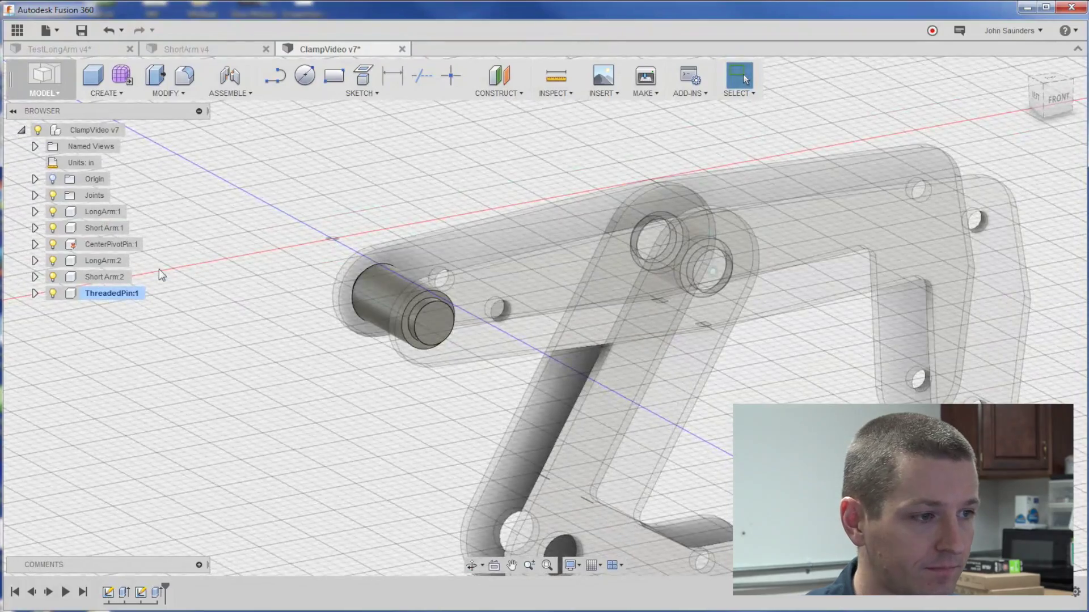
shift+middle_drag(299, 206, 295, 200)
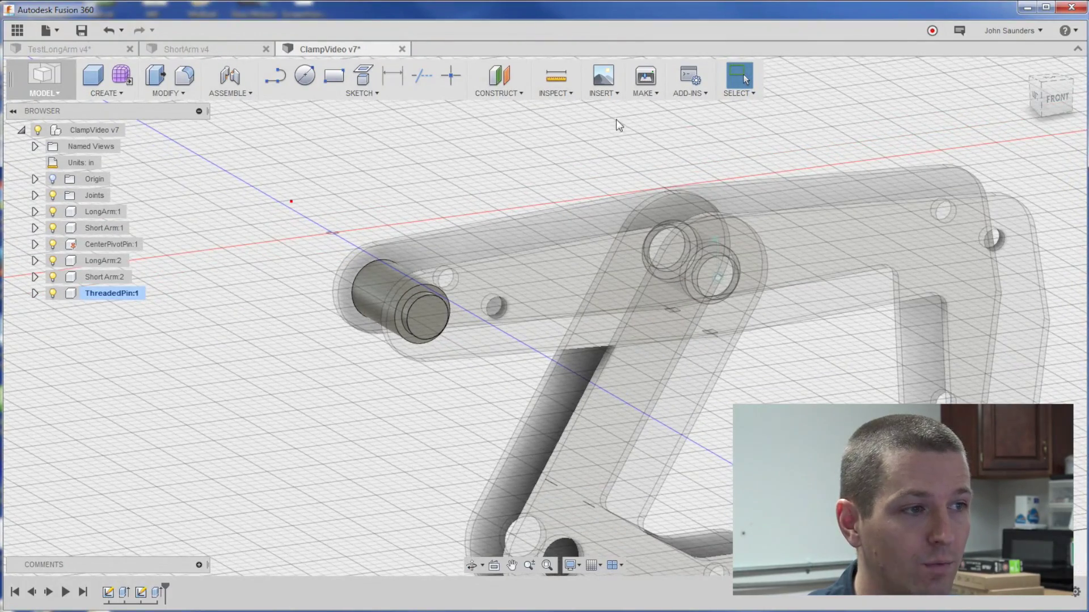
click(136, 131)
click(133, 131)
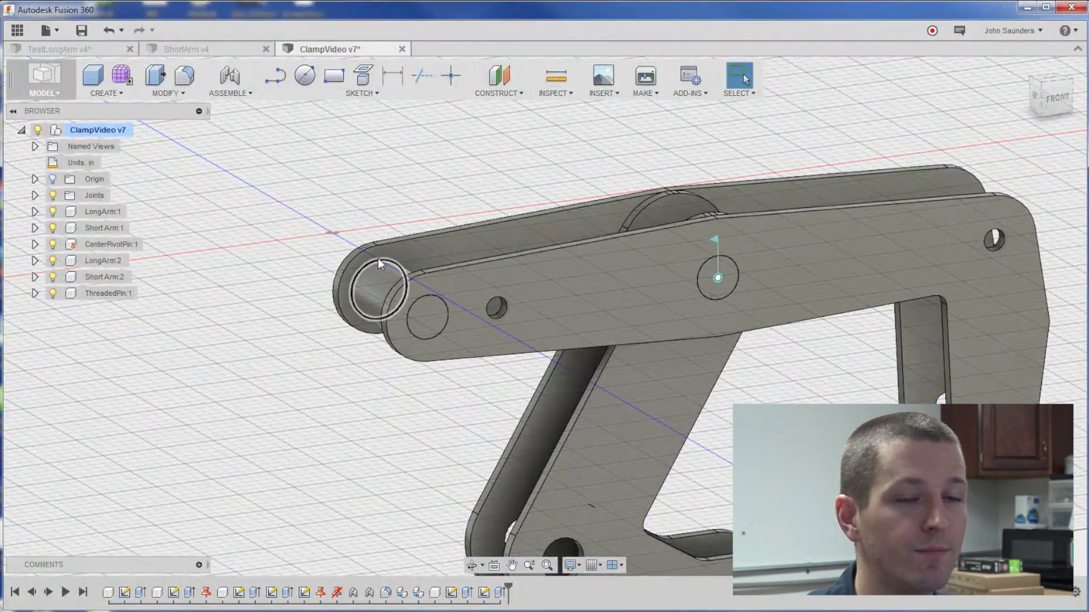
drag(376, 291, 176, 328)
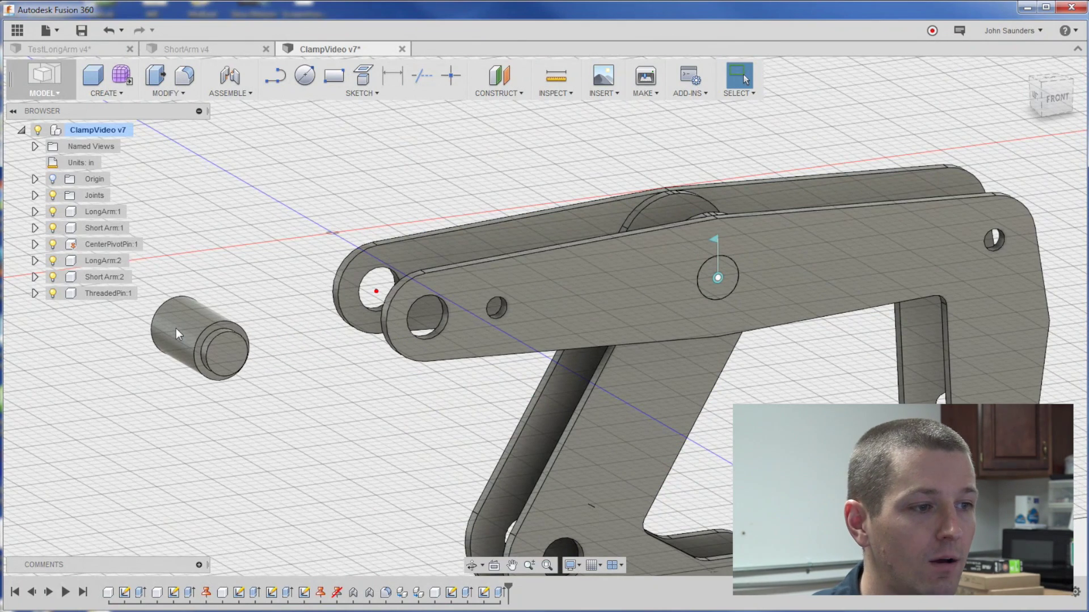
key(ctrl+z)
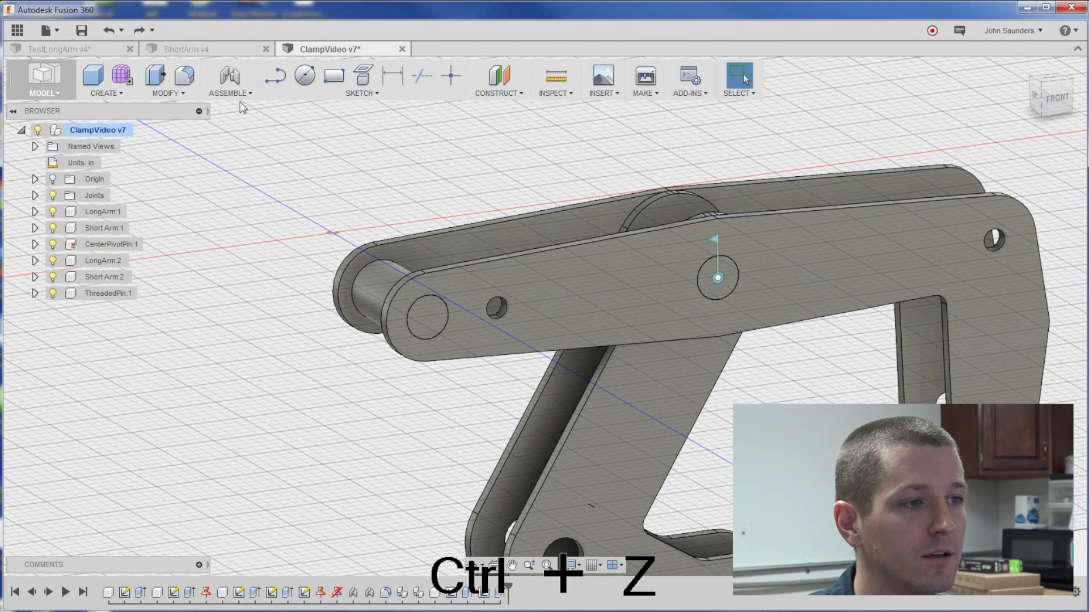
Step: Add a revolute as-built joint between LongArm:2 and ThreadedPin:1 at the pin's centre, test its motion and undo the test move
click(236, 94)
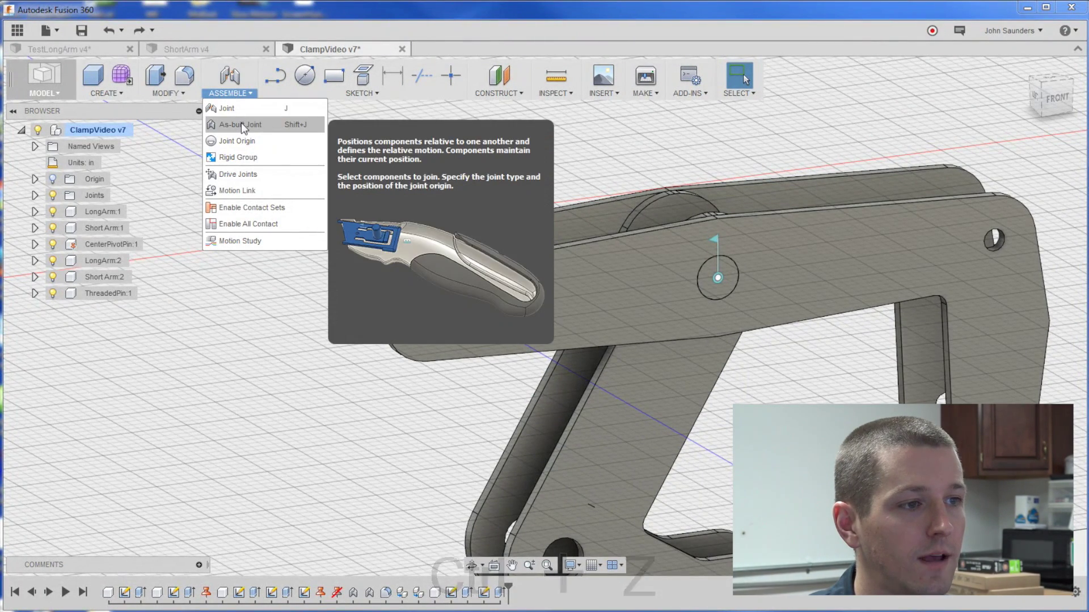
click(241, 123)
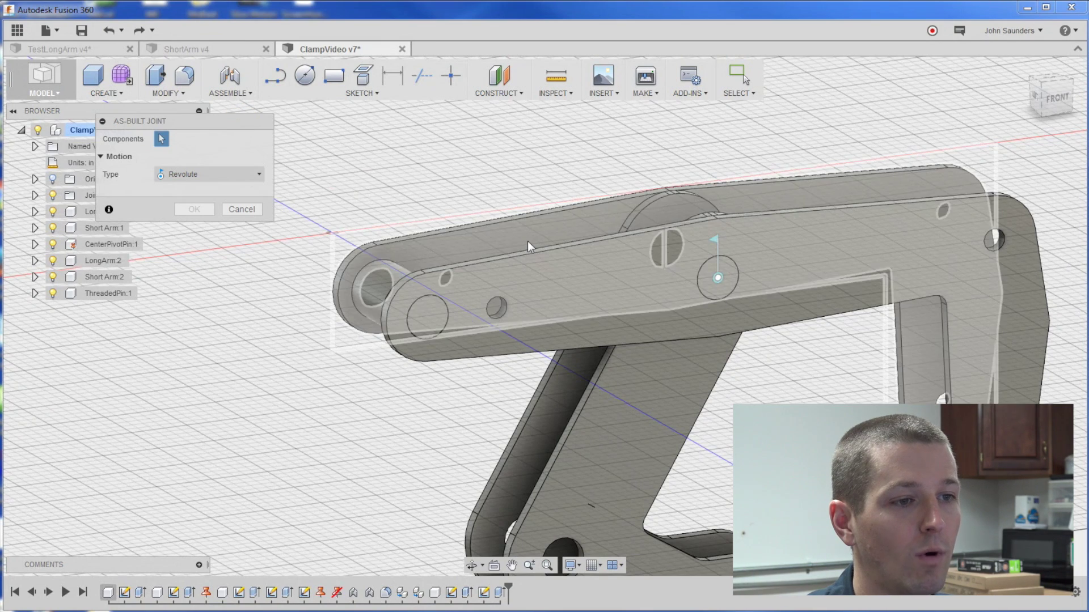
click(558, 296)
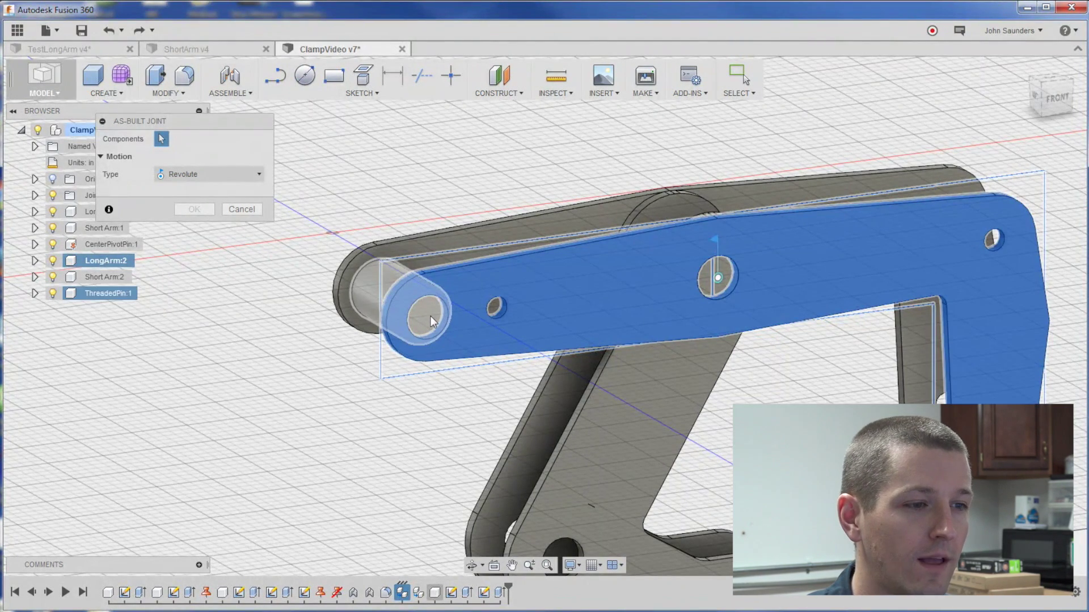
click(428, 316)
click(426, 317)
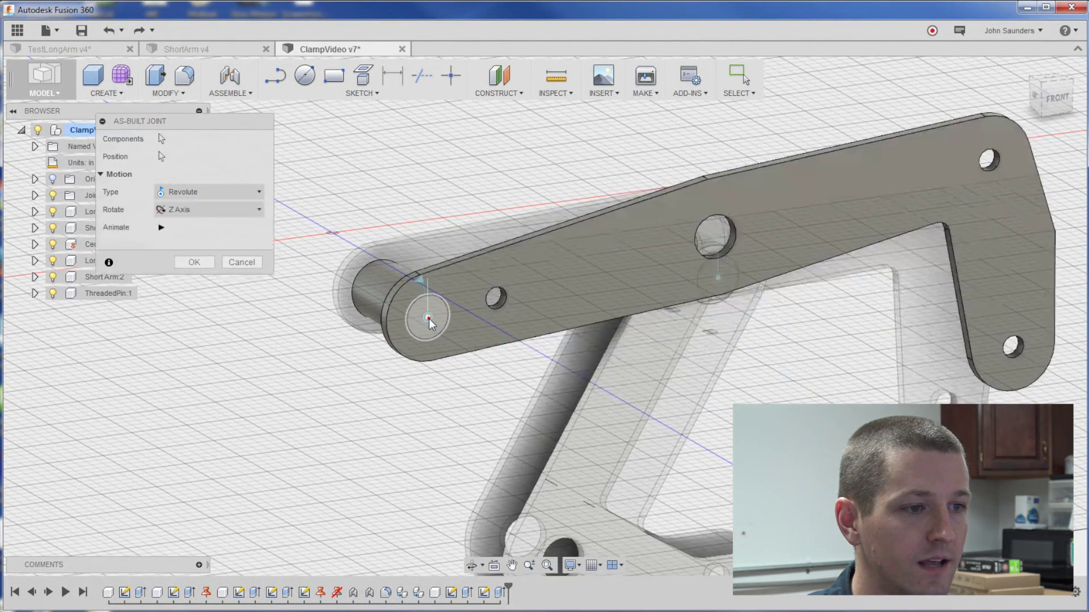
click(195, 263)
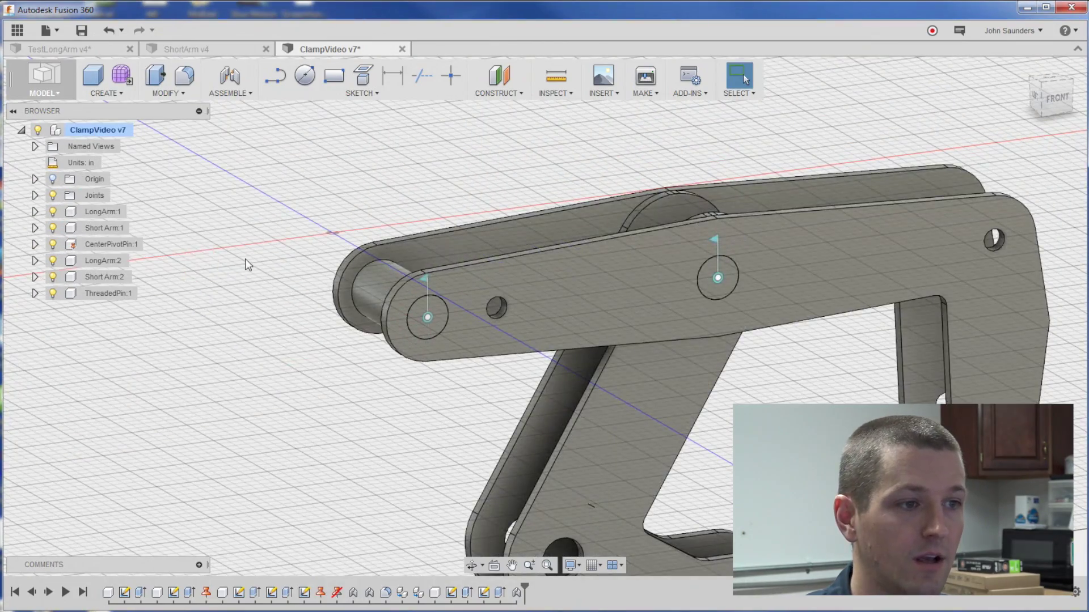
drag(356, 274, 380, 337)
key(ctrl+z)
Step: Add a revolute as-built joint between the opposite long arm and the ThreadedPin at the pin's centre, test the motion and undo the moves
shift+middle_drag(273, 255, 652, 238)
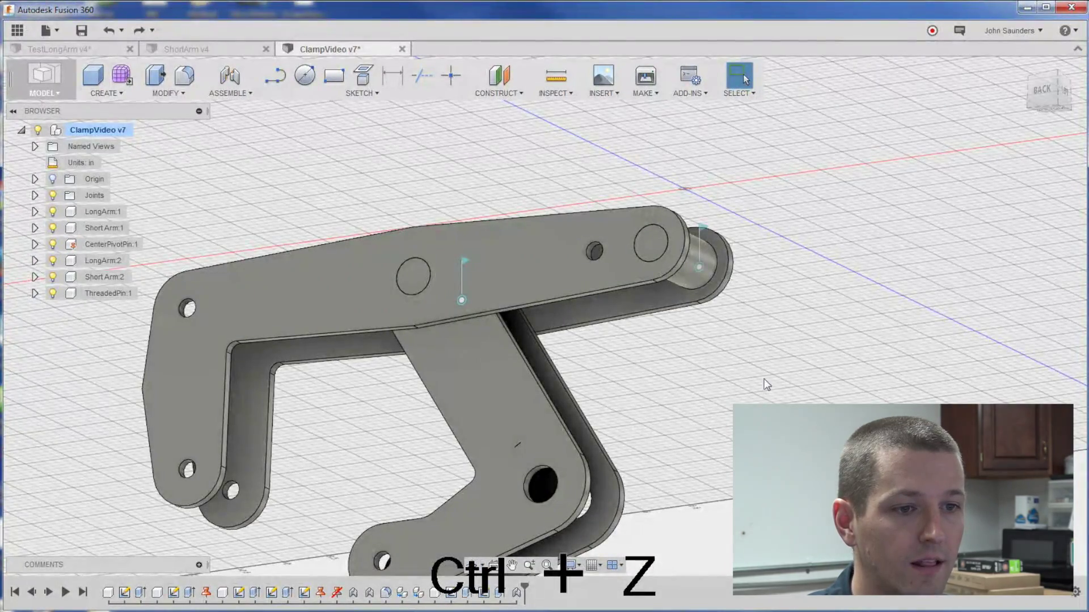
key(shift+j)
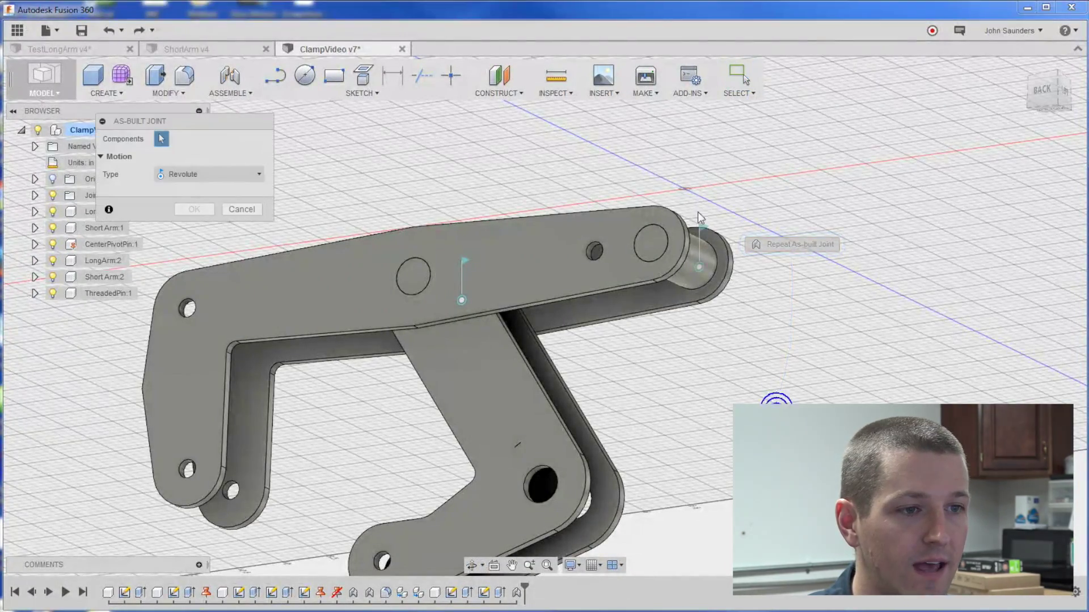
click(631, 238)
click(652, 243)
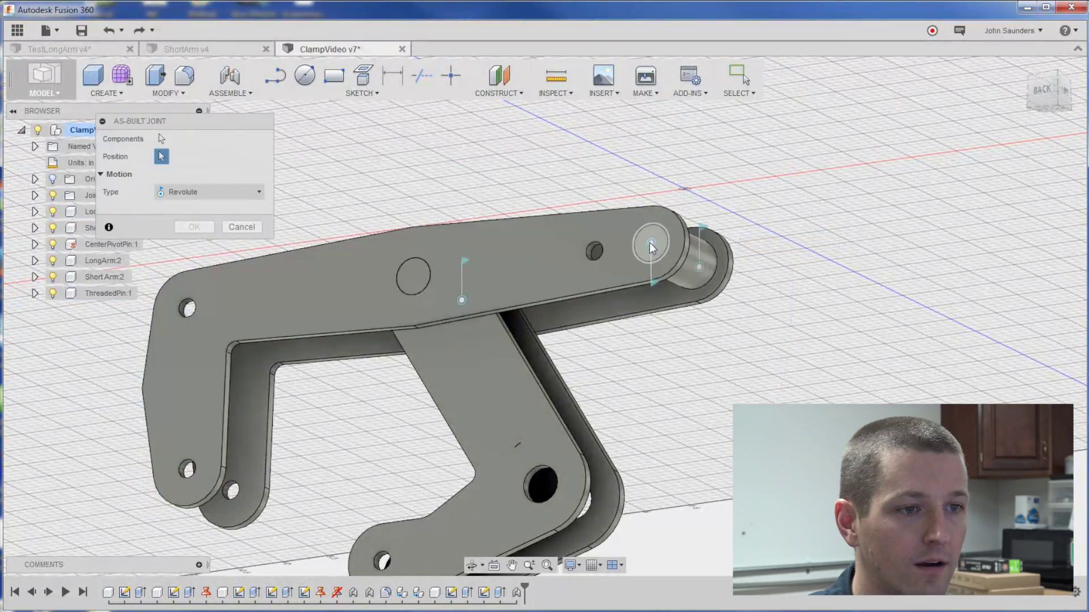
click(649, 243)
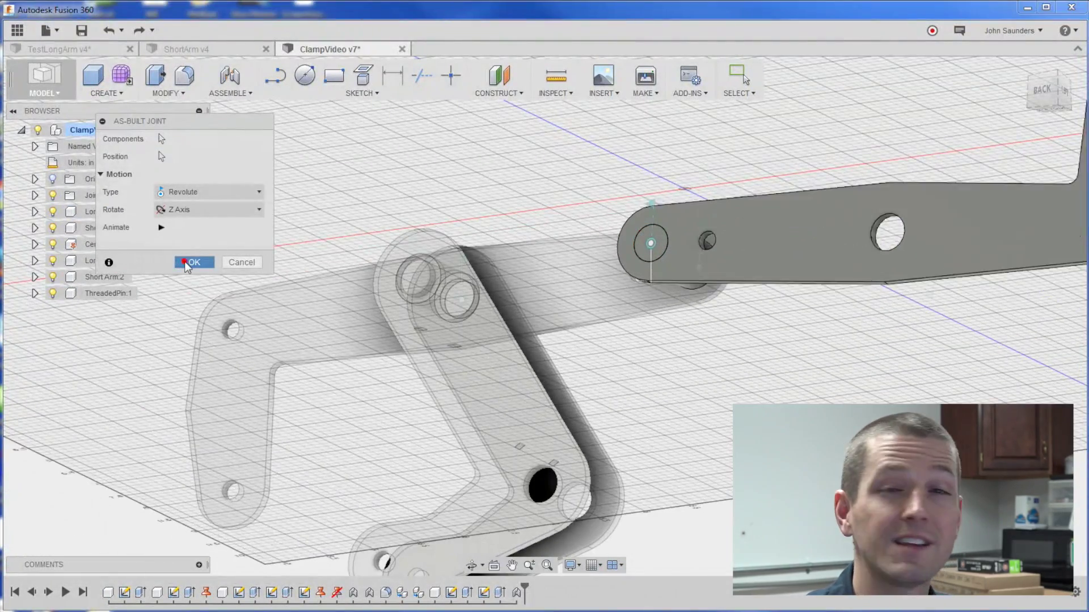
click(194, 262)
shift+middle_drag(500, 172, 414, 191)
drag(533, 320, 497, 389)
key(ctrl+z)
key(ctrl+z)
key(ctrl+z)
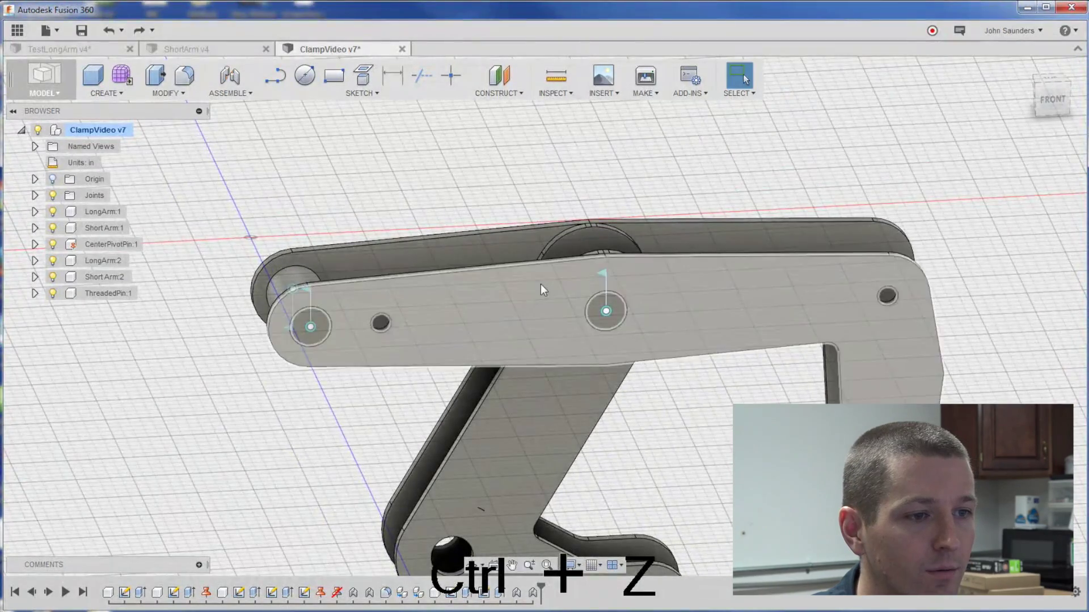
Step: Add a revolute as-built joint between LongArm:2 and the center pivot pin at the pin's centre, test the motion and undo the test move
right_click(455, 194)
click(454, 145)
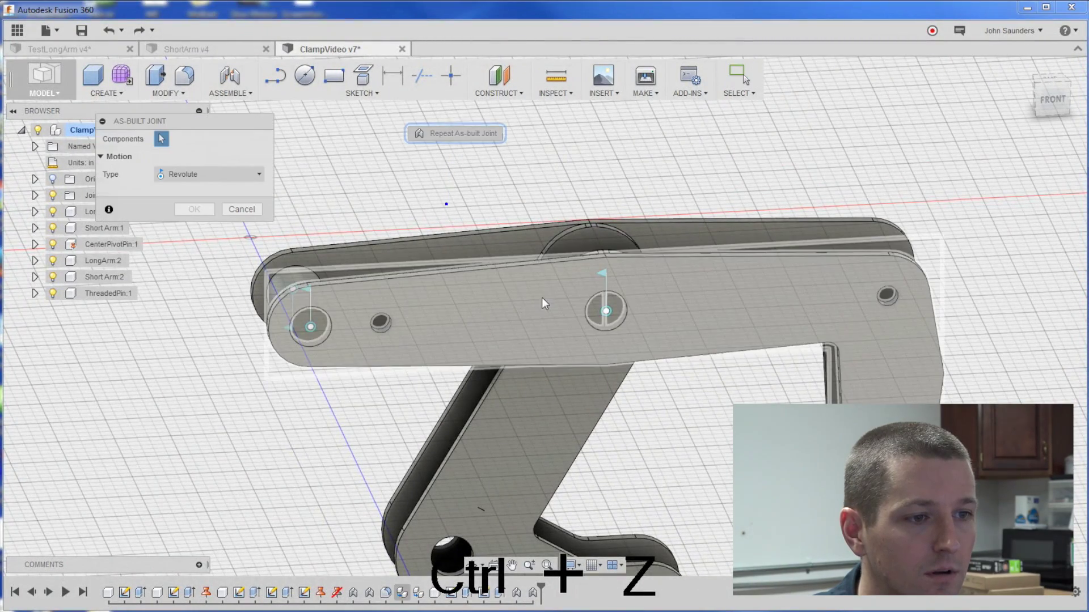
click(542, 297)
click(618, 310)
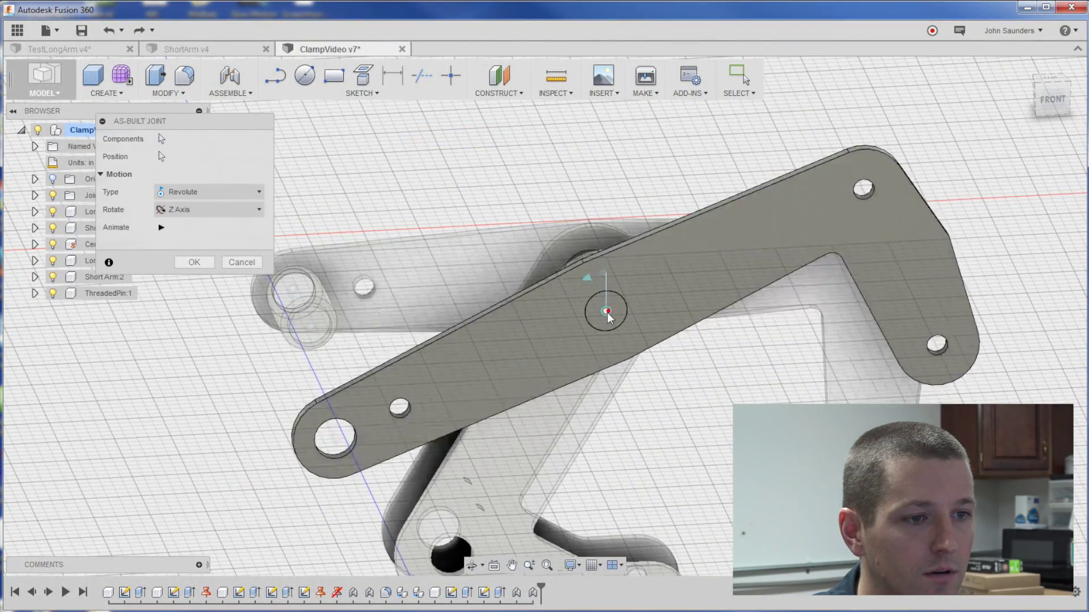
click(195, 258)
shift+middle_drag(295, 196, 424, 326)
drag(424, 325, 481, 379)
key(ctrl+z)
Step: Add a revolute as-built joint between Short Arm:2 and CenterPivotPin:1 at the pin's centre, test the motion and undo the test move
shift+middle_drag(418, 378, 524, 353)
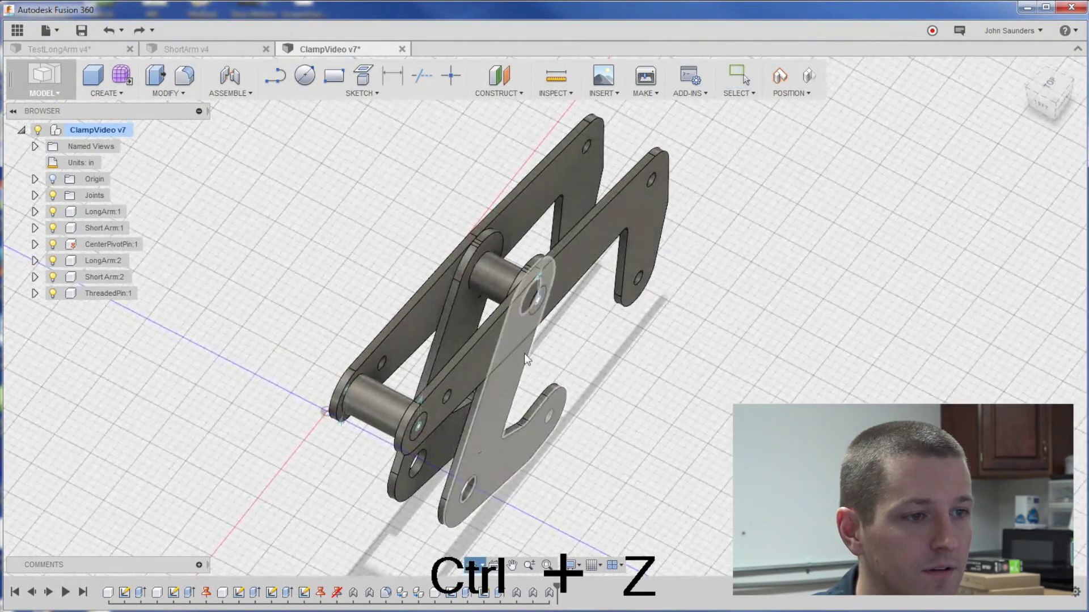
scroll(524, 352, up, 2)
right_drag(339, 246, 325, 186)
click(637, 350)
shift+middle_drag(609, 465, 535, 429)
click(482, 454)
click(542, 304)
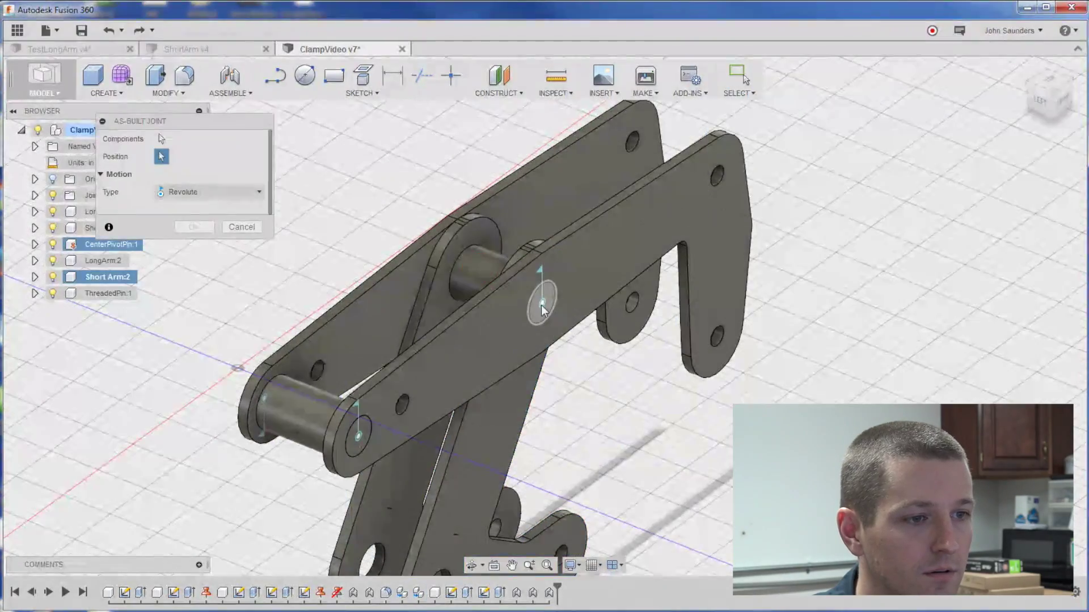
click(542, 304)
click(189, 267)
shift+middle_drag(309, 267, 538, 306)
drag(544, 446, 543, 460)
key(ctrl+z)
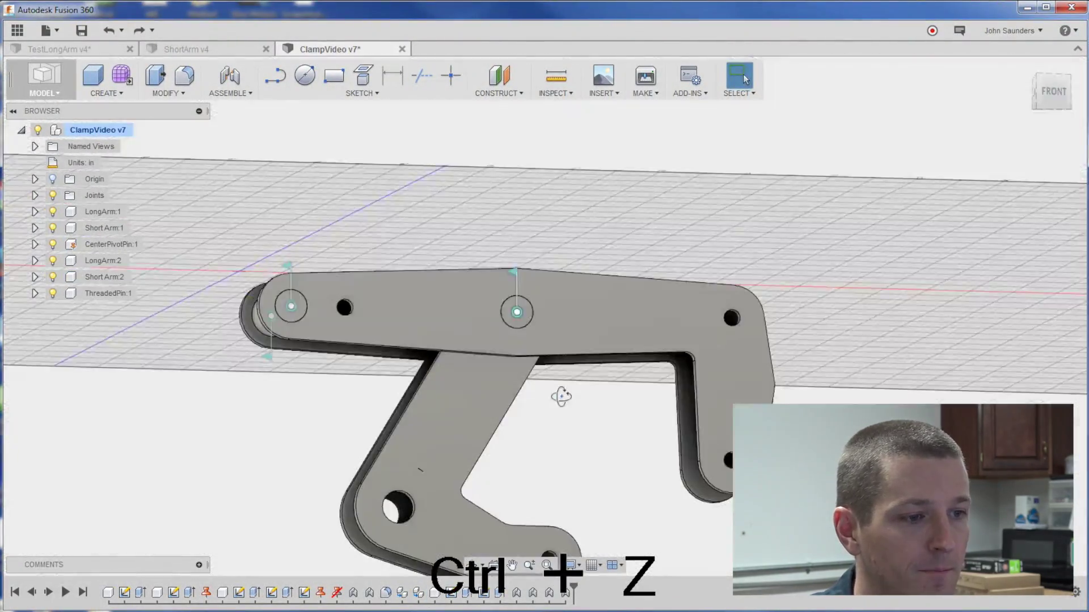
Step: Create a new component in the top-level assembly, name it BlindPin and activate it
right_click(111, 131)
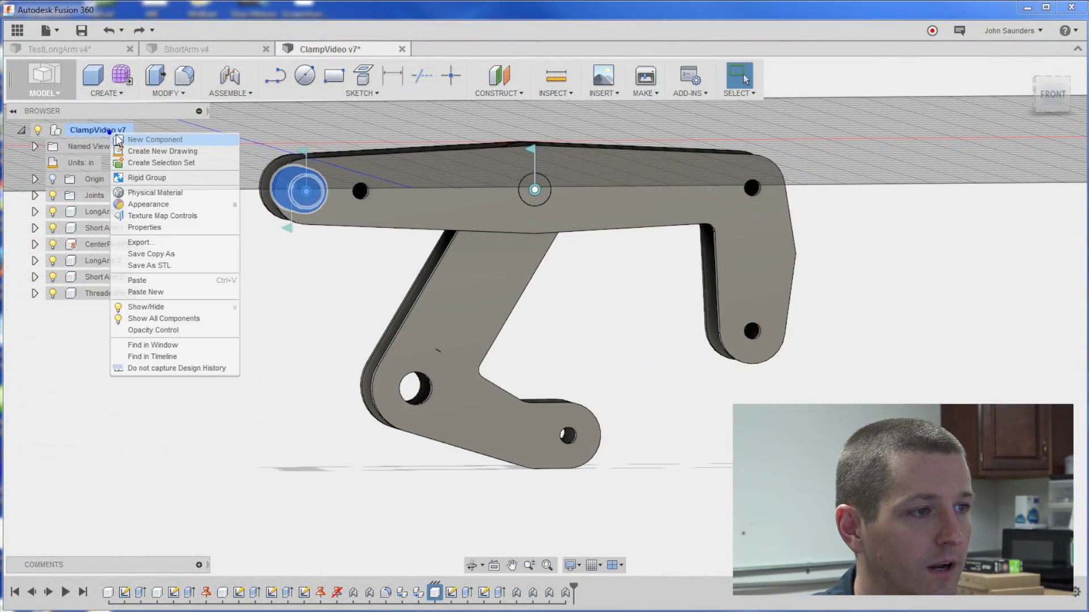
click(117, 137)
text(B)
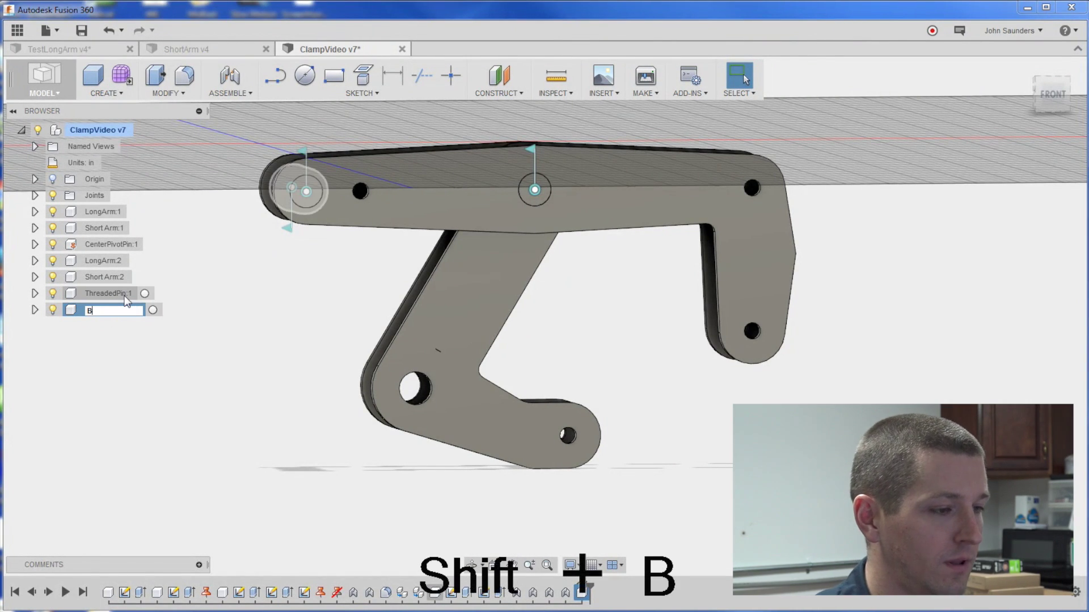
text(lindPin)
key(Return)
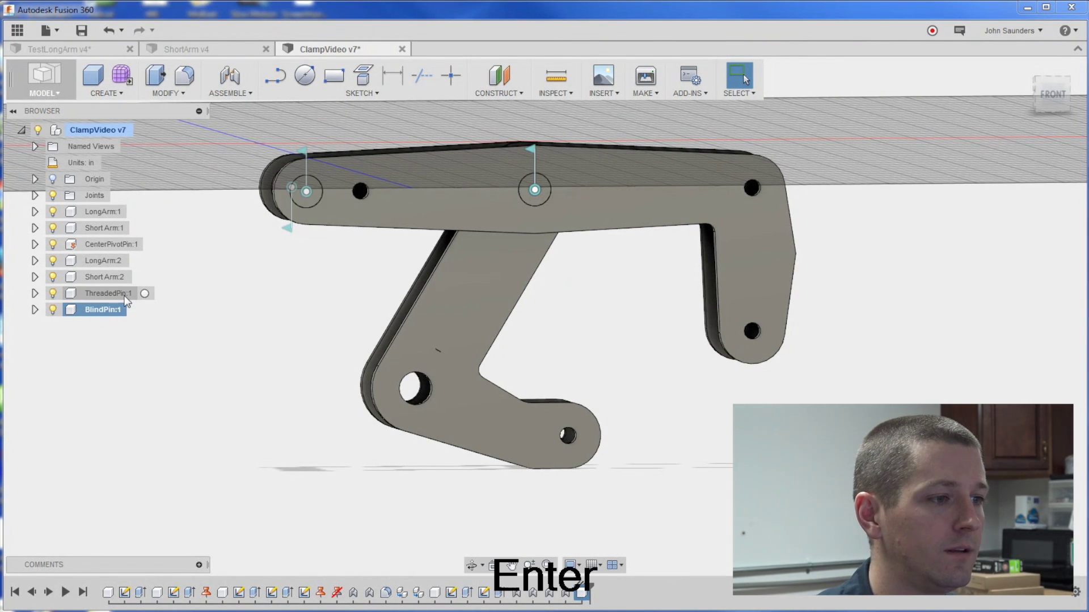
click(135, 309)
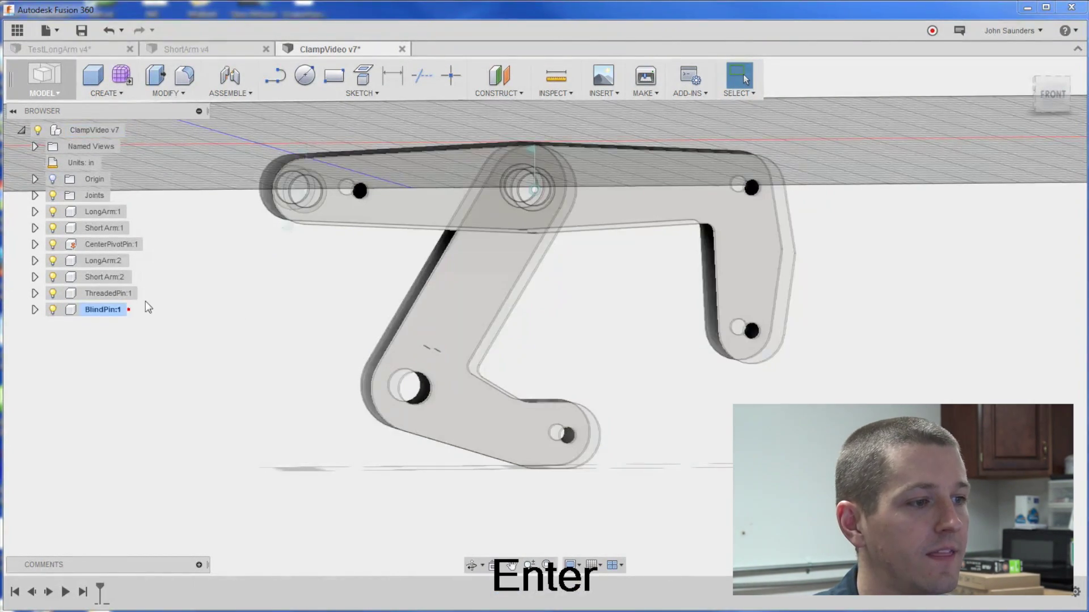
Step: Sketch a circle on the front short arm's face, centred on its large lower hole
mouse_move(352, 328)
shift+middle_down()
mouse_move(365, 313)
mouse_move(364, 342)
shift+middle_up()
key(c)
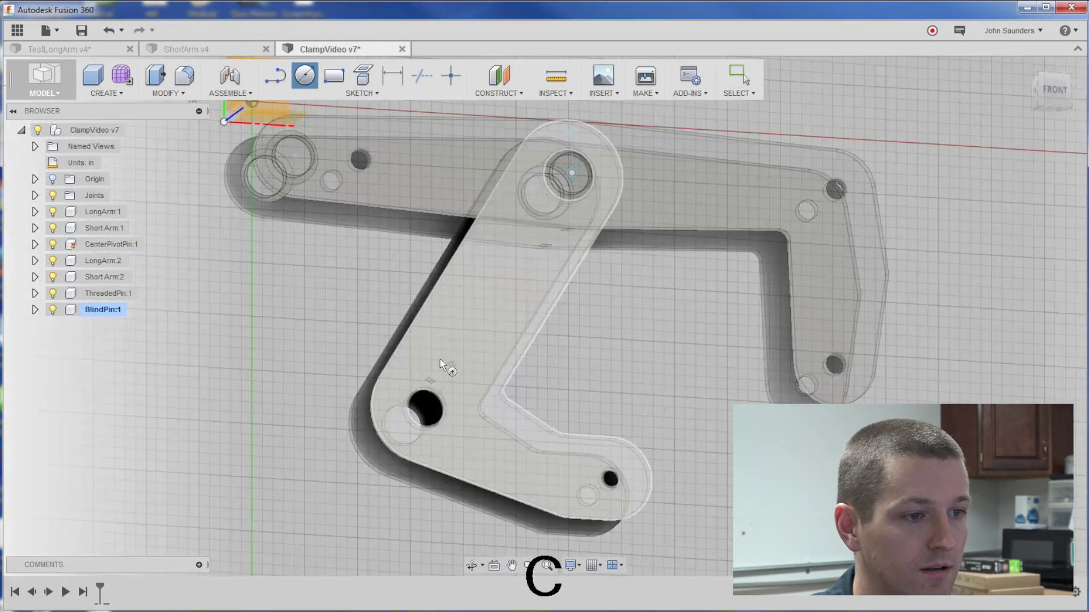
click(471, 355)
click(503, 379)
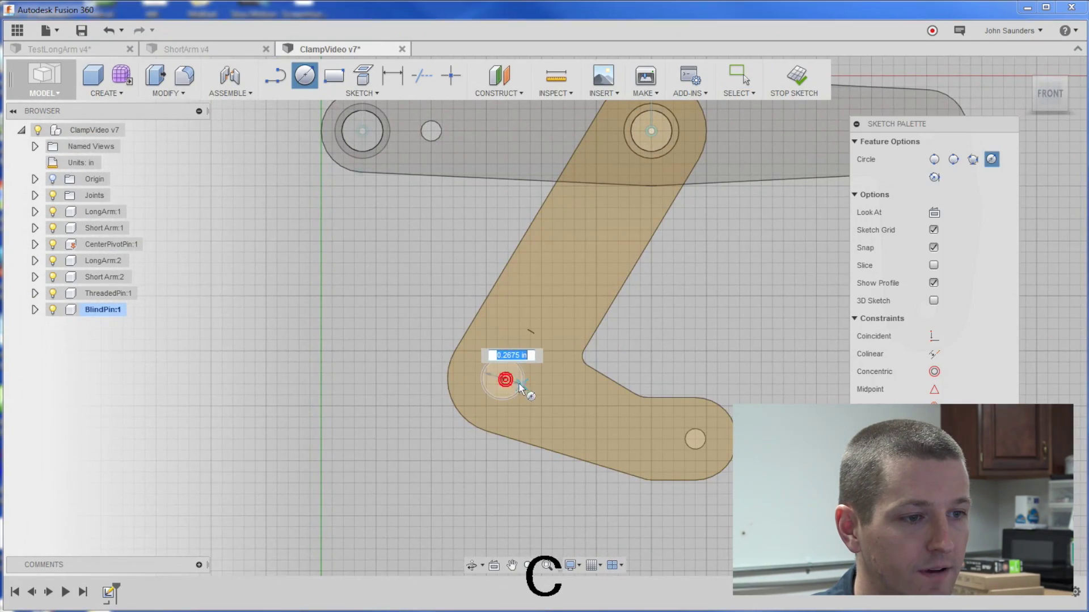
click(523, 388)
Step: Extrude the circle with Press Pull by -0.80 in as a new body spanning both short arms
key(q)
click(440, 398)
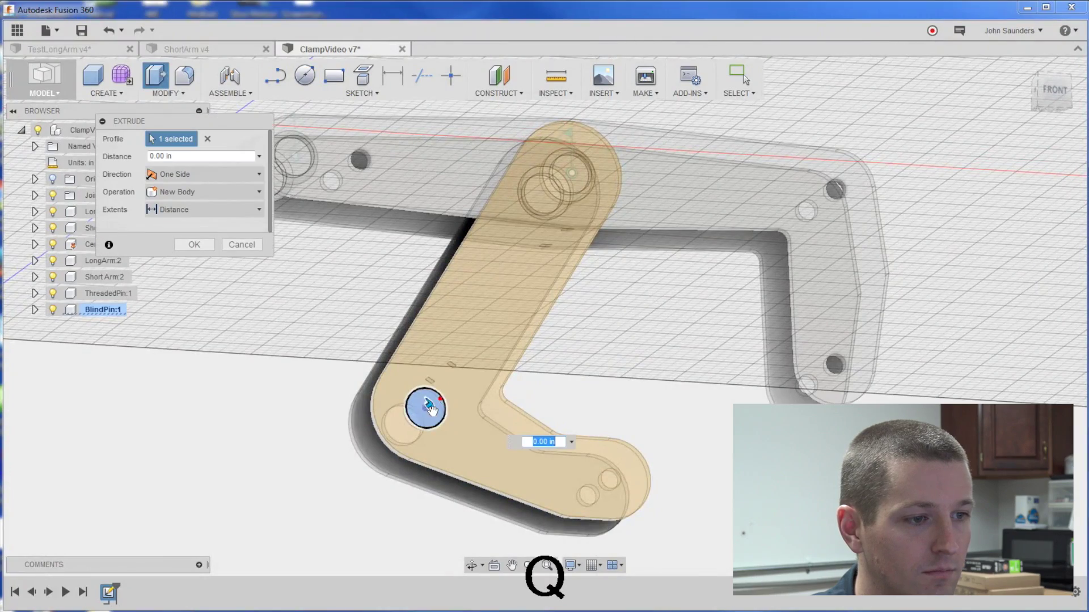
shift+middle_drag(515, 394, 567, 379)
drag(481, 336, 393, 341)
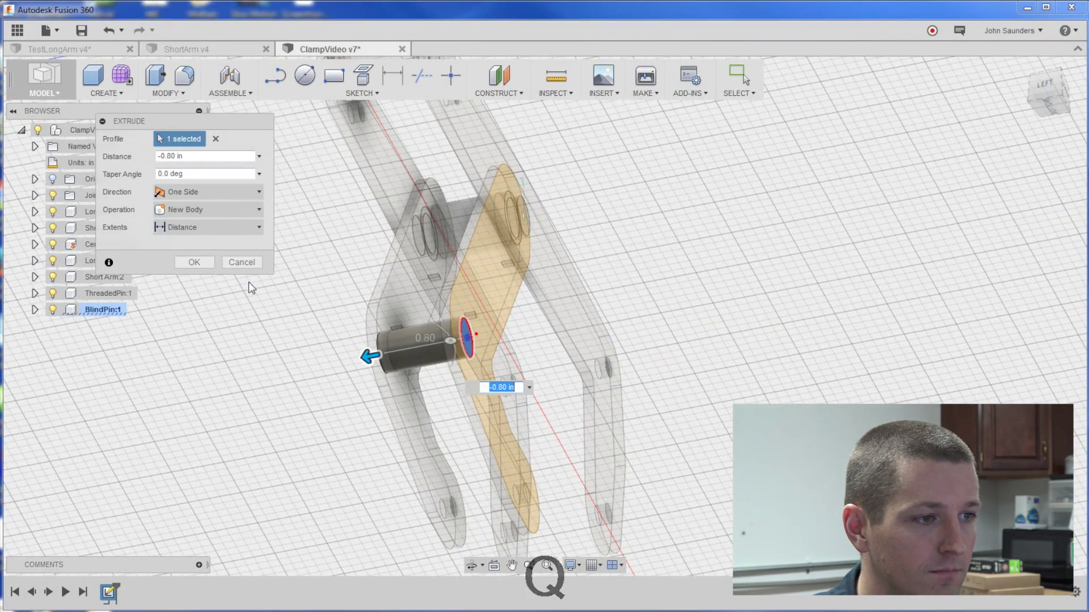
click(193, 262)
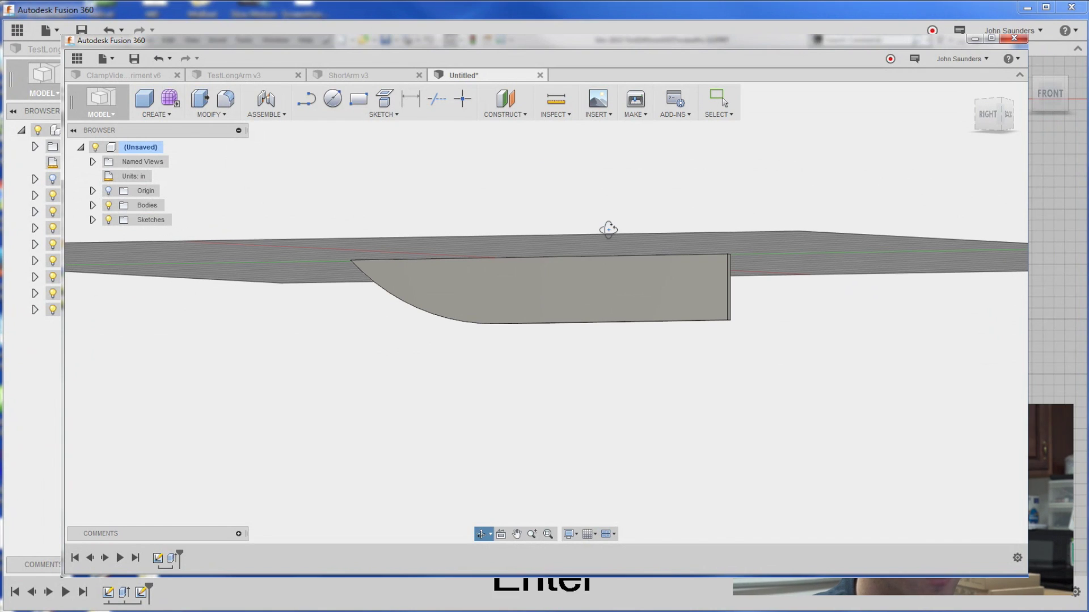
Step: Extrude the ring profile around the blind pin 0.60 in with the Join operation, forming a shoulder between the short arms
key(q)
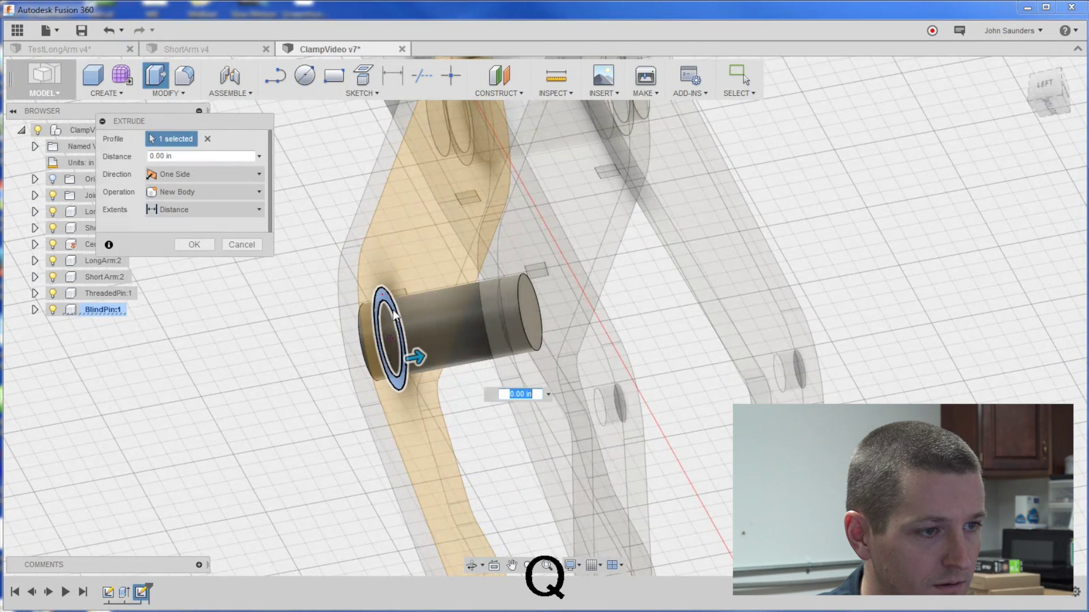
drag(415, 356, 534, 335)
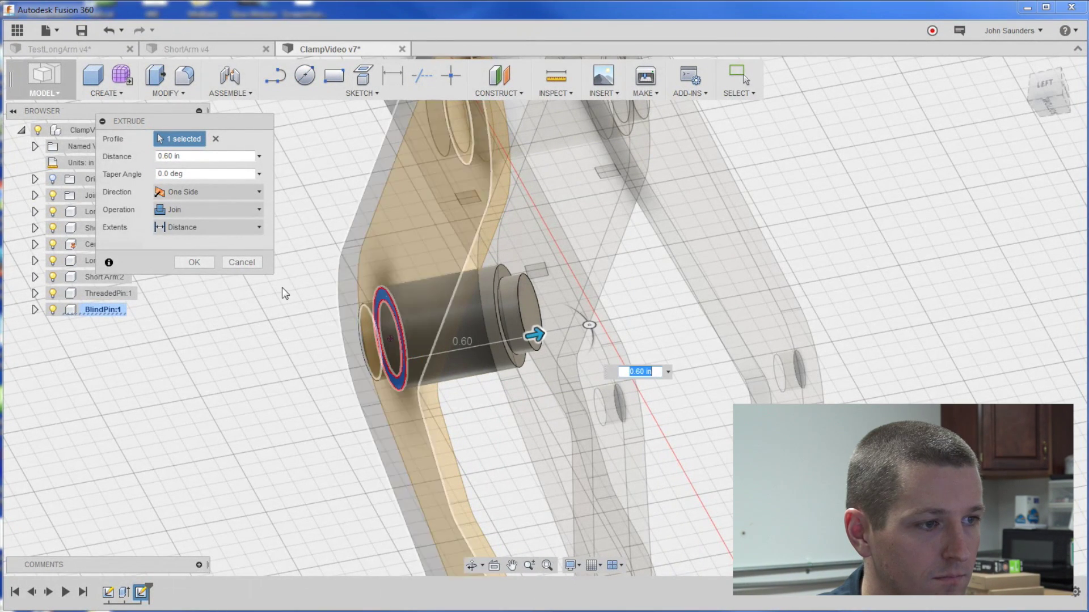
click(204, 263)
scroll(371, 296, down, 3)
shift+middle_drag(371, 296, 314, 336)
scroll(312, 326, down, 2)
shift+middle_drag(231, 328, 427, 196)
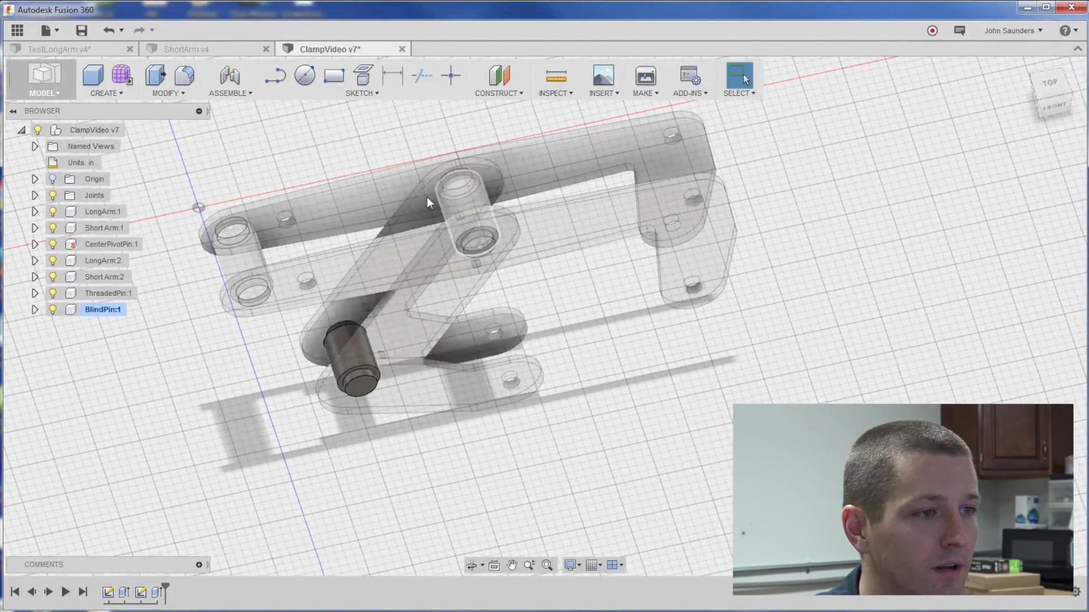
Step: Sketch on the top origin plane a line along the blind pin's centre, joining the midpoints of its two shoulder edges
click(309, 85)
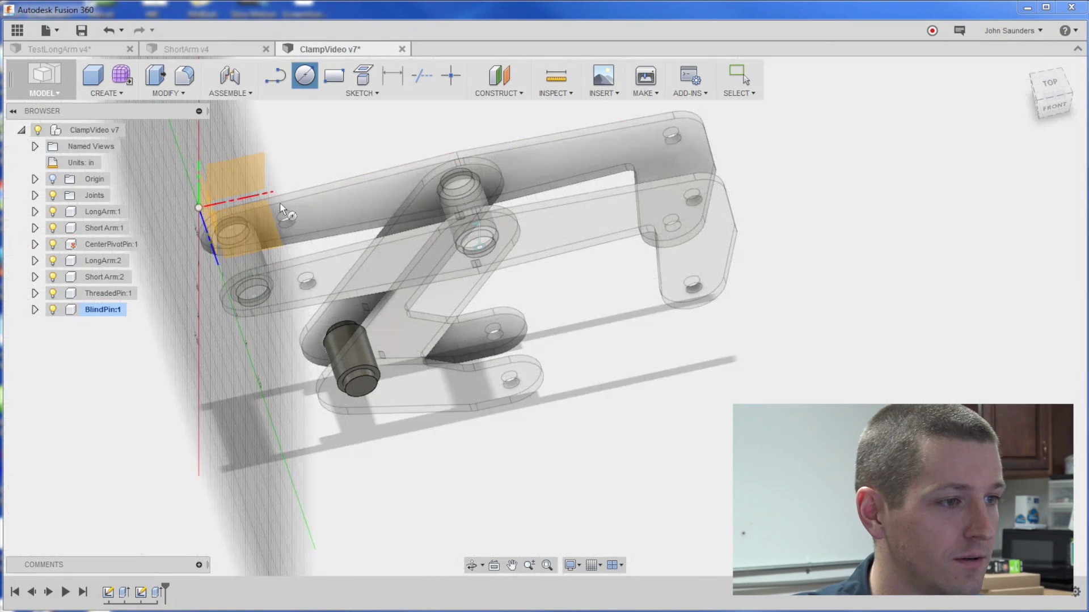
click(280, 211)
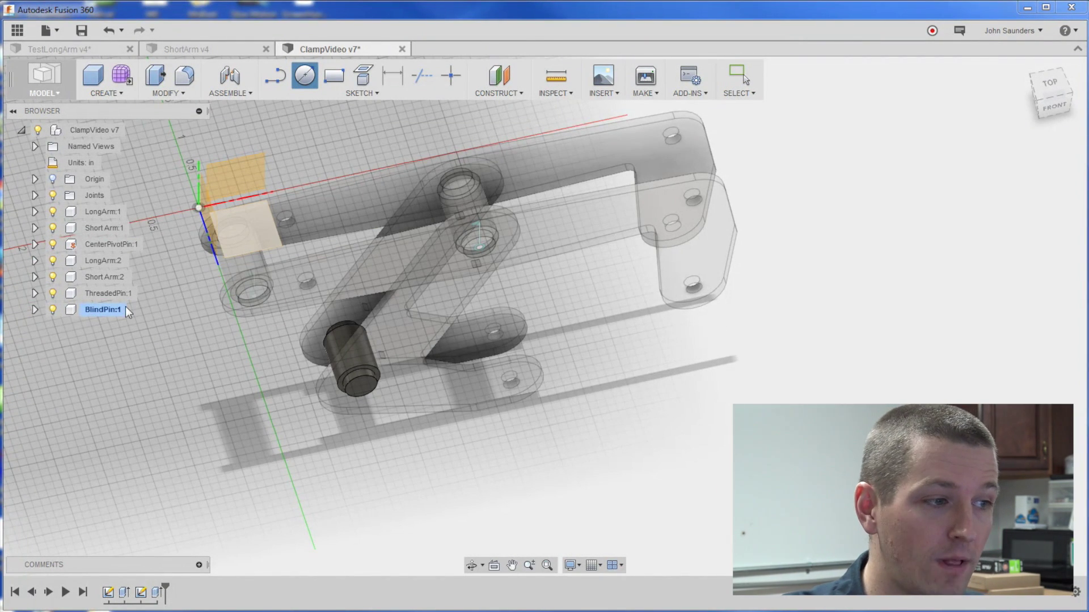
click(253, 240)
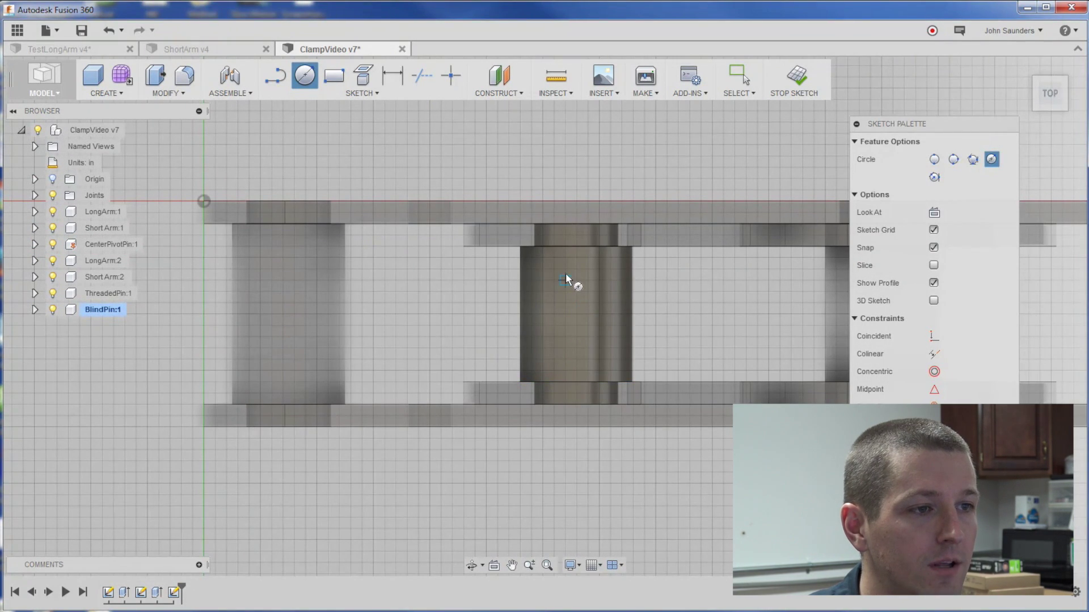
key(l)
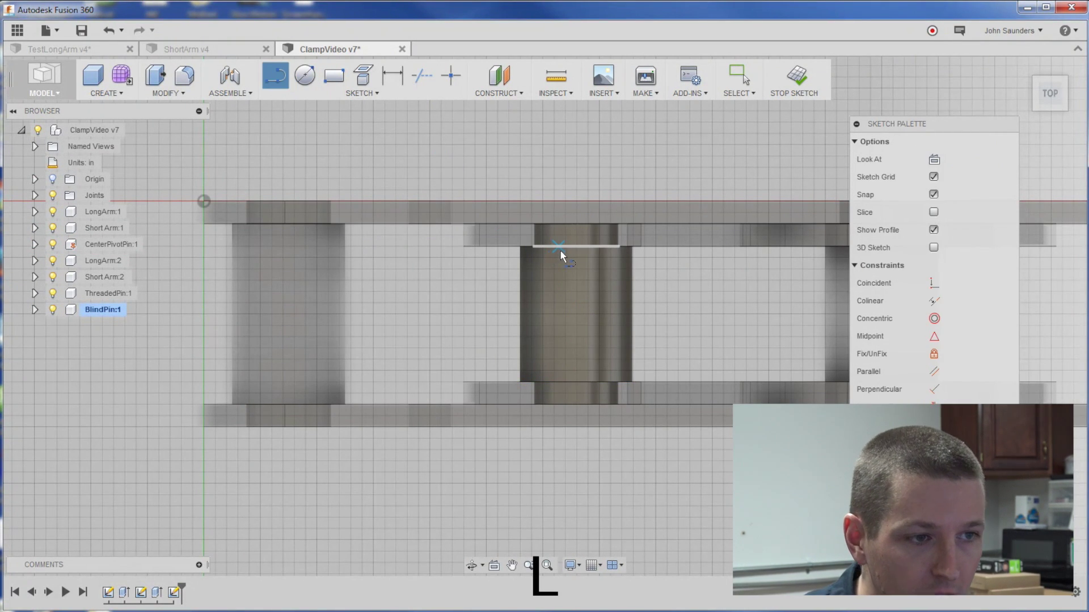
click(578, 251)
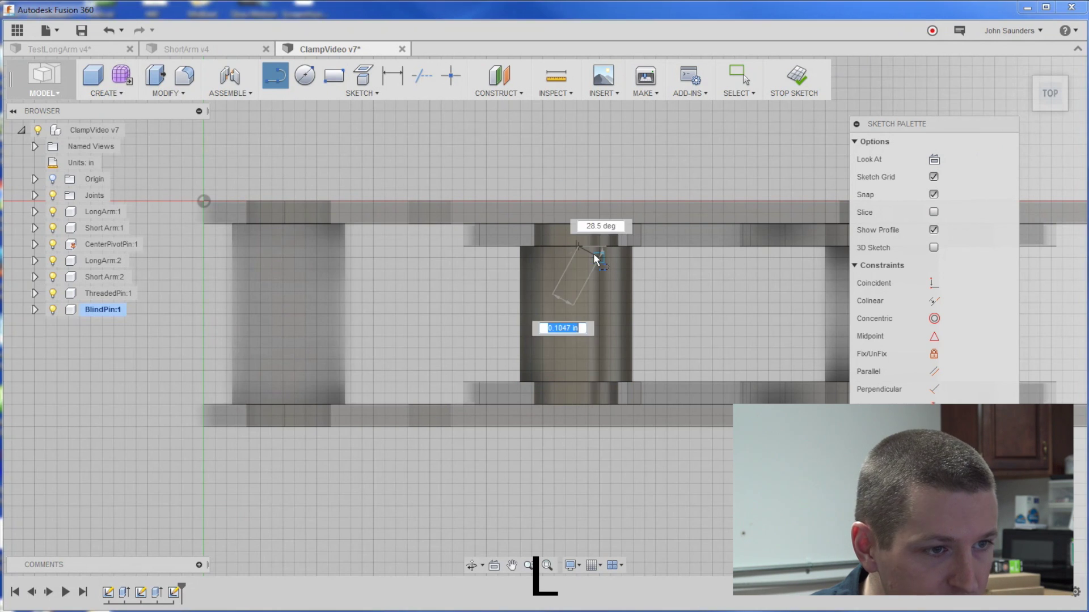
key(Escape)
key(l)
scroll(577, 253, up, 3)
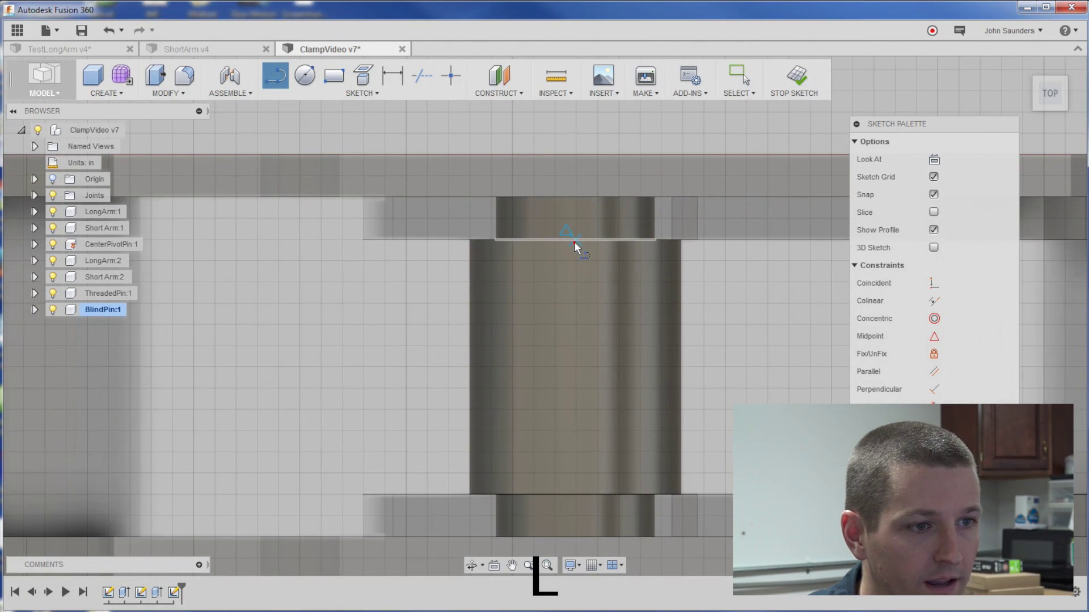
click(574, 243)
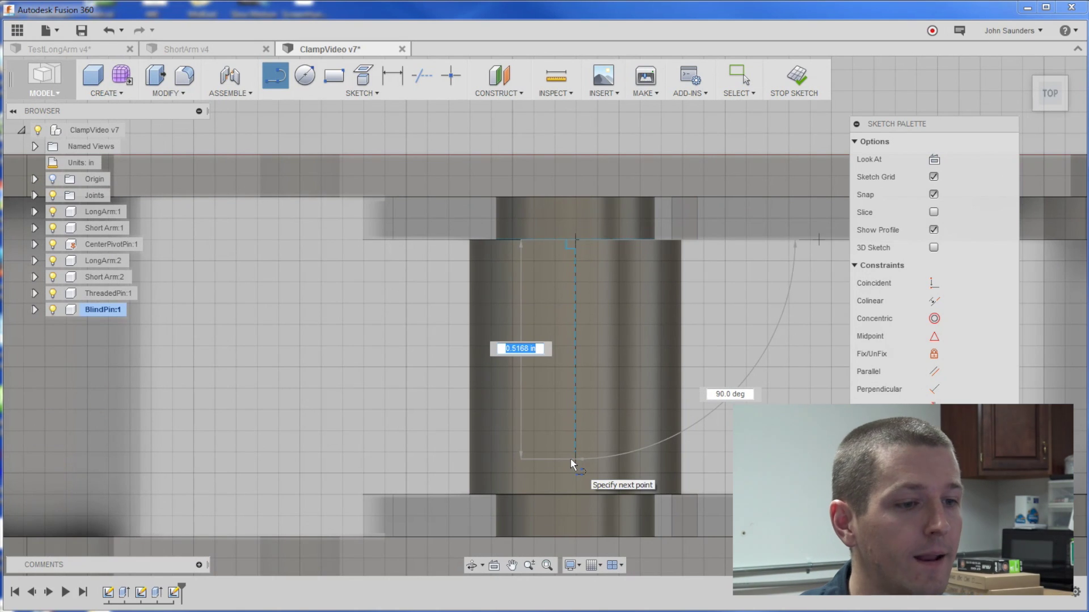
double_click(577, 492)
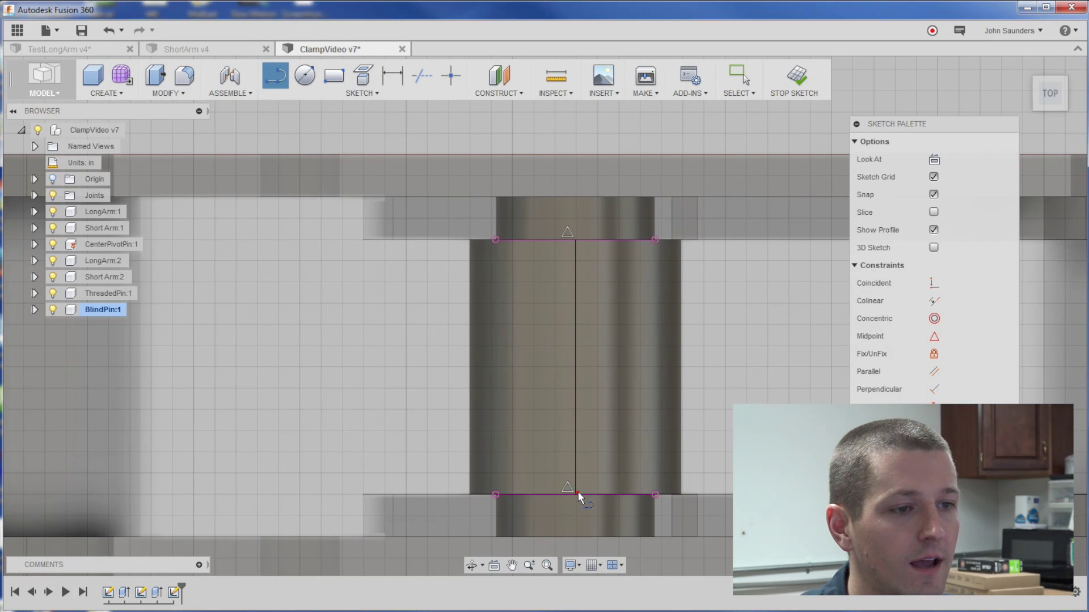
Step: Convert the blind pin's centre line to construction geometry and place a sketch point at its midpoint
click(733, 77)
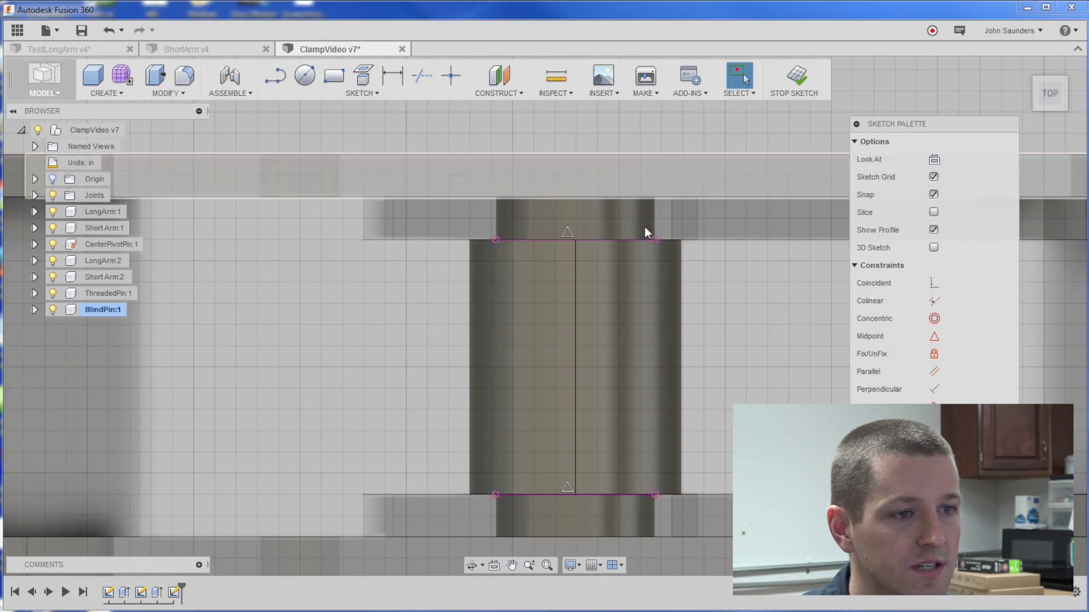
click(575, 296)
click(940, 158)
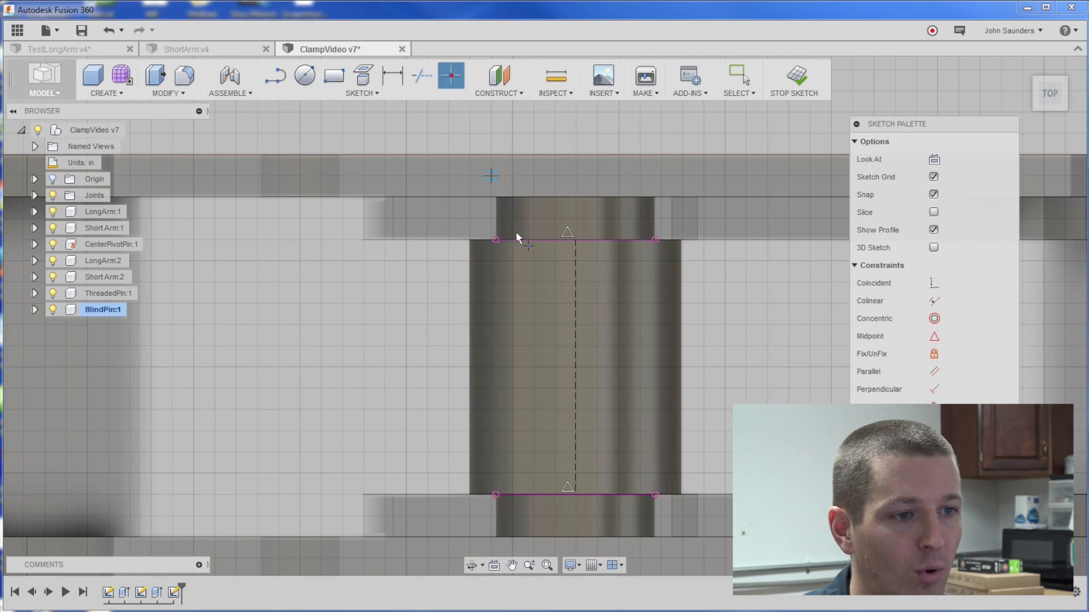
click(575, 366)
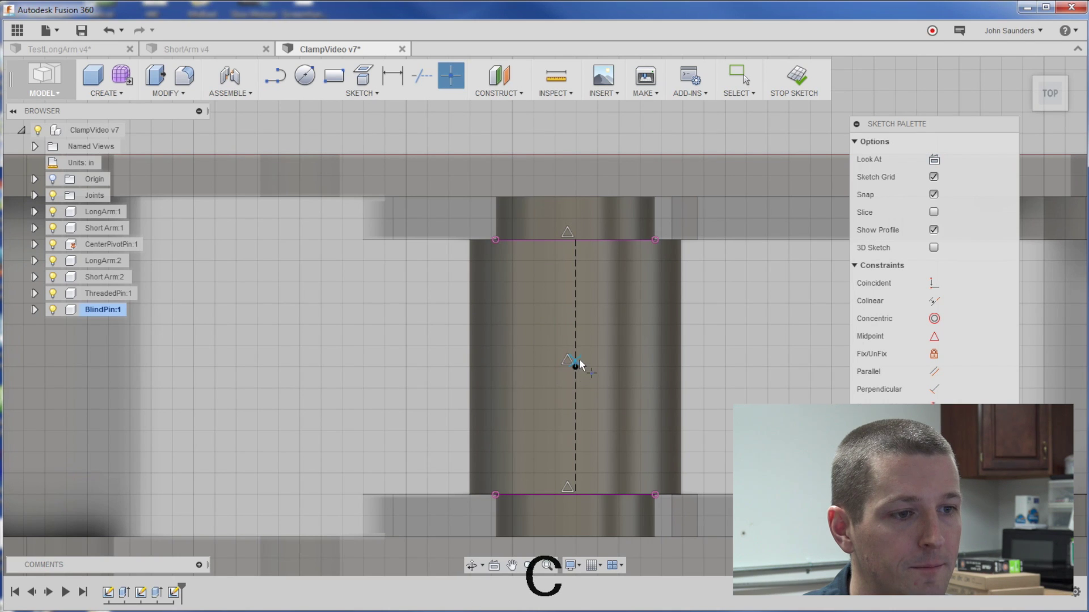
Step: Sketch a dimensioned circle centred on the midpoint of the blind pin's construction line
key(c)
click(575, 366)
key(Delete)
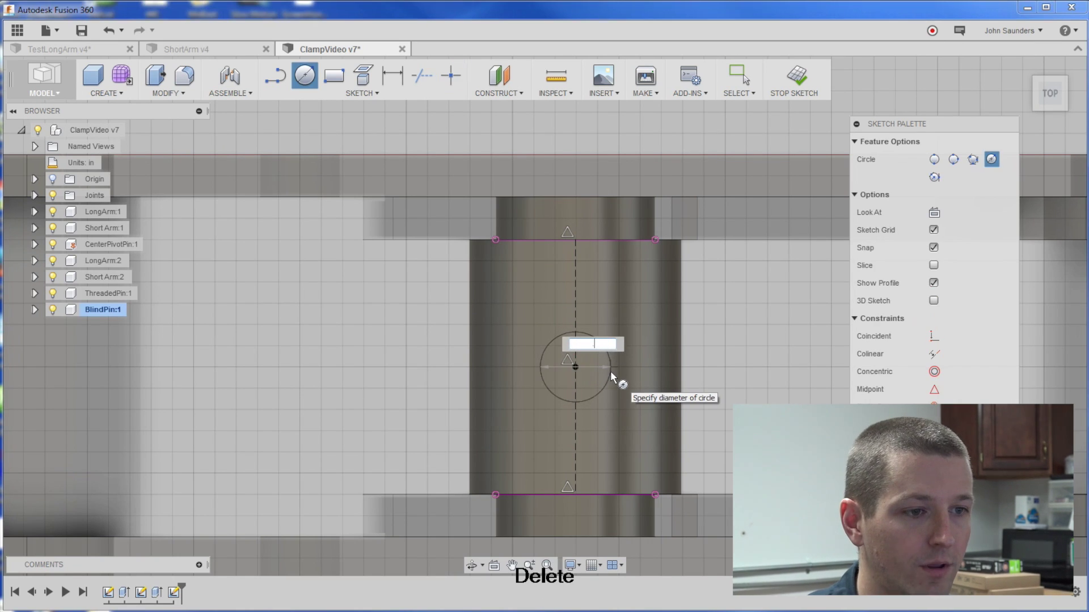
text(5)
key(Return)
Step: Cut a blind hole into the side of the blind pin by extruding the circle -2.80 in with Press Pull
key(q)
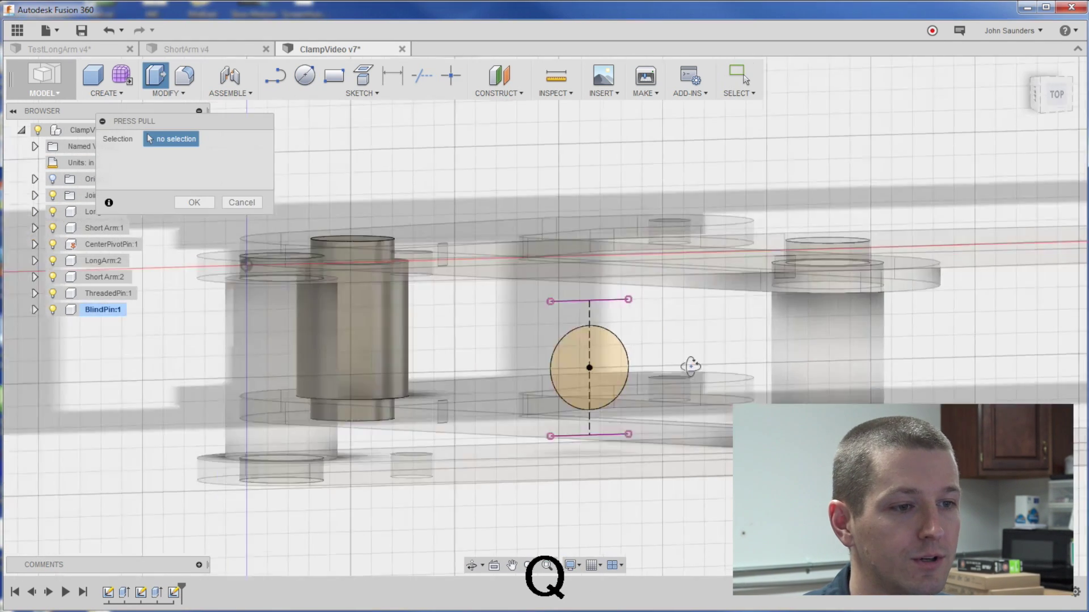
shift+middle_drag(690, 366, 601, 358)
click(601, 358)
drag(598, 352, 186, 312)
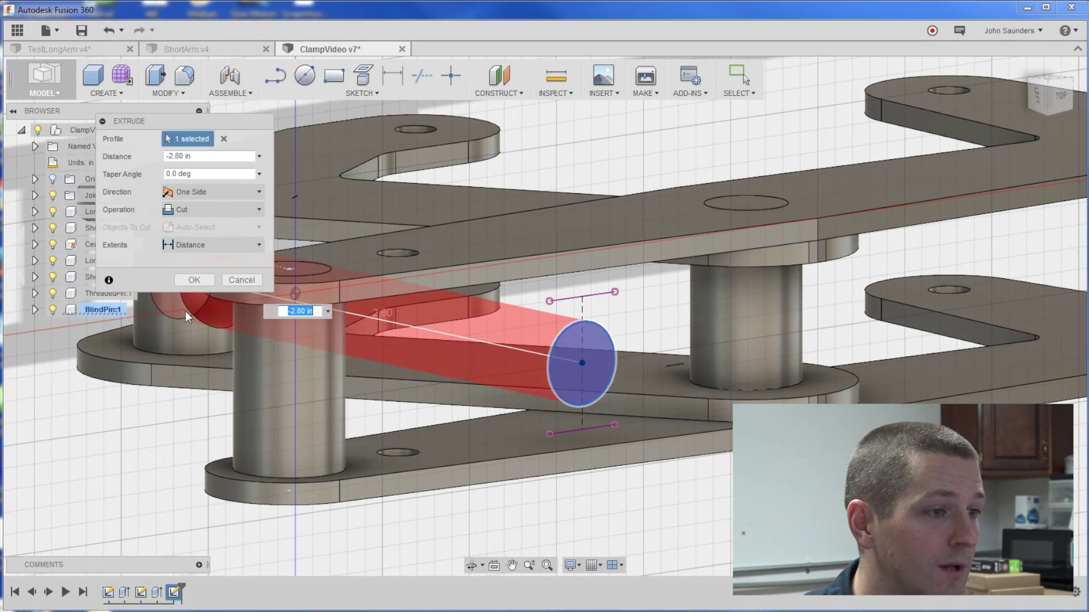
middle_drag(186, 311, 416, 309)
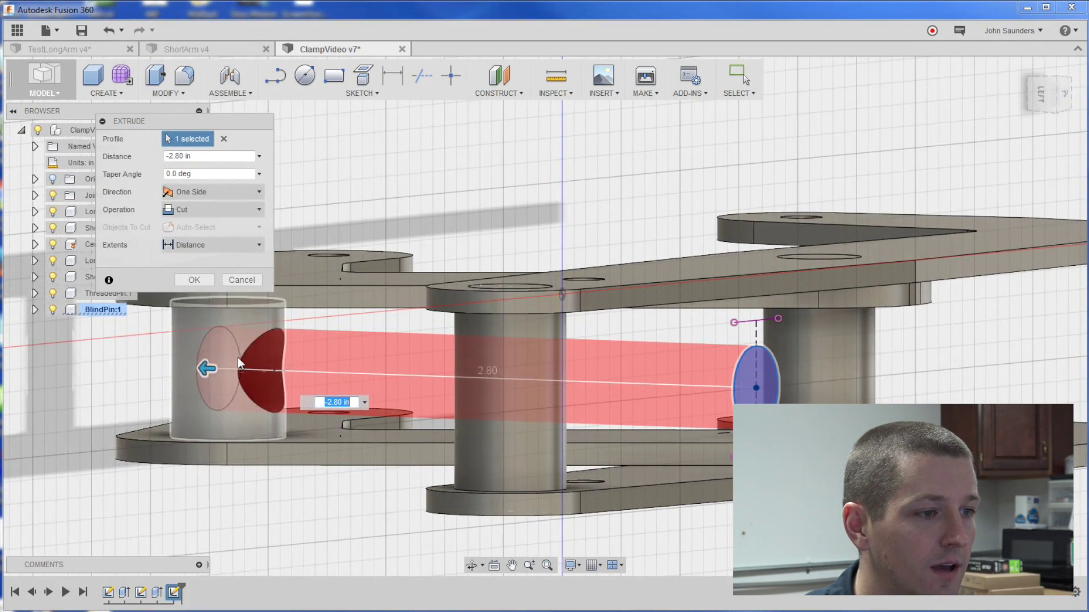
click(194, 280)
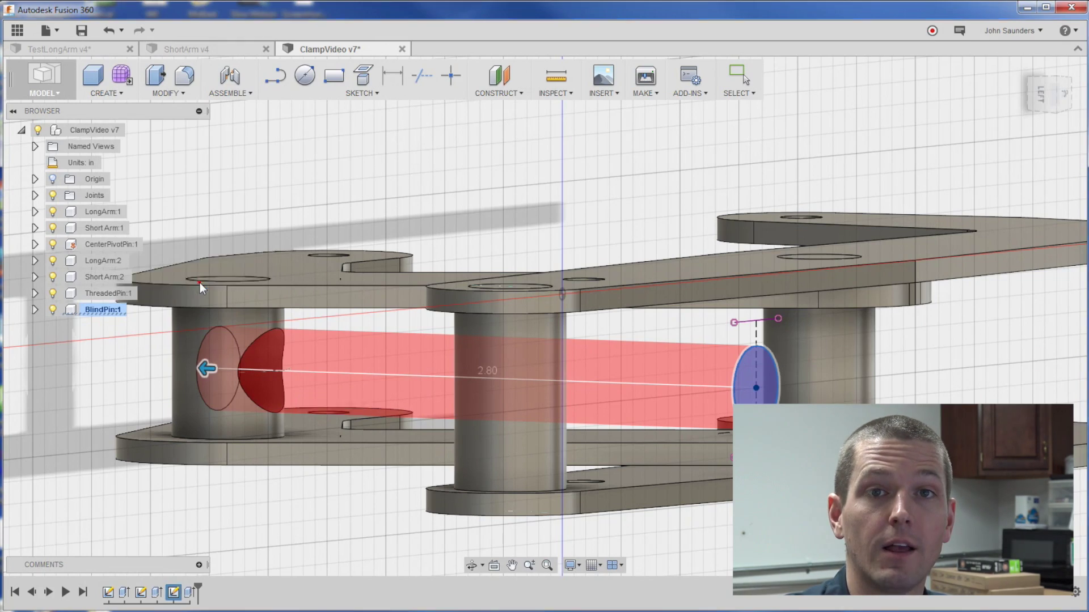
shift+middle_drag(396, 317, 461, 357)
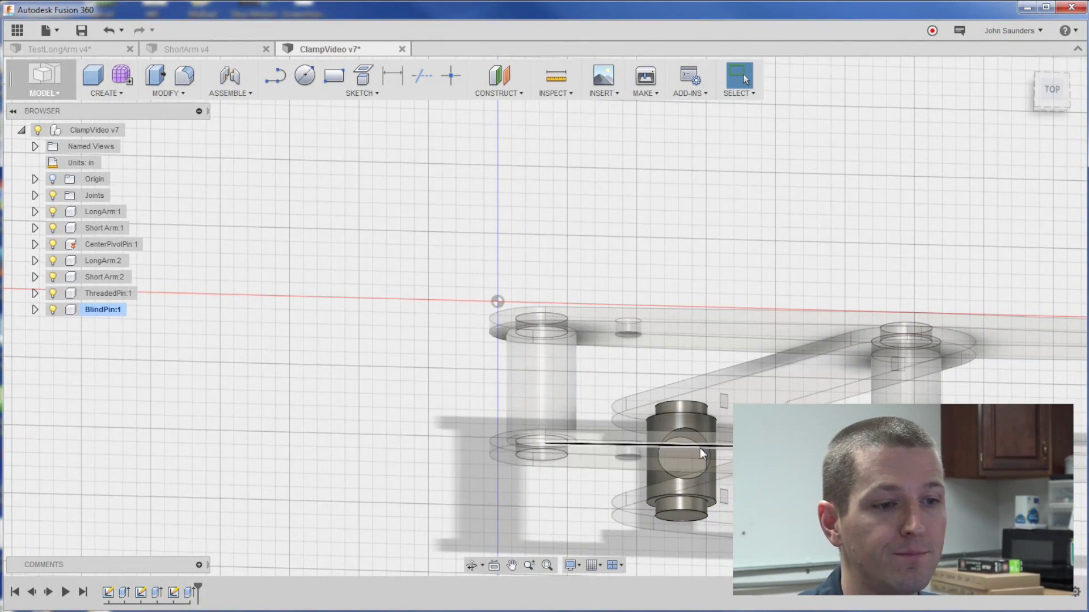
shift+middle_drag(645, 416, 653, 391)
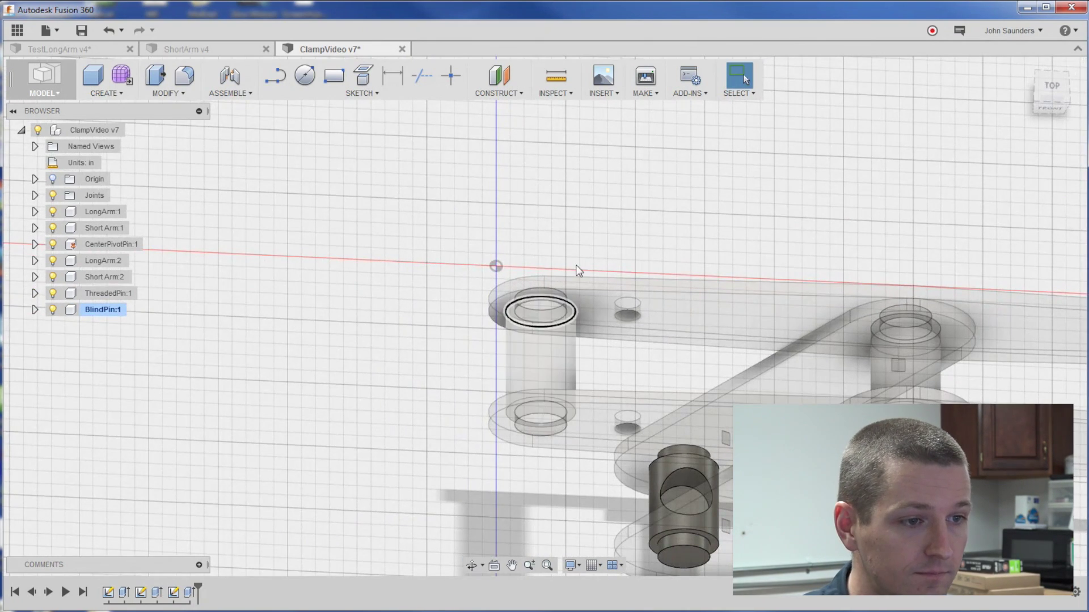
Step: Activate ThreadedPin and sketch on the top origin plane a centre line joining the midpoints of its two shoulder edges
click(153, 294)
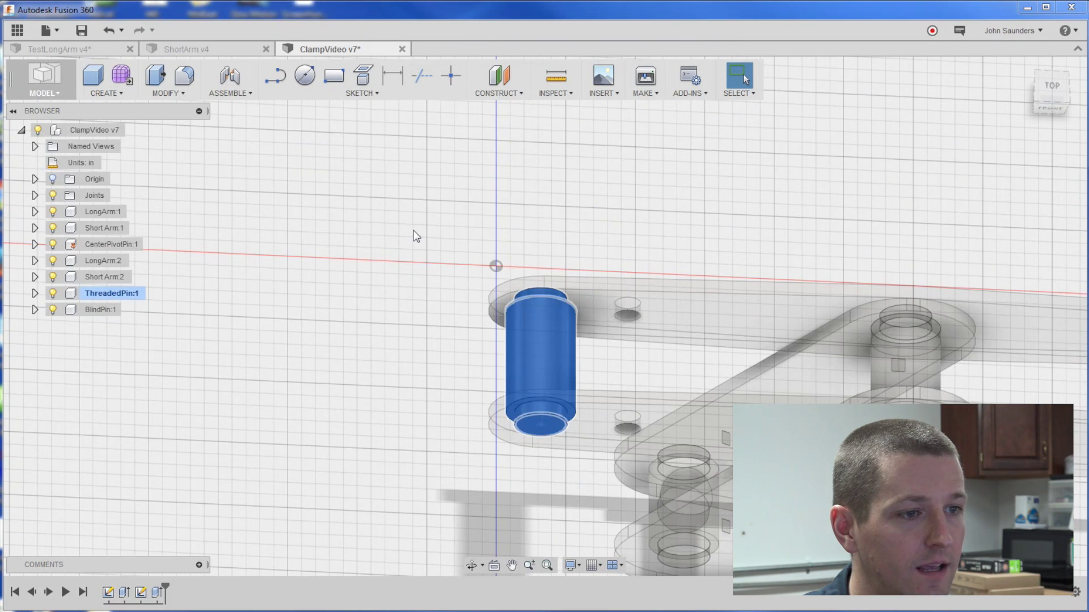
key(c)
click(503, 241)
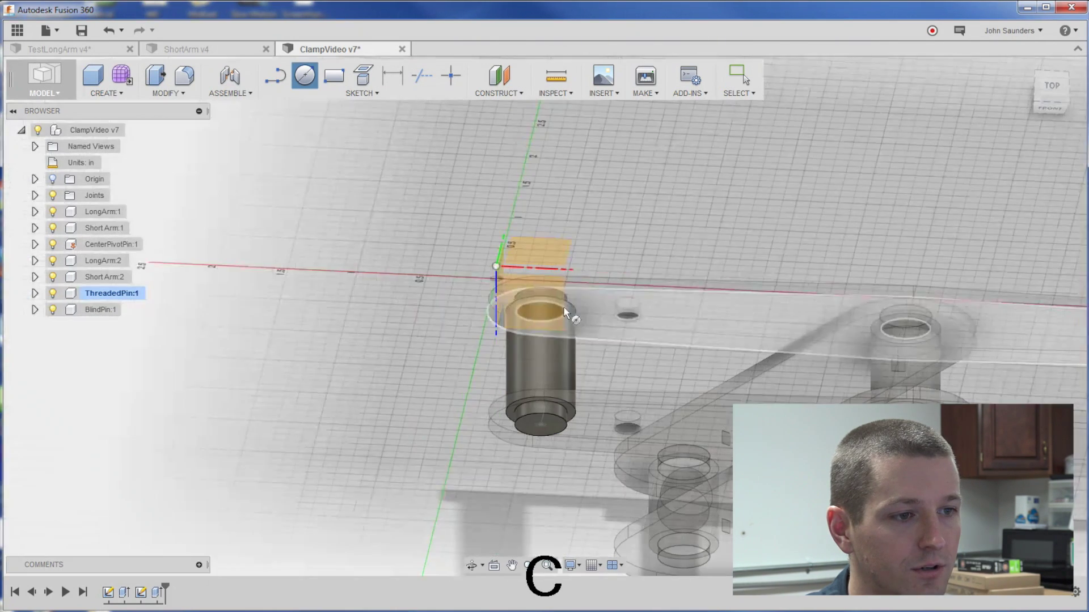
key(l)
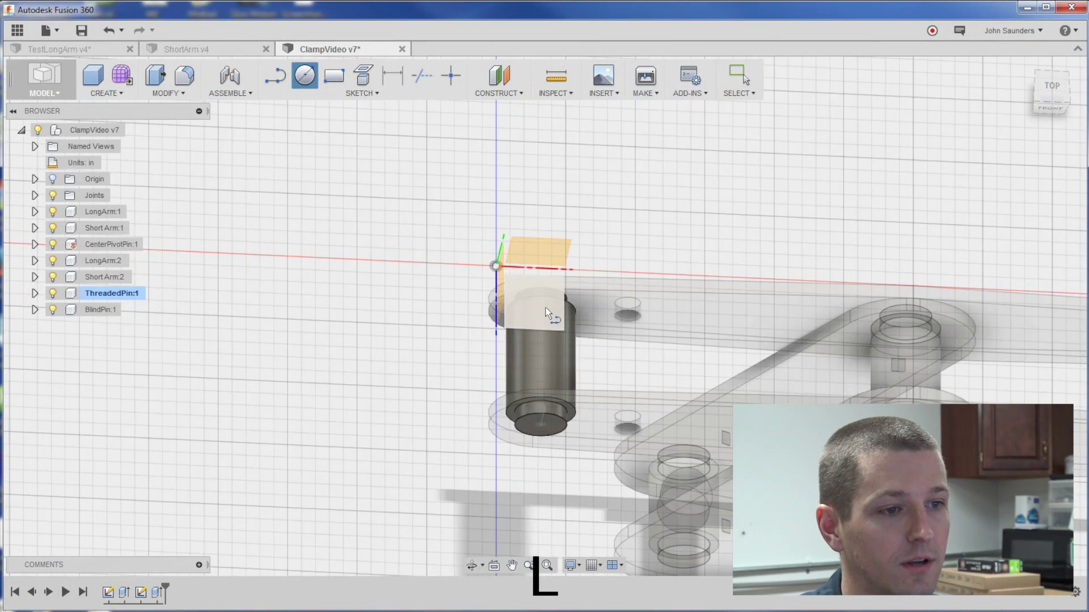
click(547, 312)
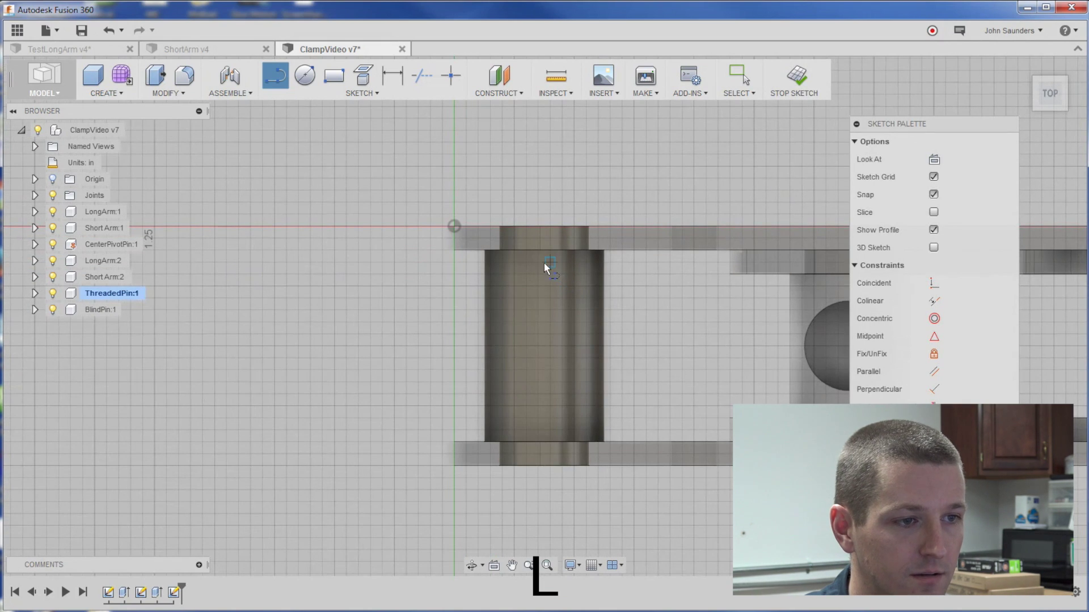
scroll(543, 263, up, 4)
scroll(375, 252, up, 3)
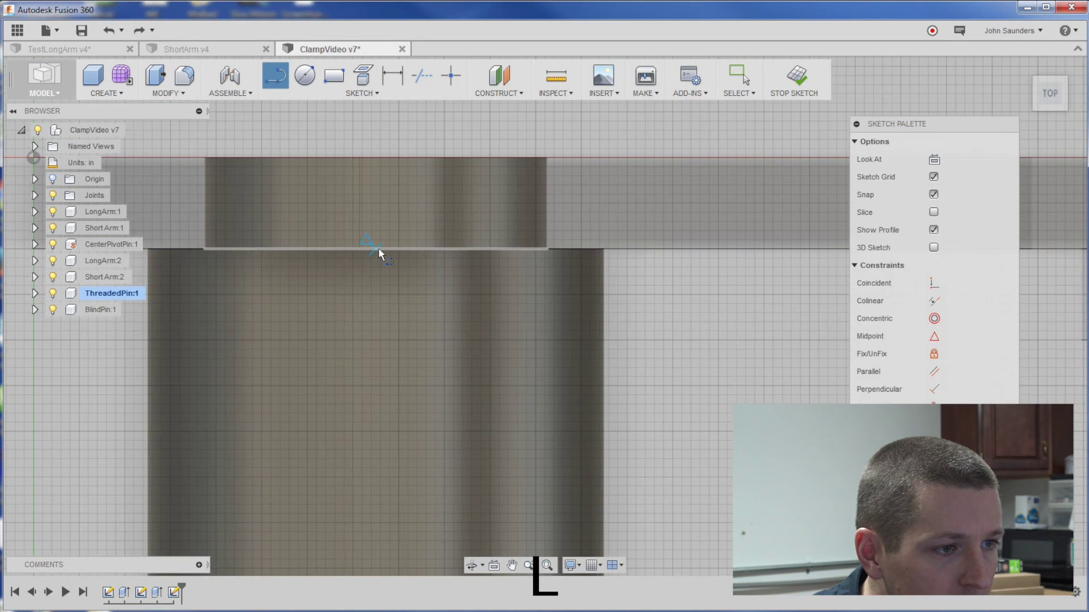
click(379, 248)
scroll(372, 363, down, 3)
middle_drag(382, 434, 397, 248)
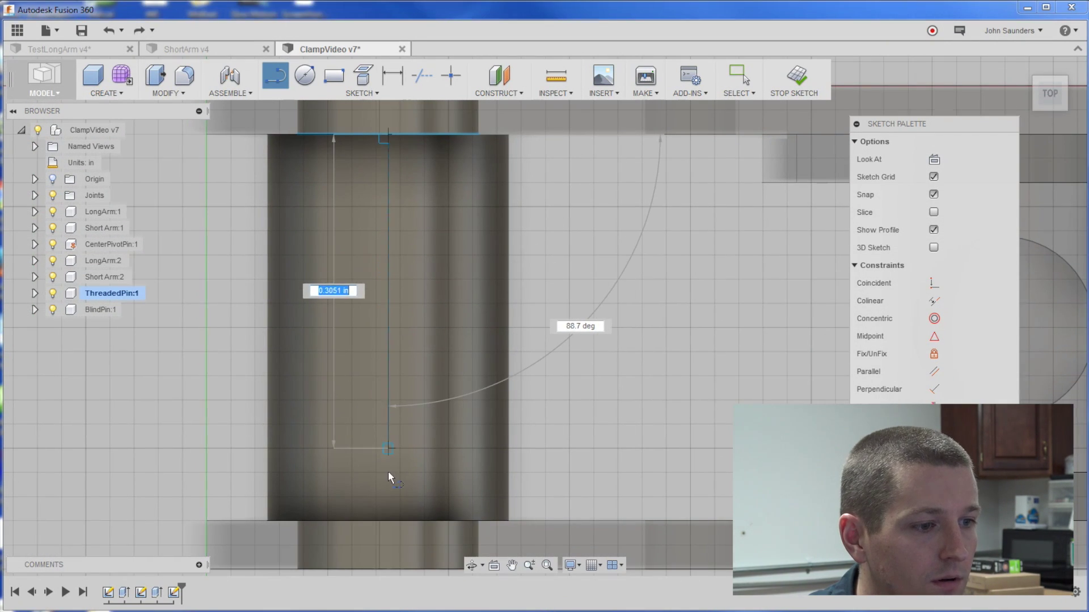
click(387, 519)
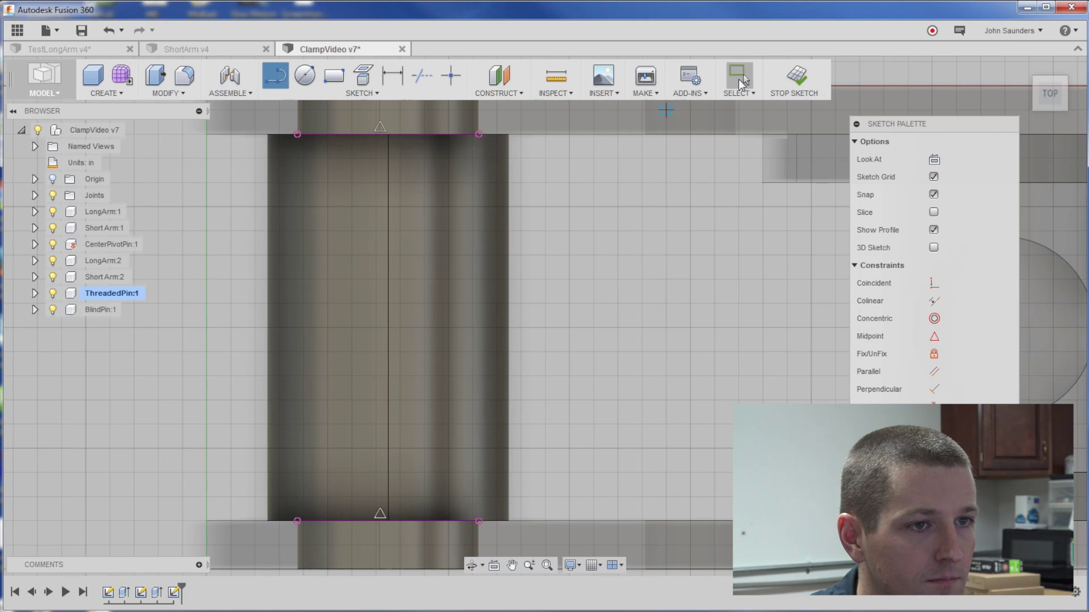
Step: Convert the threaded pin's centre line to construction geometry and place a sketch point at its midpoint
click(742, 84)
click(387, 226)
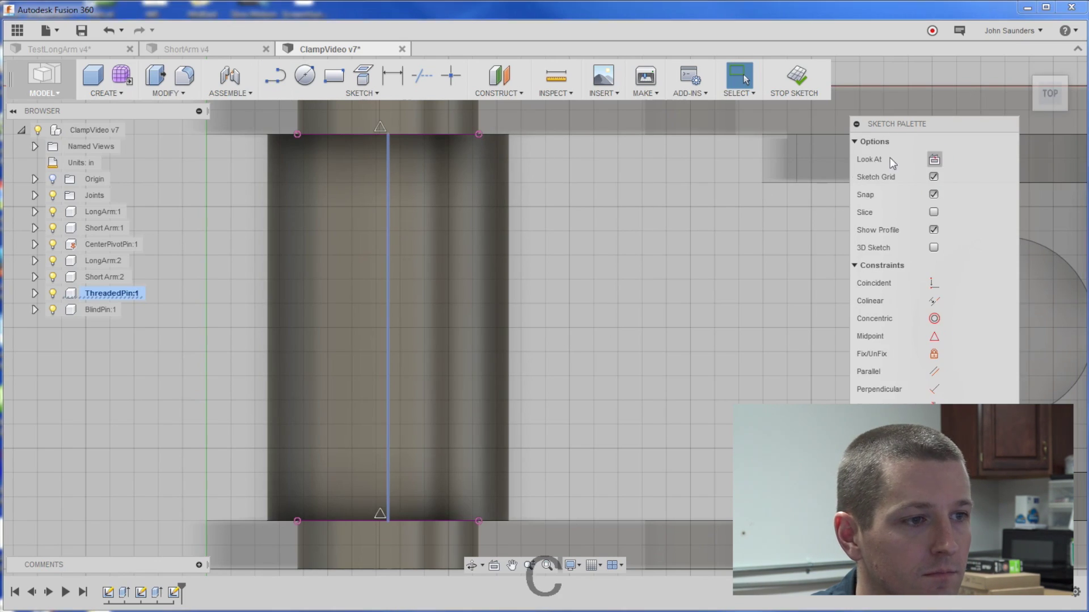
key(x)
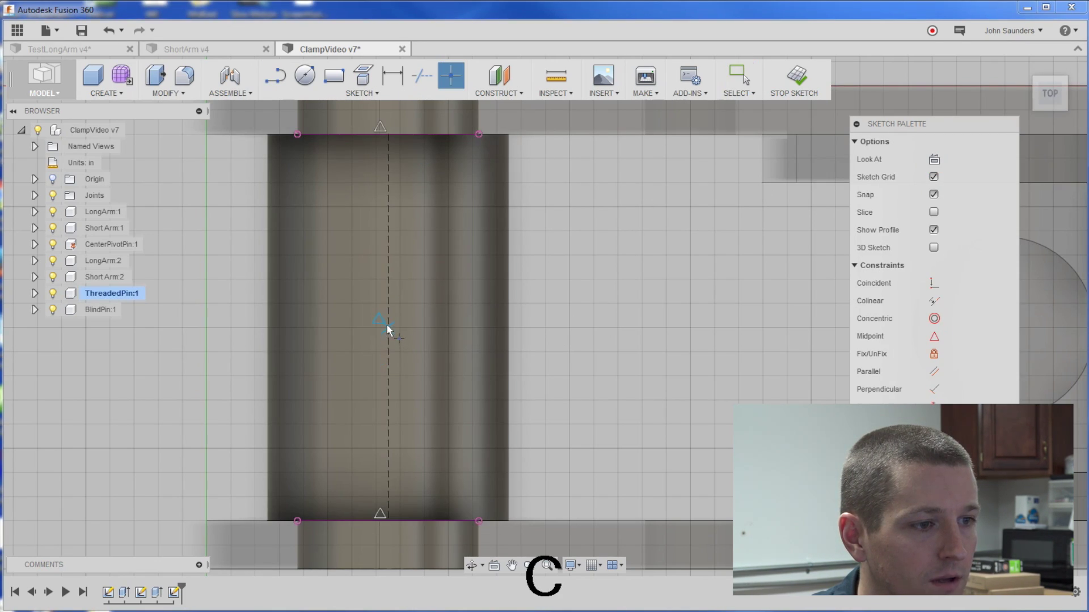
click(386, 326)
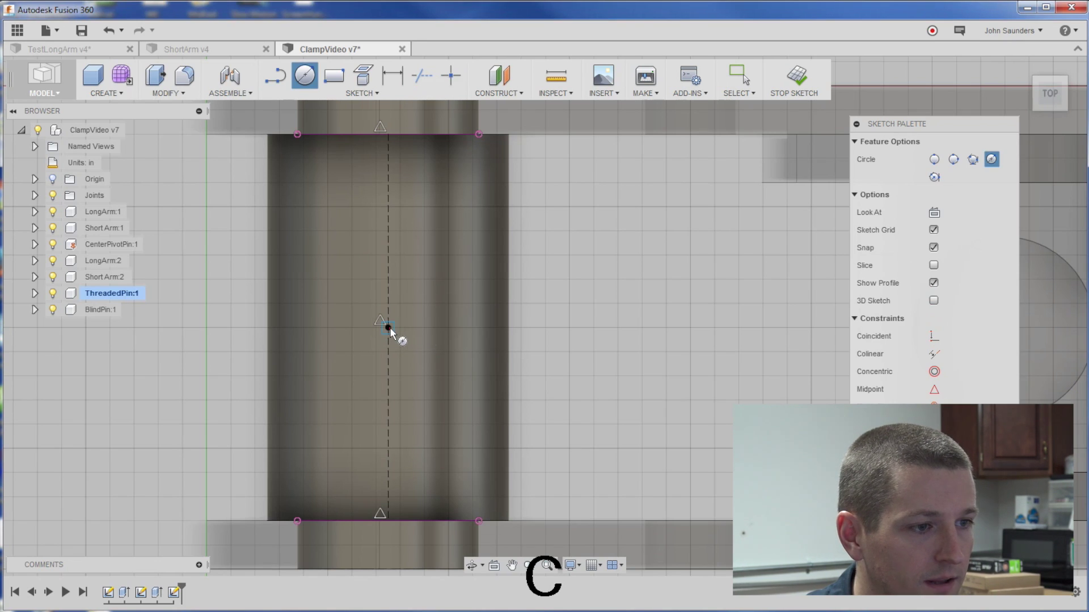
Step: Sketch a dimensioned circle centred on the midpoint of the threaded pin's construction line
click(388, 328)
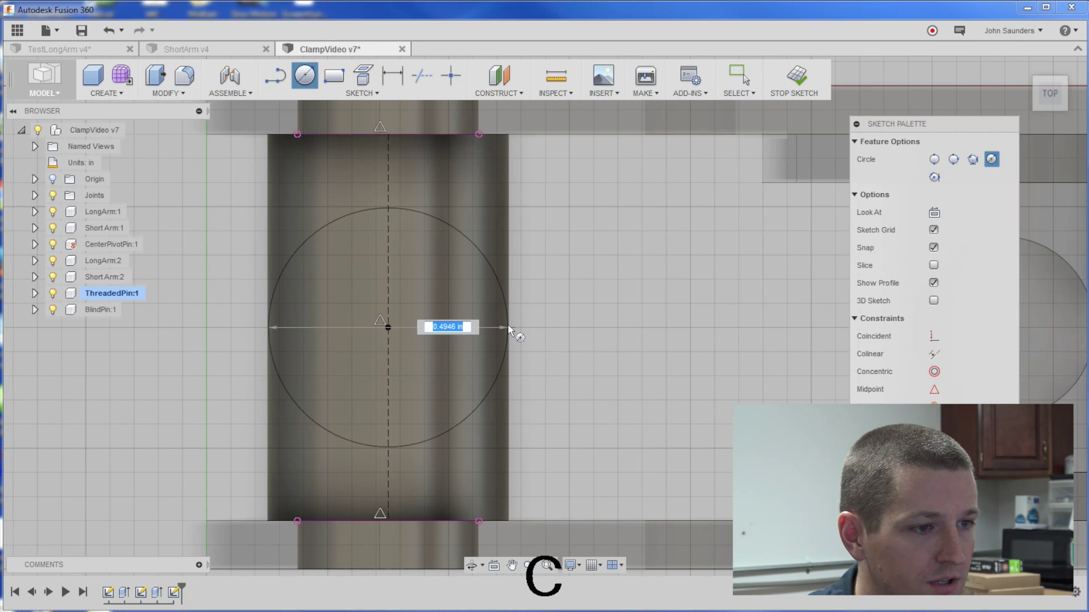
text(.3)
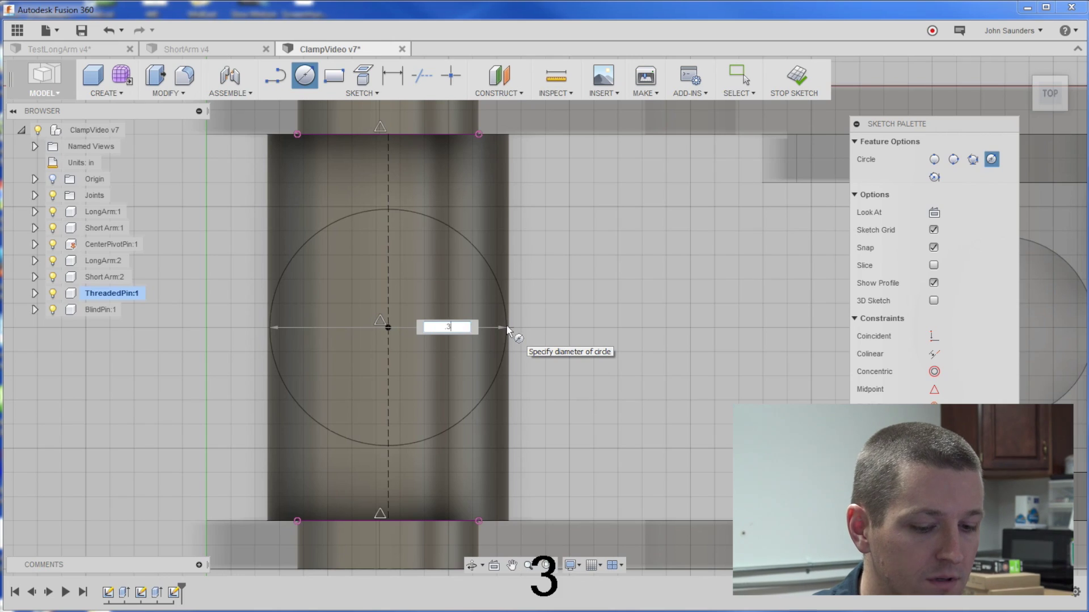
key(Return)
Step: Cut a cross hole right through the threaded pin by extruding the circle -0.80 in with Press Pull
key(q)
click(401, 303)
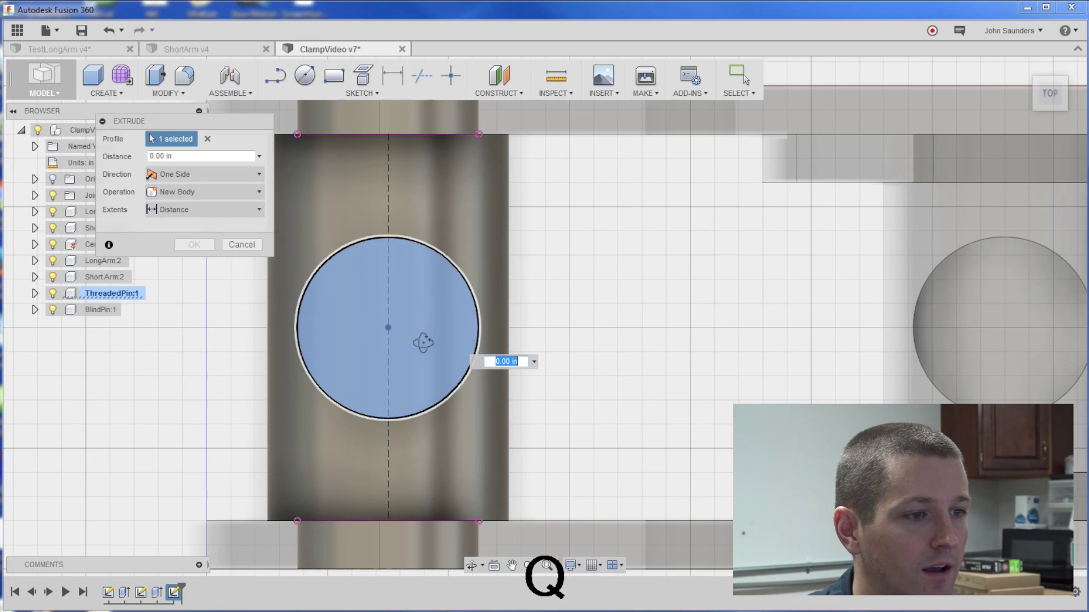
shift+middle_drag(423, 343, 482, 323)
drag(502, 319, 115, 327)
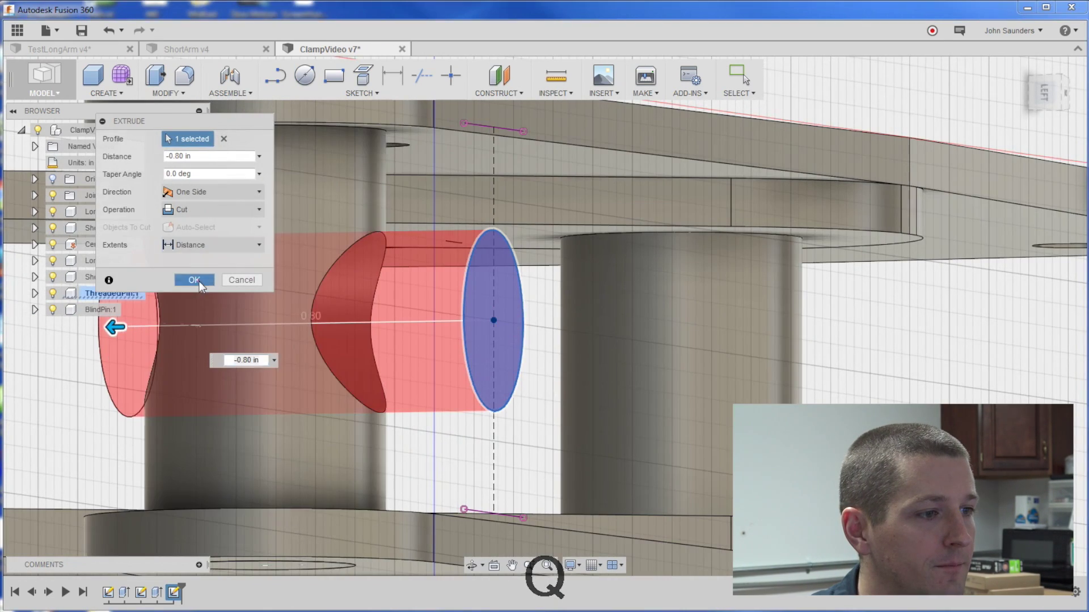
click(194, 280)
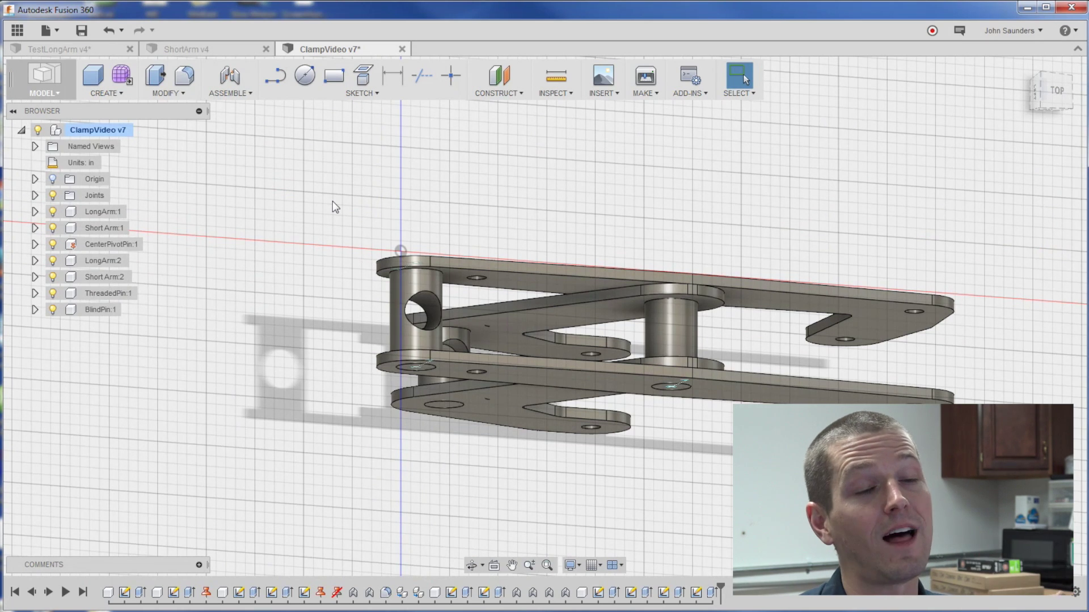
shift+middle_drag(323, 214, 313, 224)
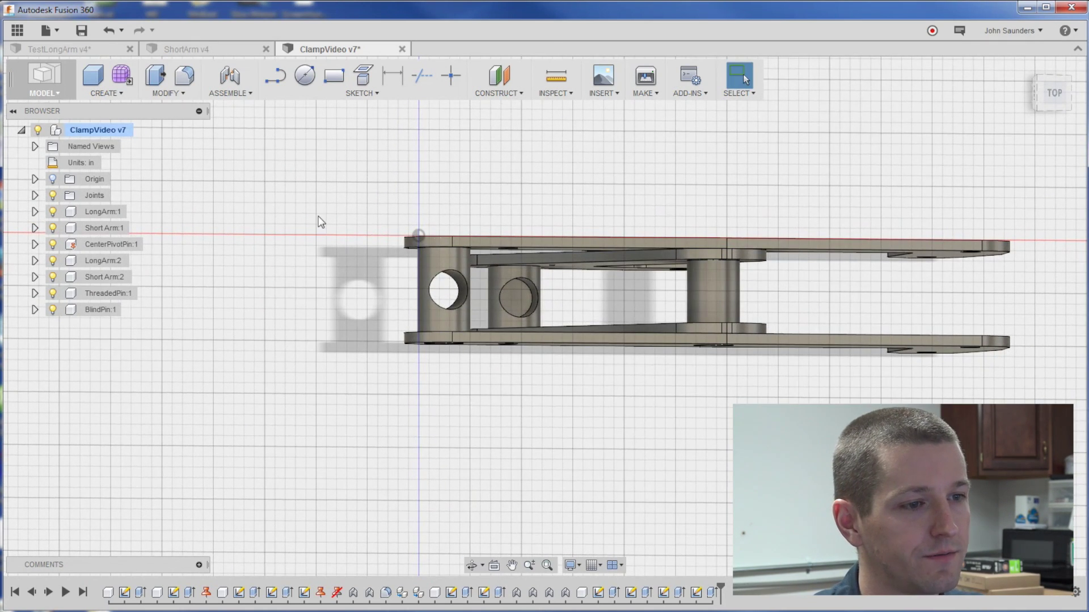
middle_drag(348, 180, 285, 185)
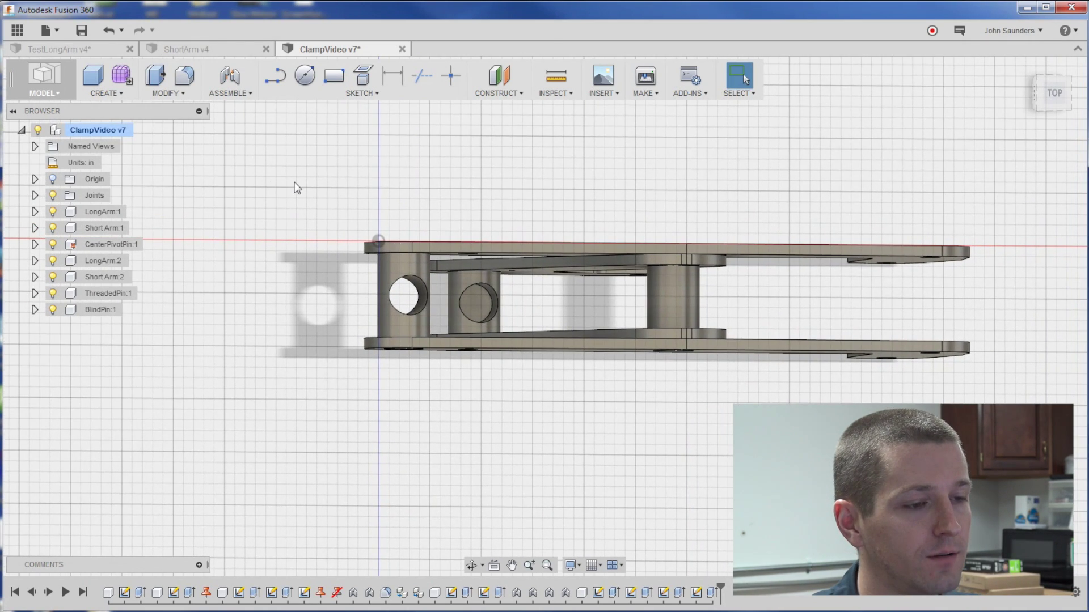
Step: Try a cylindrical joint between BlindPin's blind cross hole and ThreadedPin's through hole
click(240, 94)
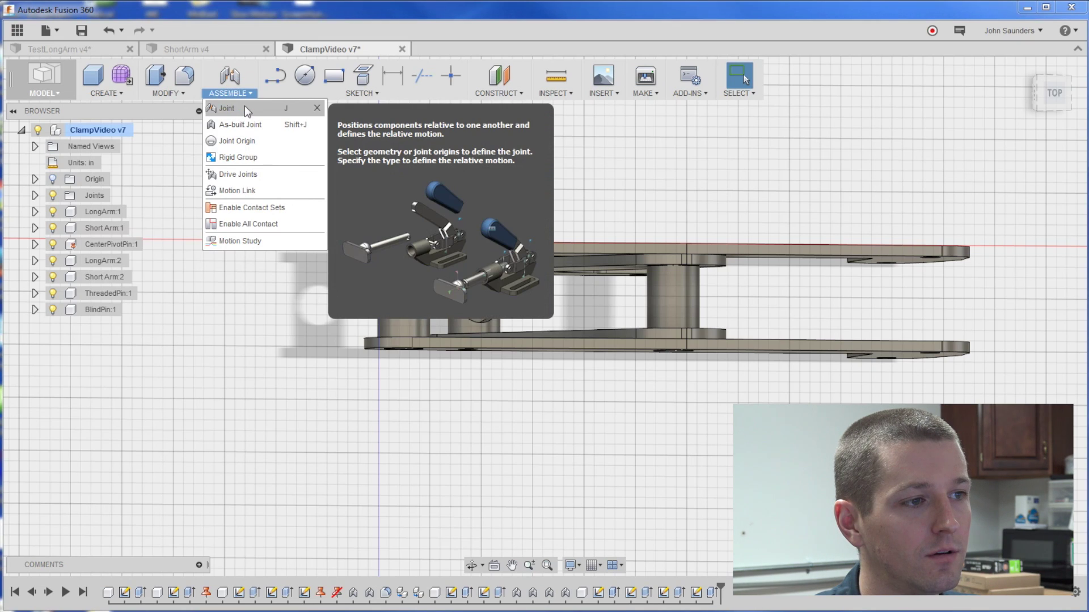
click(244, 108)
shift+middle_drag(363, 167, 519, 393)
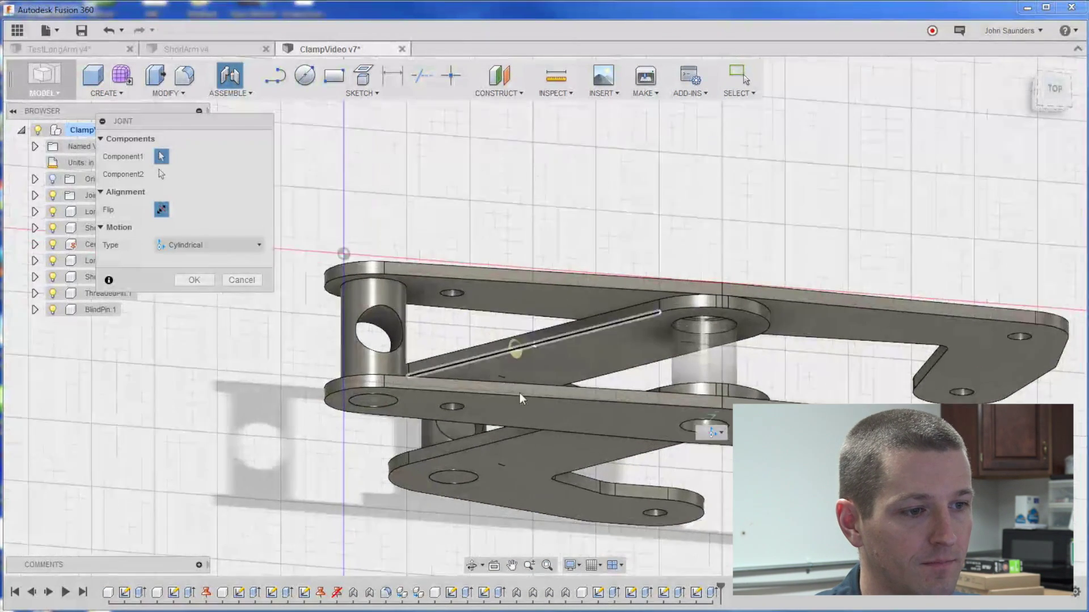
scroll(537, 335, up, 3)
mouse_move(537, 334)
shift+middle_down()
mouse_move(518, 382)
mouse_move(529, 320)
shift+middle_up()
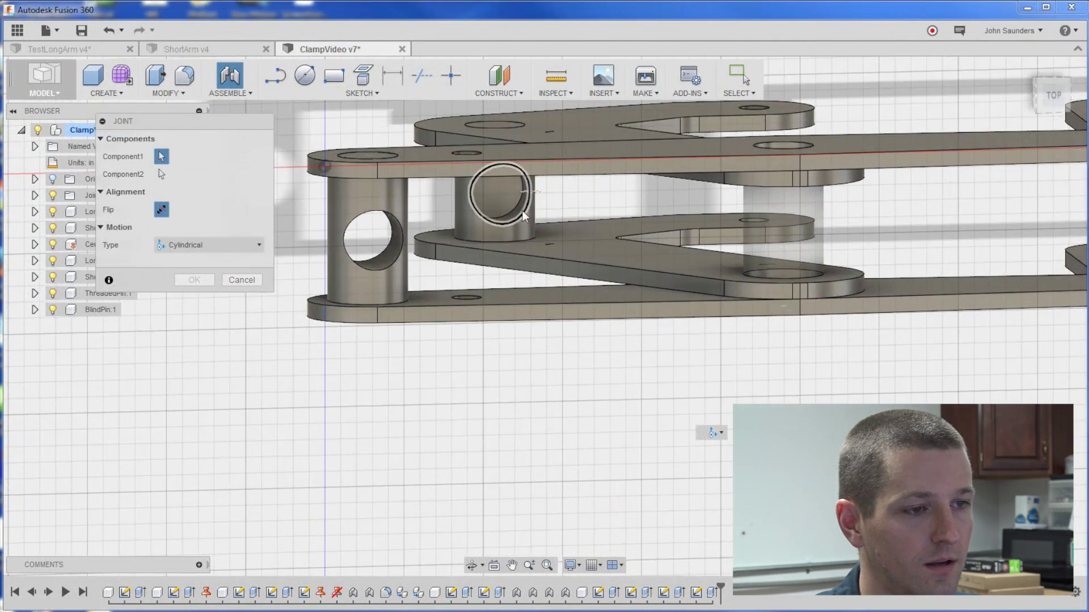
click(498, 191)
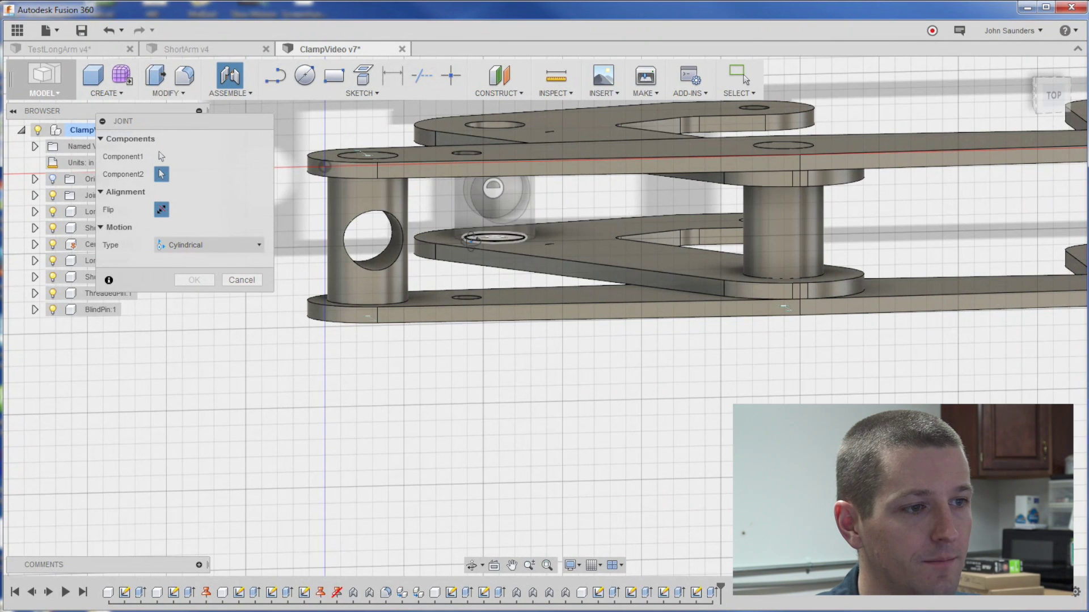
scroll(418, 322, up, 3)
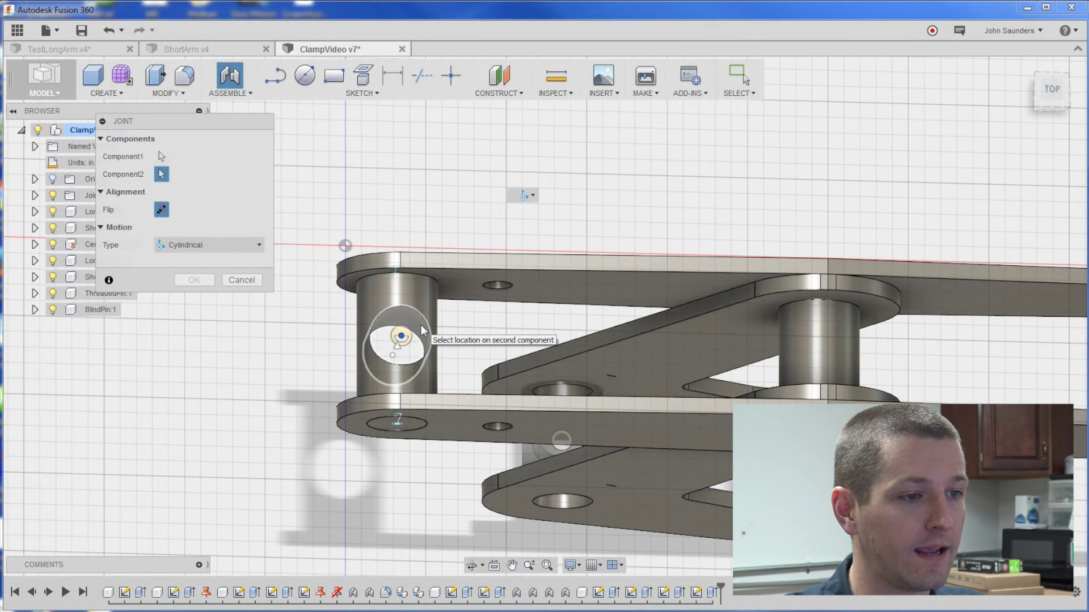
click(403, 338)
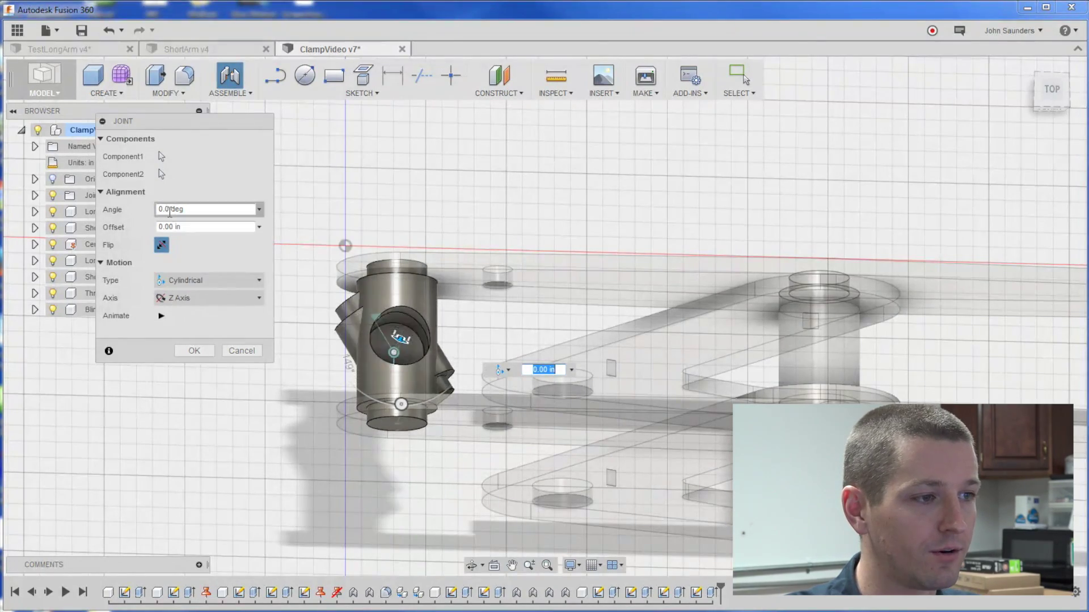
click(198, 351)
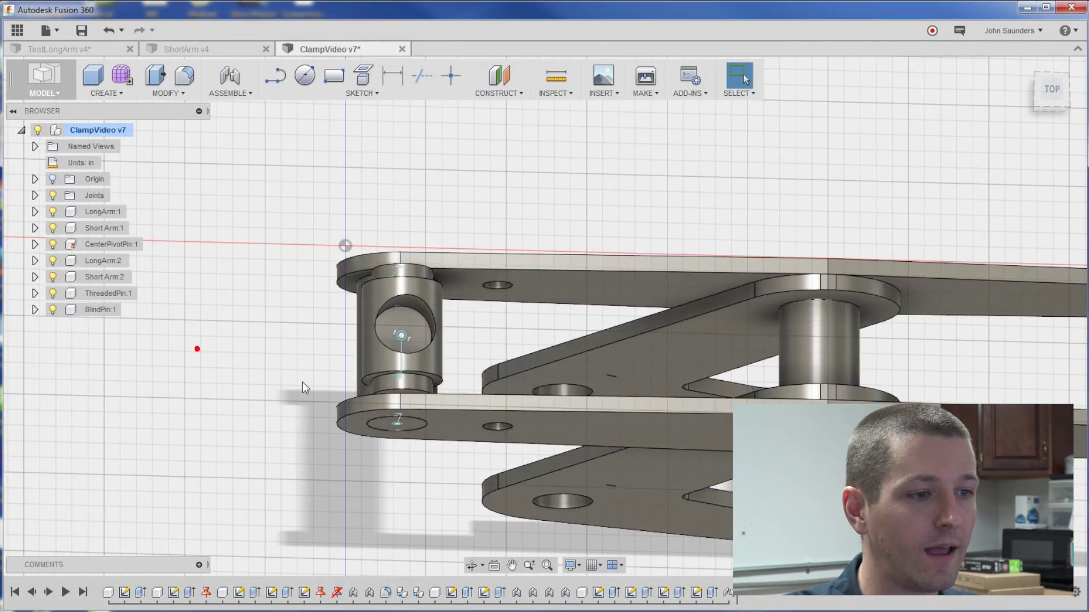
Step: Undo the last cylindrical joint between the two pins
scroll(305, 381, down, 4)
shift+middle_drag(315, 373, 386, 319)
scroll(339, 340, down, 3)
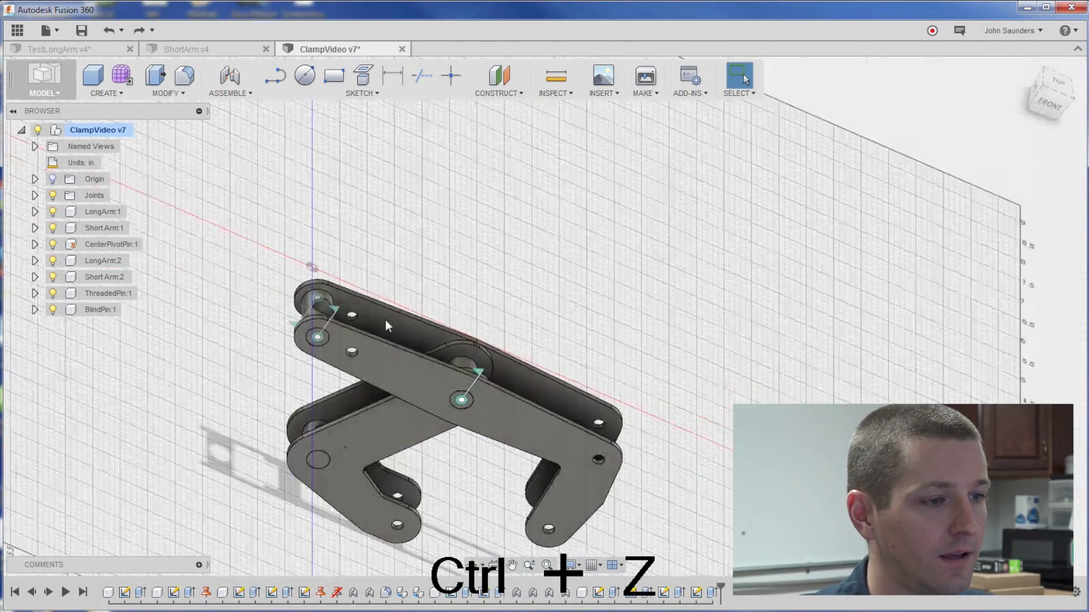
key(ctrl+z)
key(ctrl+z)
key(ctrl+z)
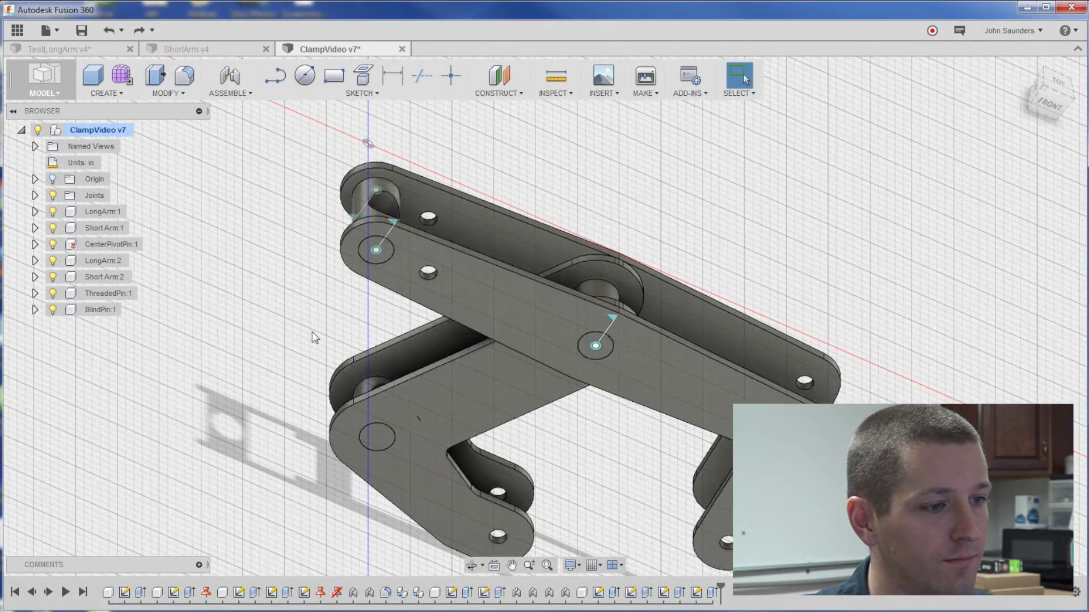
Step: Add a revolute as-built joint between the front short arm and BlindPin, positioned at the centre of the pin's end face
click(232, 94)
click(234, 128)
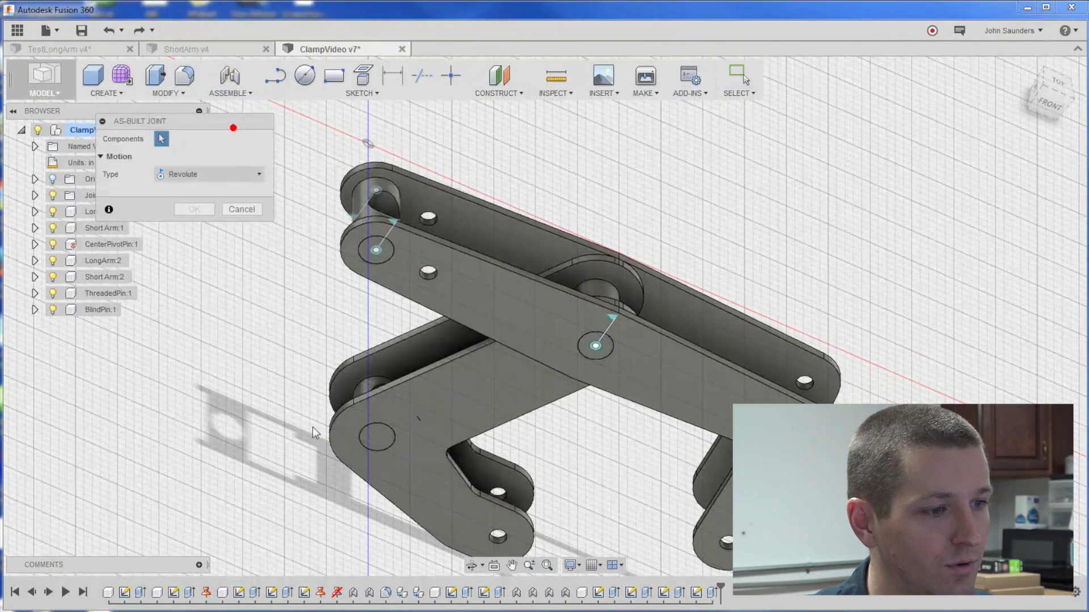
click(440, 465)
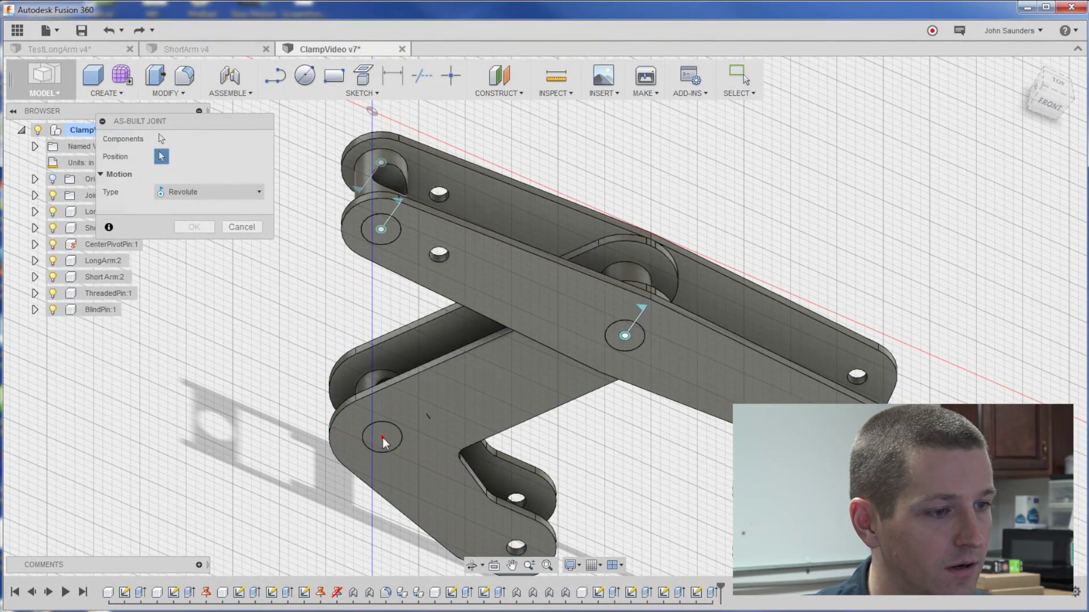
click(382, 439)
click(202, 260)
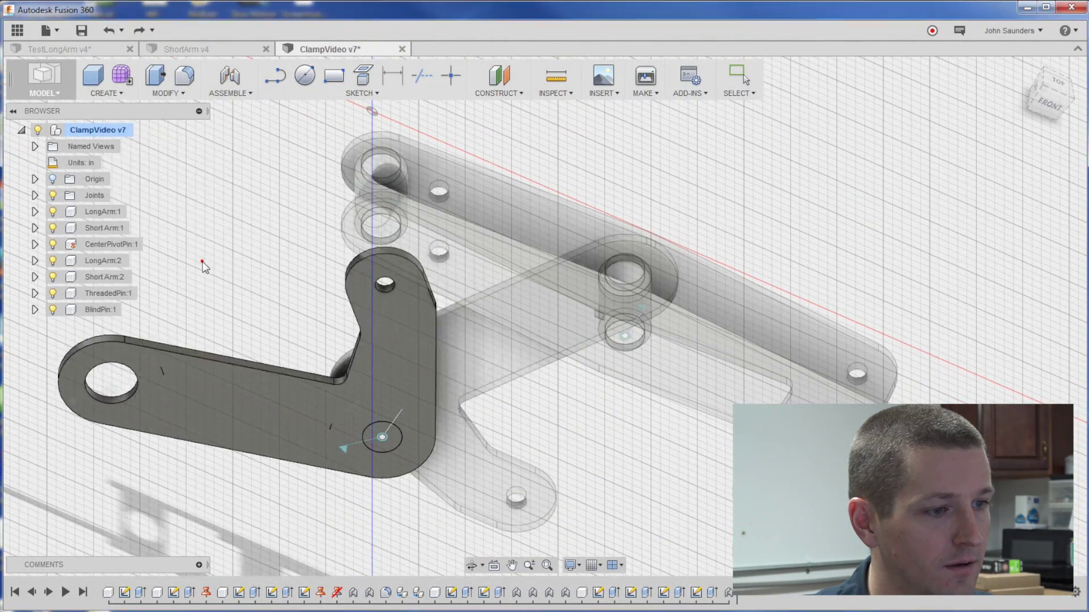
shift+middle_drag(250, 369, 354, 276)
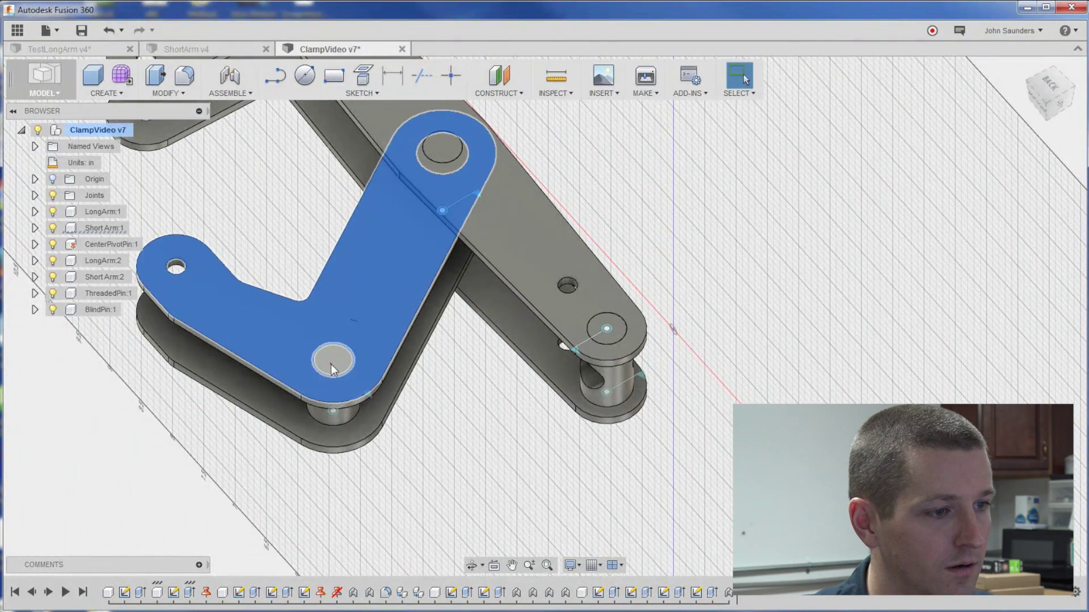
right_click(317, 263)
click(318, 225)
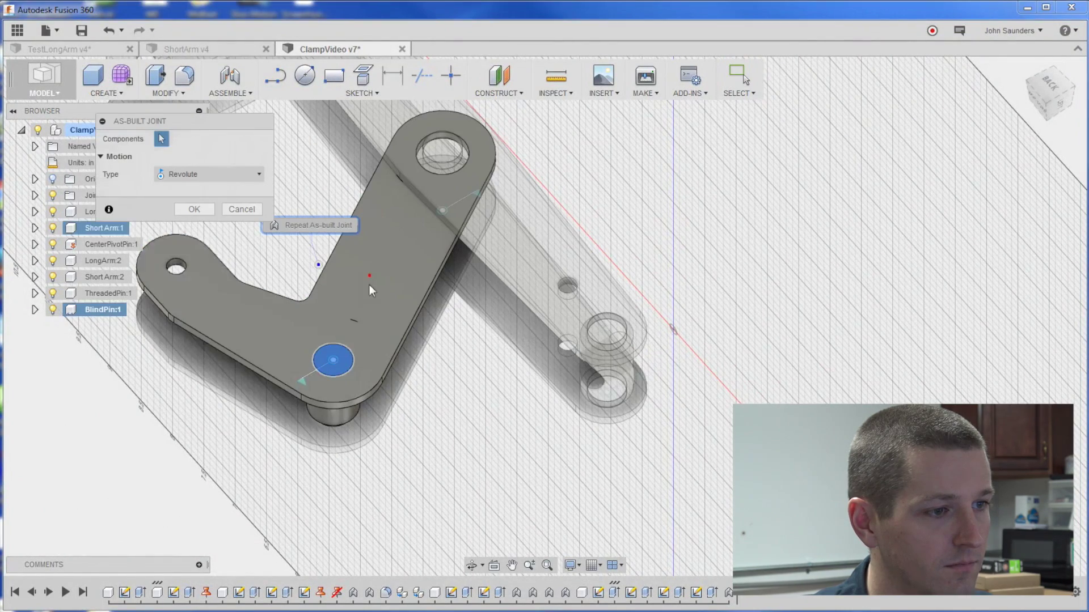
key(Escape)
click(228, 87)
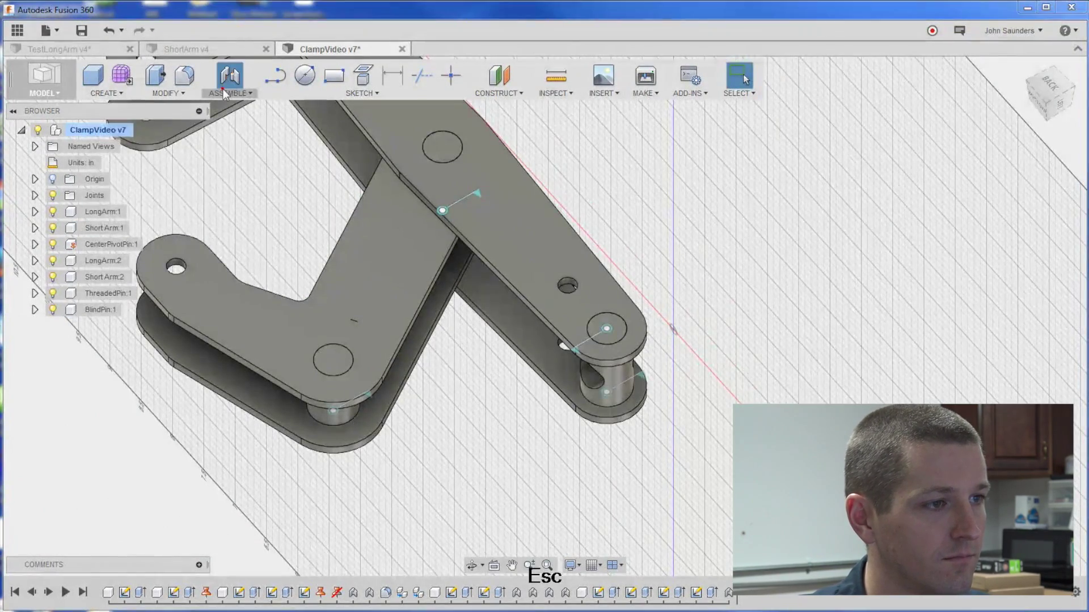
key(Escape)
Step: Add a revolute as-built joint between Short Arm:1 and BlindPin, positioned at the centre of the pin's other end face
click(233, 95)
click(245, 124)
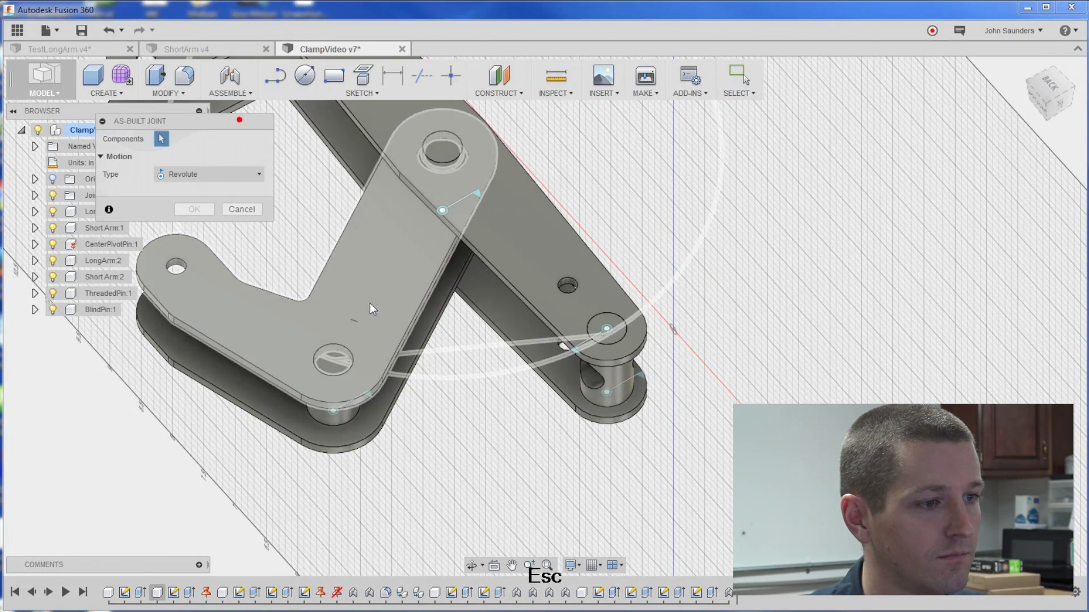
click(371, 305)
click(340, 370)
click(335, 359)
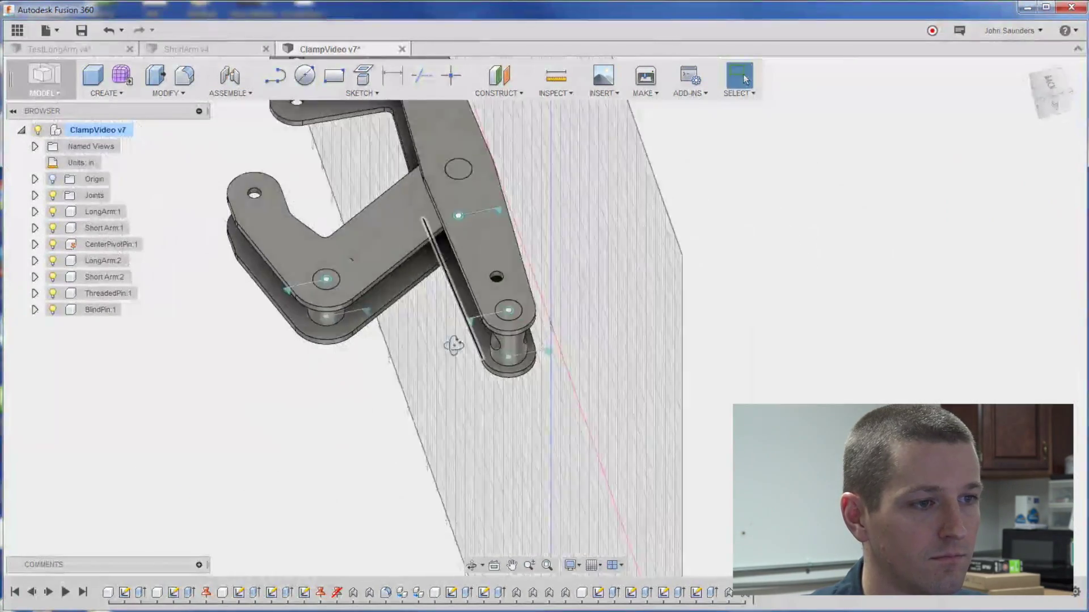
Step: Continue from the previous component position and join BlindPin's blind hole to ThreadedPin's through hole with a cylindrical joint
mouse_move(454, 345)
shift+middle_down()
mouse_move(345, 267)
mouse_move(450, 353)
shift+middle_up()
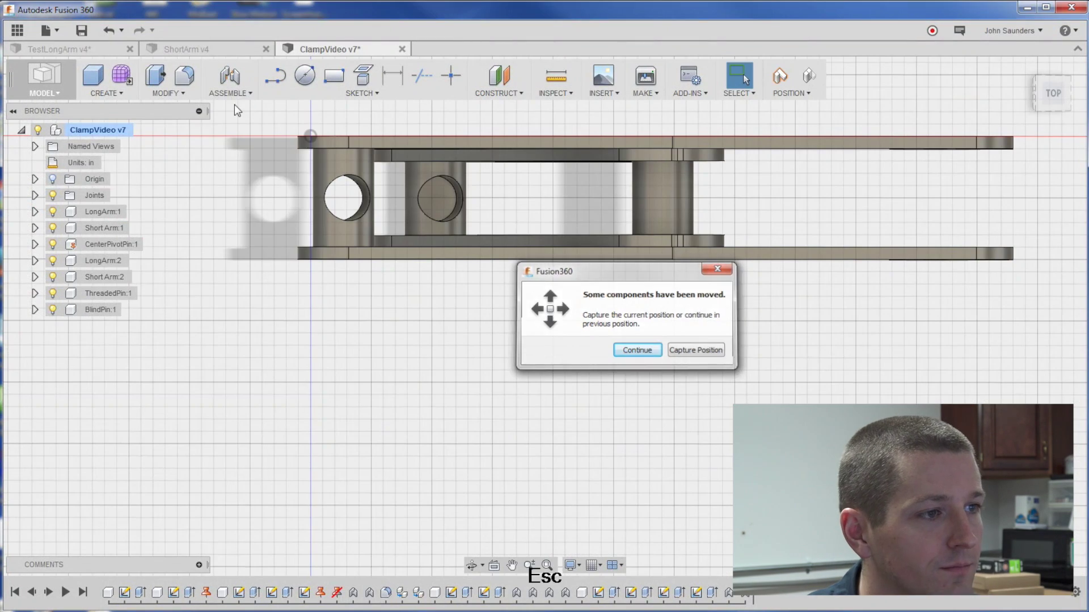
click(234, 105)
click(225, 159)
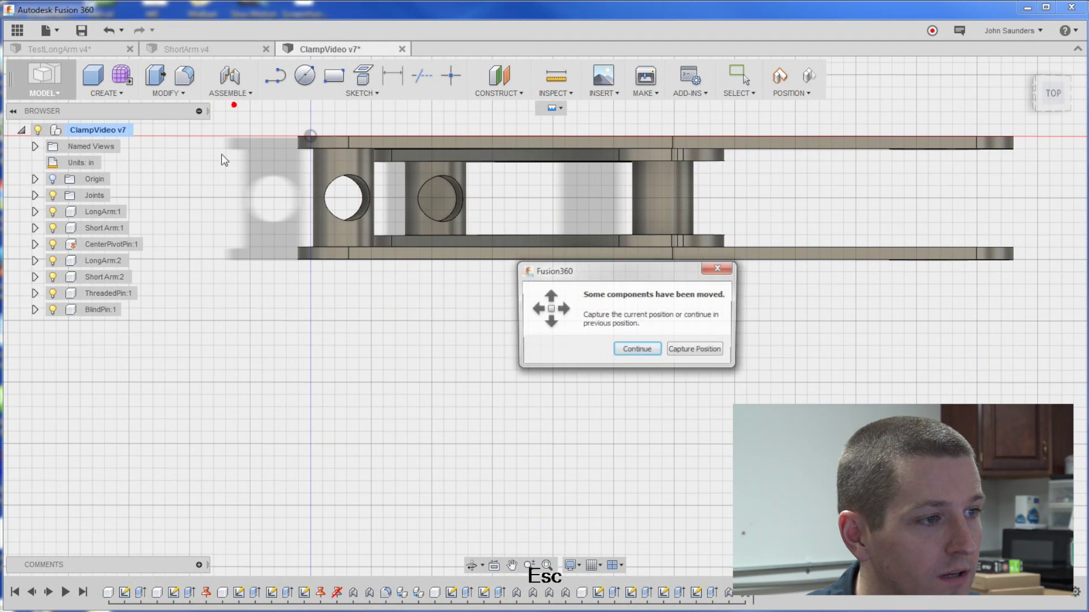
click(636, 350)
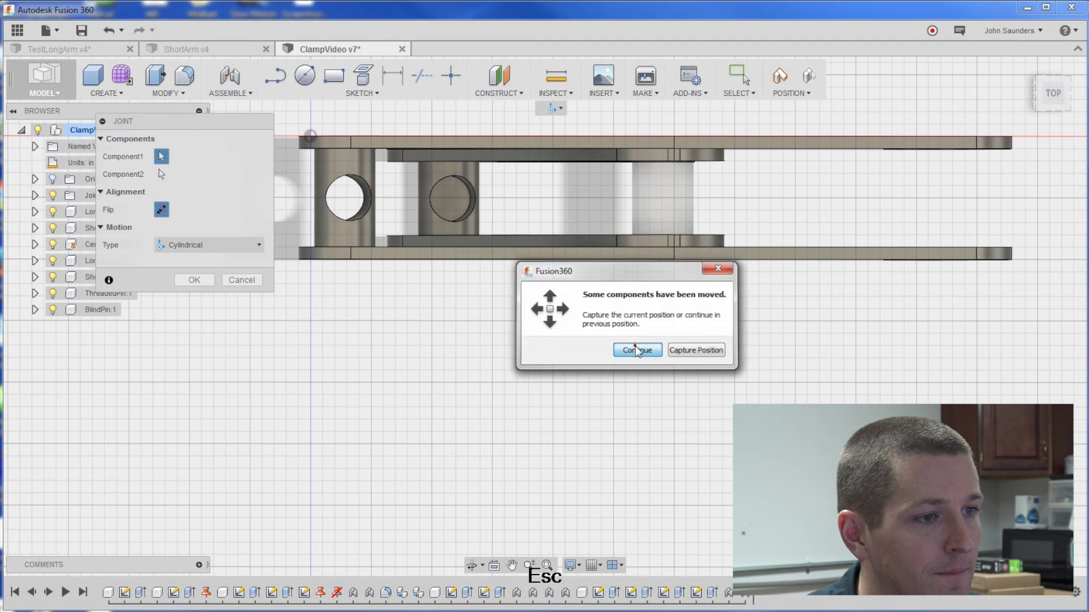
click(452, 199)
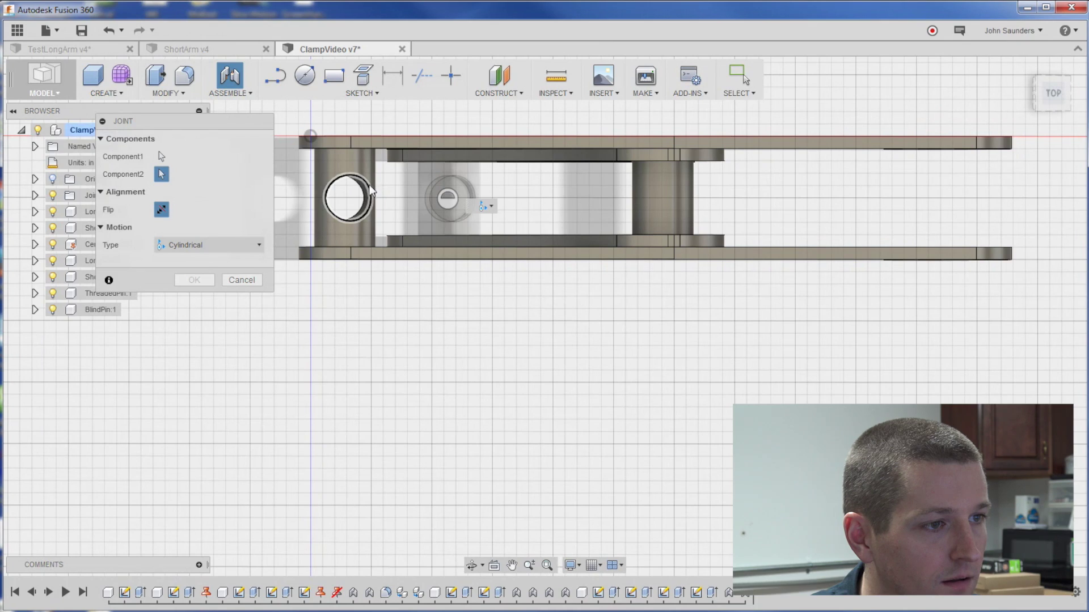
shift+middle_drag(367, 194, 346, 229)
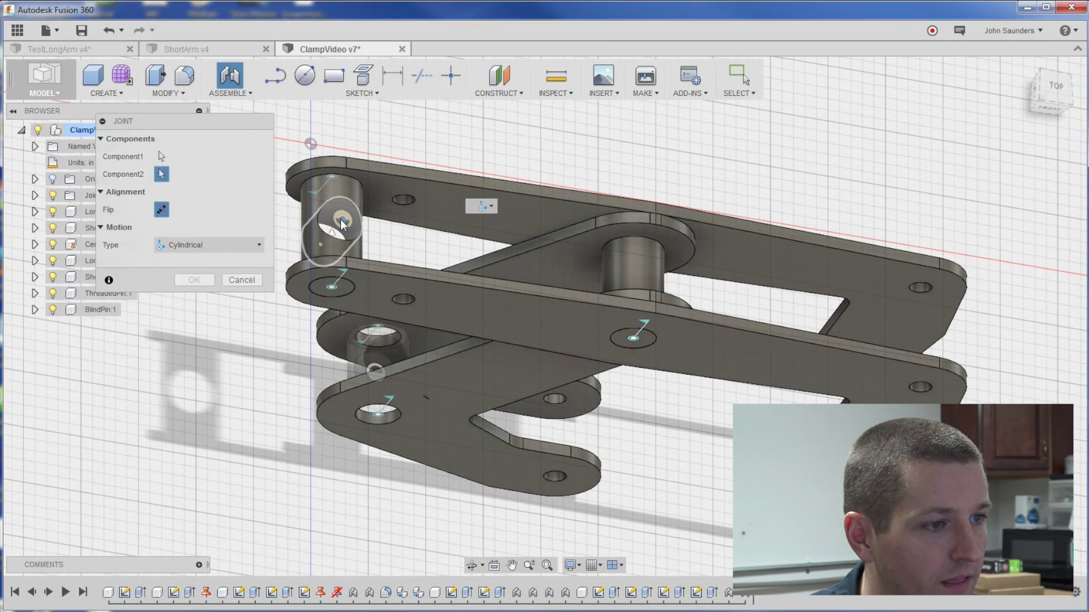
click(344, 223)
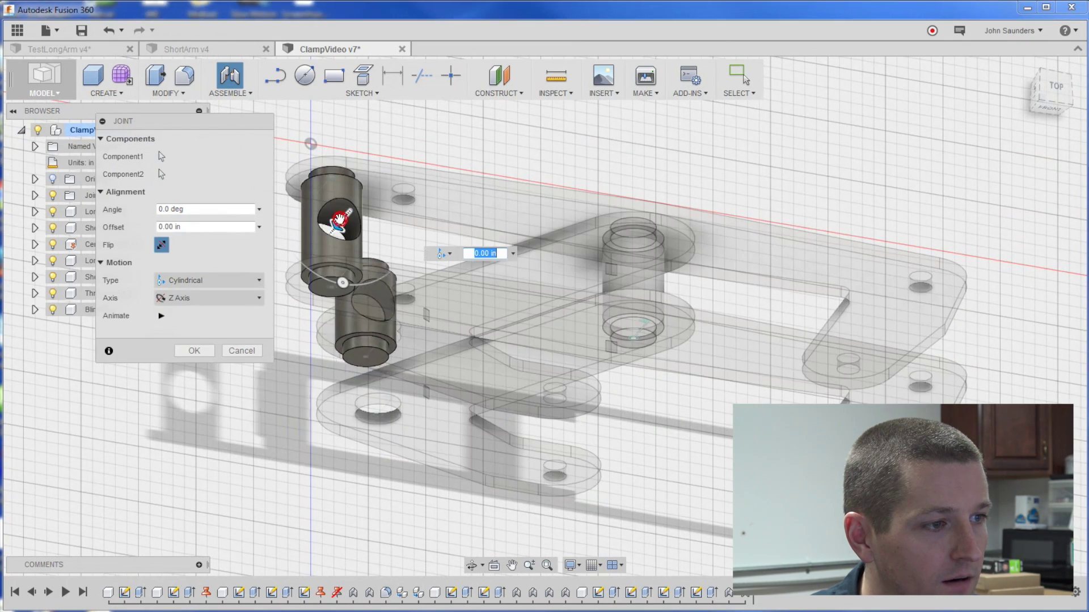
click(196, 351)
Step: Swing the clamp arms to test the joints' motion and capture the resulting position
shift+middle_drag(205, 356, 502, 454)
drag(405, 497, 350, 387)
shift+middle_drag(351, 387, 591, 366)
mouse_move(436, 432)
mouse_down()
mouse_move(490, 450)
mouse_move(407, 396)
mouse_move(436, 427)
mouse_up()
shift+middle_drag(436, 429, 842, 66)
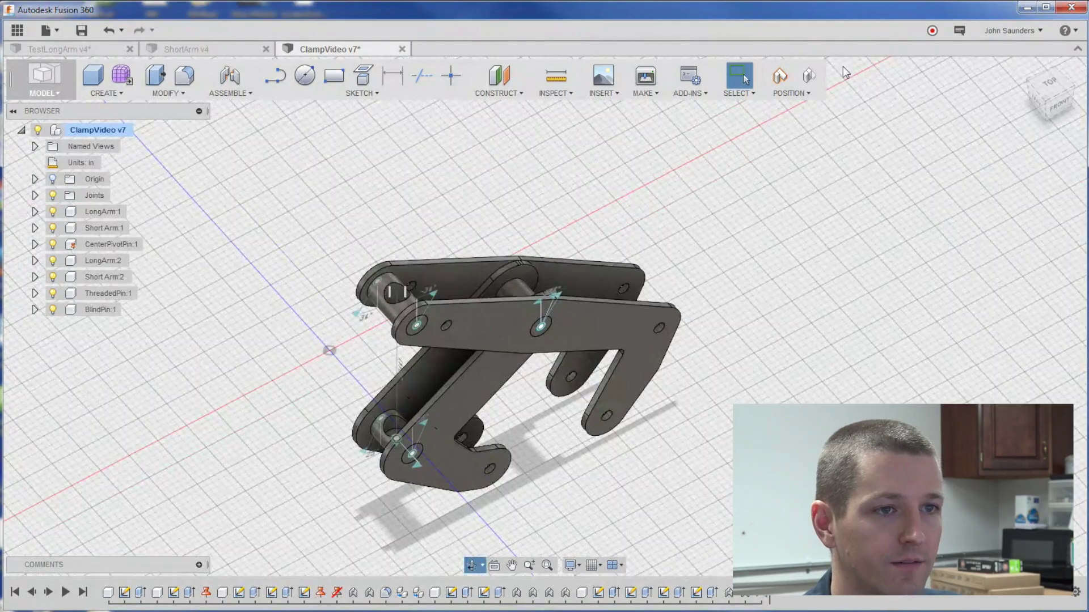
click(778, 71)
Step: Create a new component under the ClampVideo assembly and name it ThreadedRod
shift+middle_drag(578, 193, 534, 222)
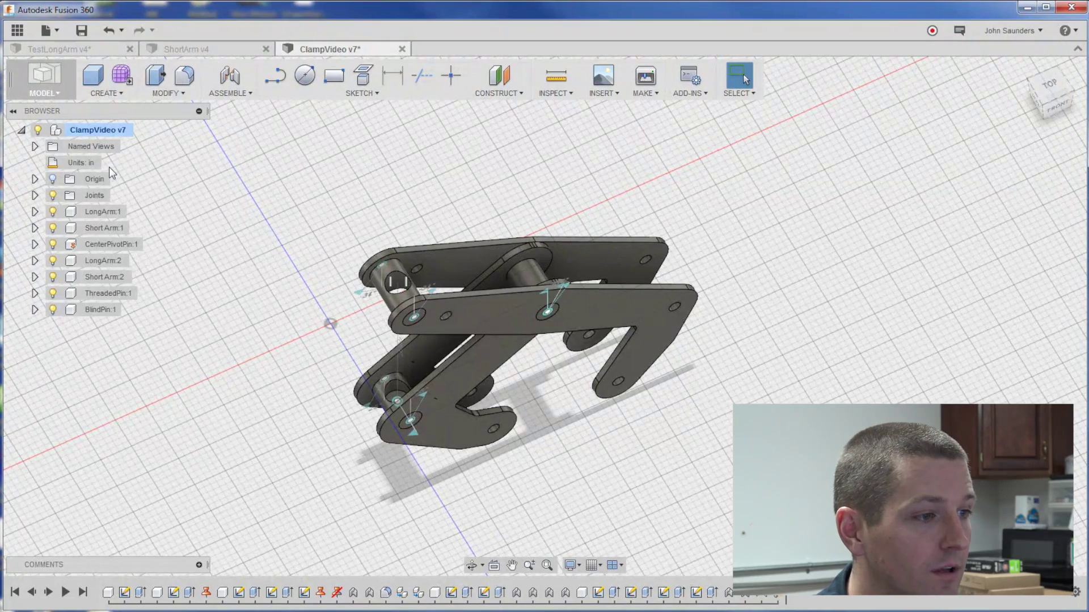
right_click(107, 129)
click(118, 144)
click(88, 321)
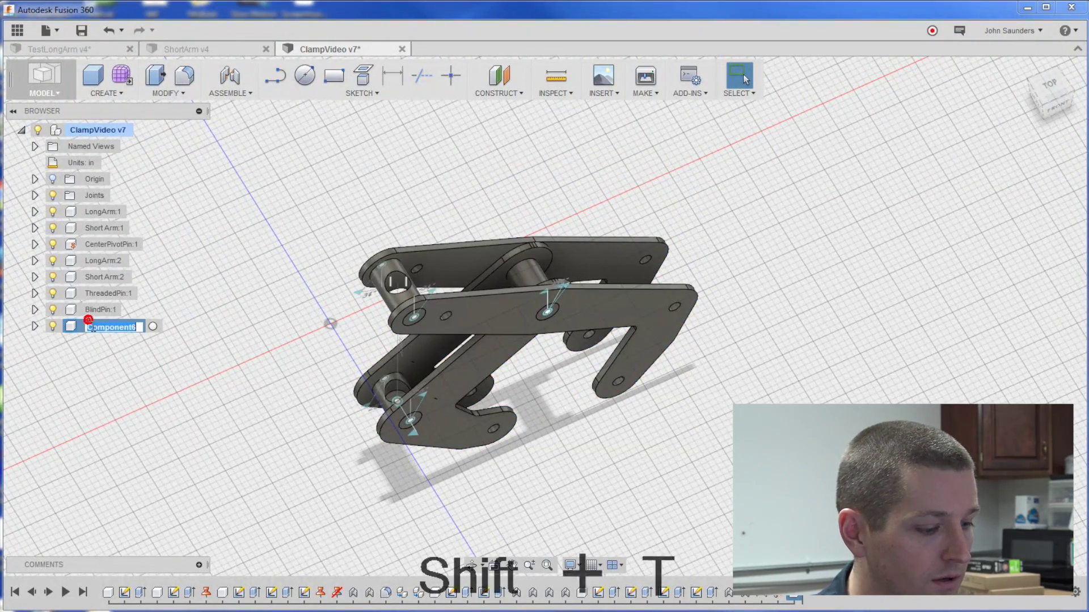
text(ThreadedRod)
key(Return)
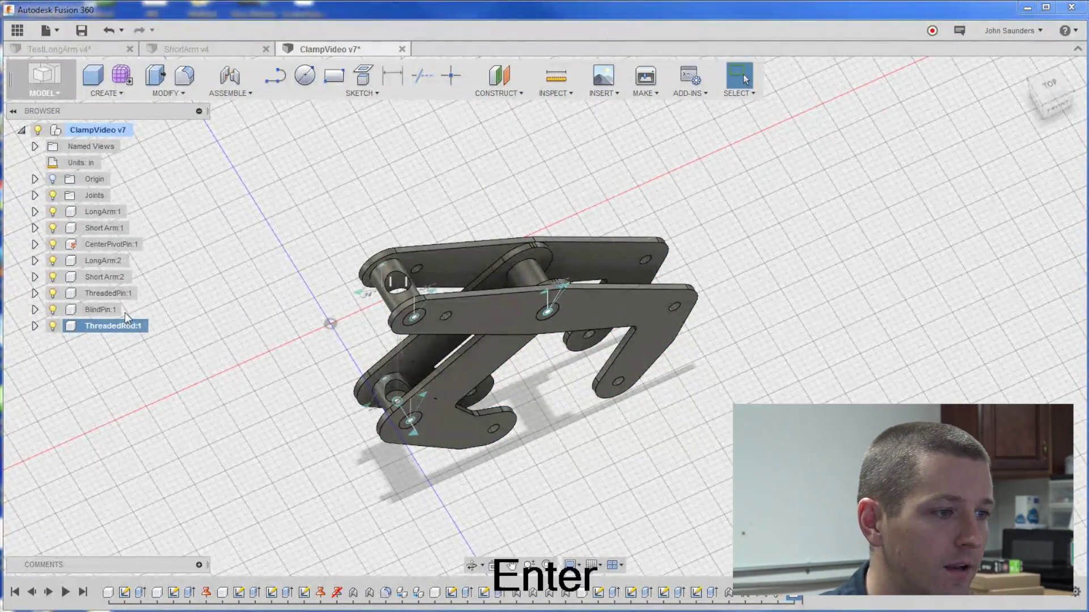
Step: Sketch a circle on the floor of BlindPin's cross hole, centred on the hole and reaching its edge
key(c)
scroll(392, 374, up, 5)
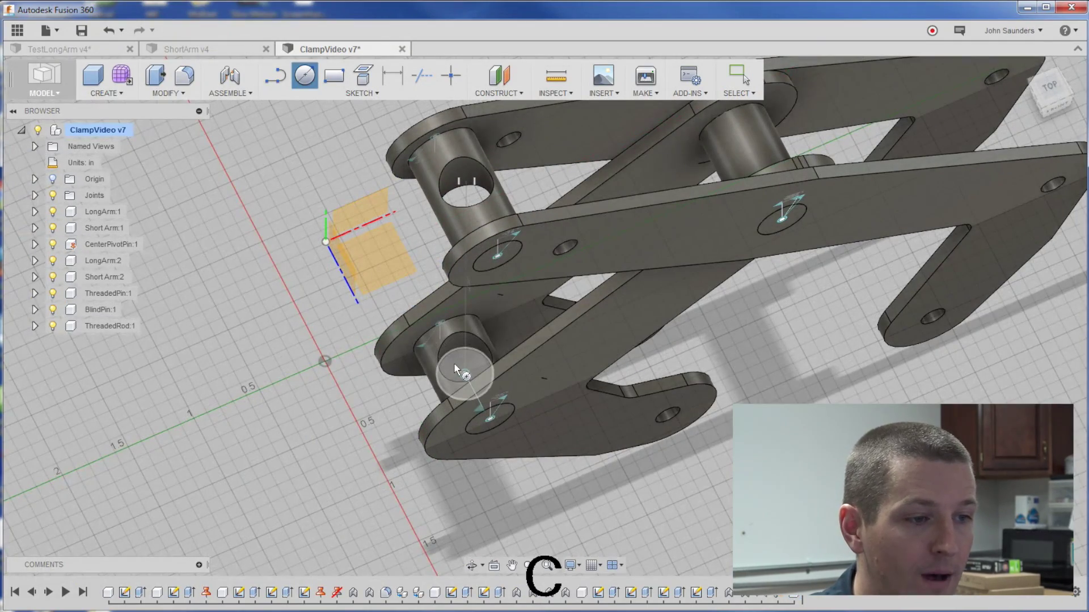
click(454, 362)
scroll(575, 343, up, 3)
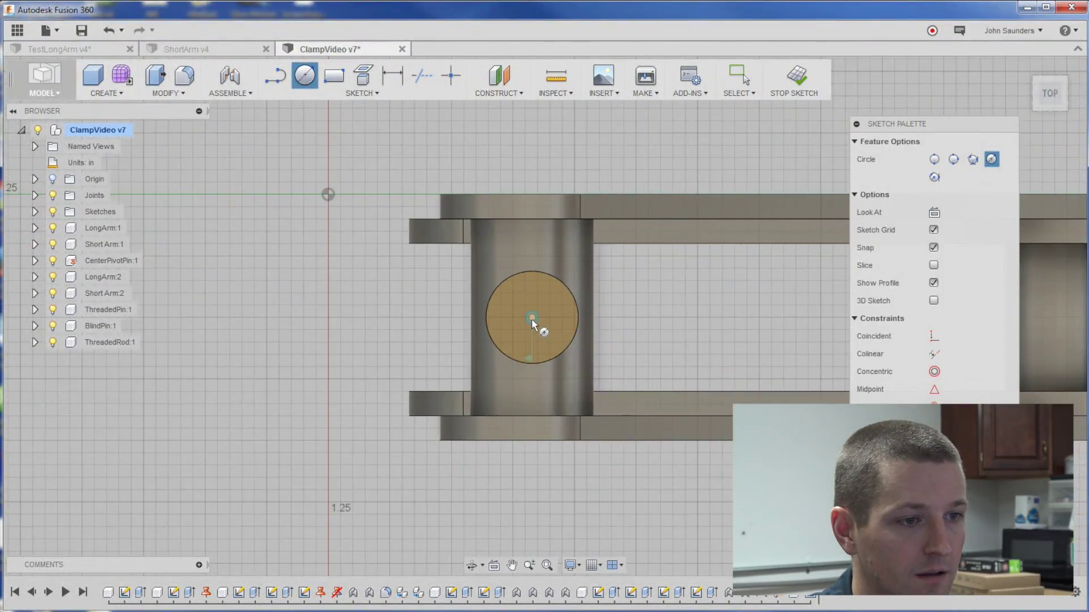
click(532, 319)
click(576, 335)
Step: Extrude the circle 4.00 in out through the threaded pin with Press Pull, using the Join operation
key(q)
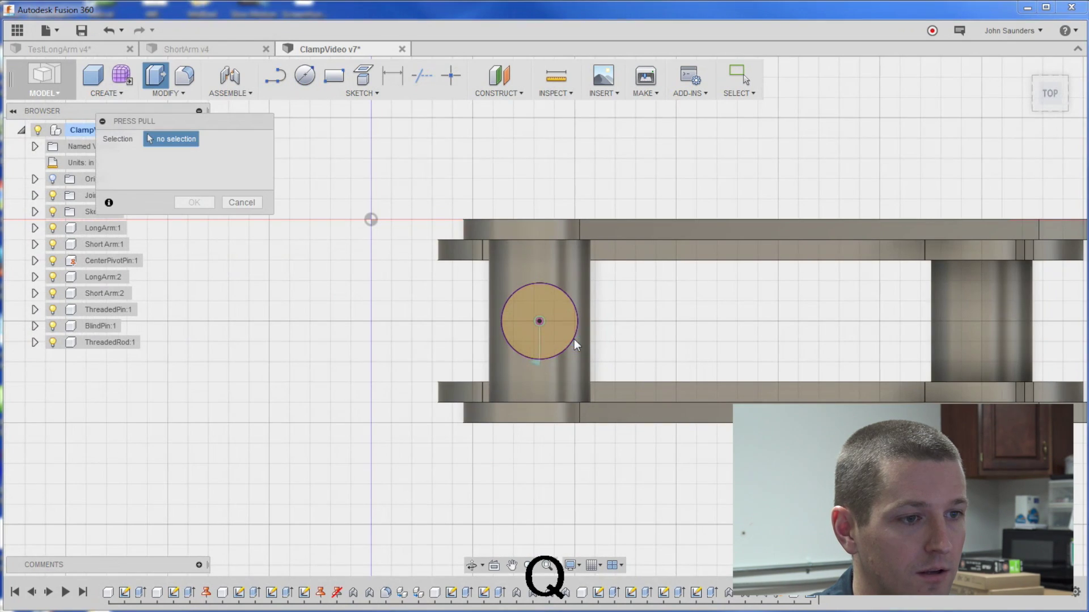
click(556, 315)
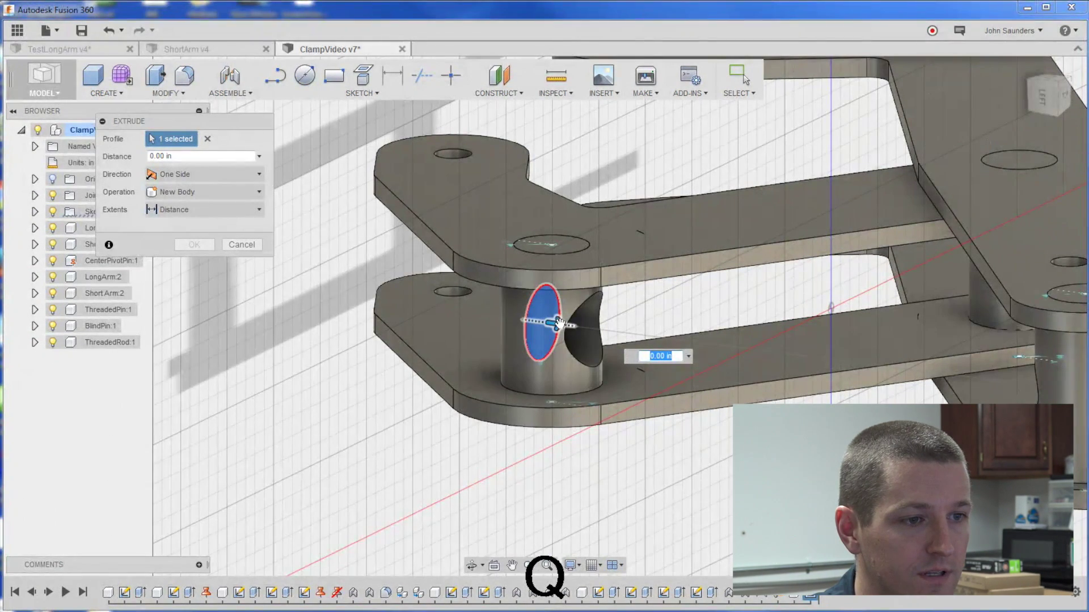
drag(708, 350, 686, 332)
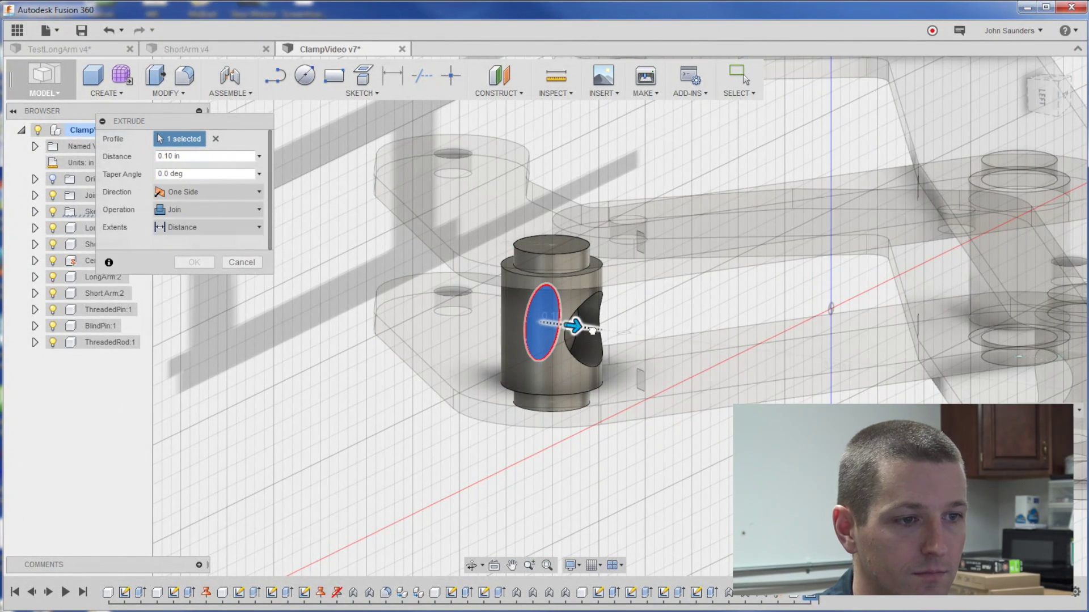
drag(591, 330, 655, 334)
scroll(656, 334, down, 3)
scroll(709, 354, down, 2)
drag(707, 357, 845, 374)
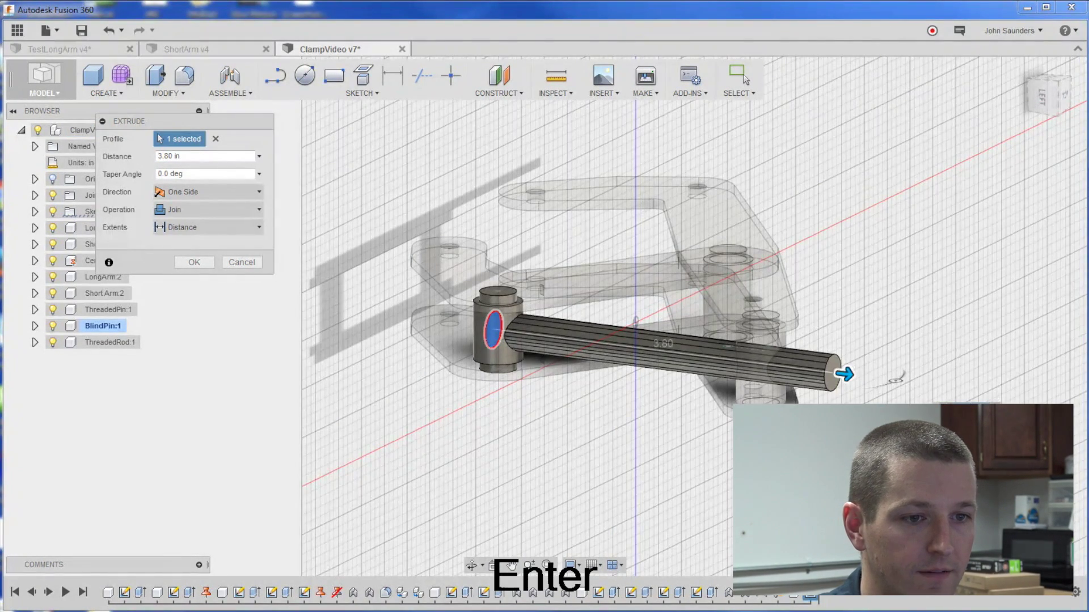
key(Return)
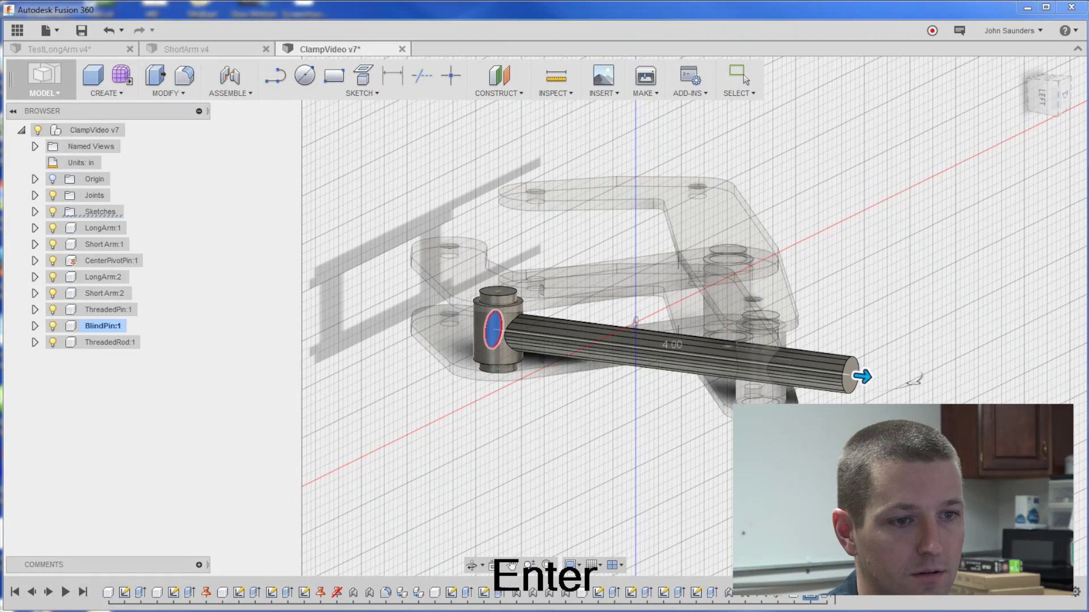
shift+middle_drag(977, 369, 361, 347)
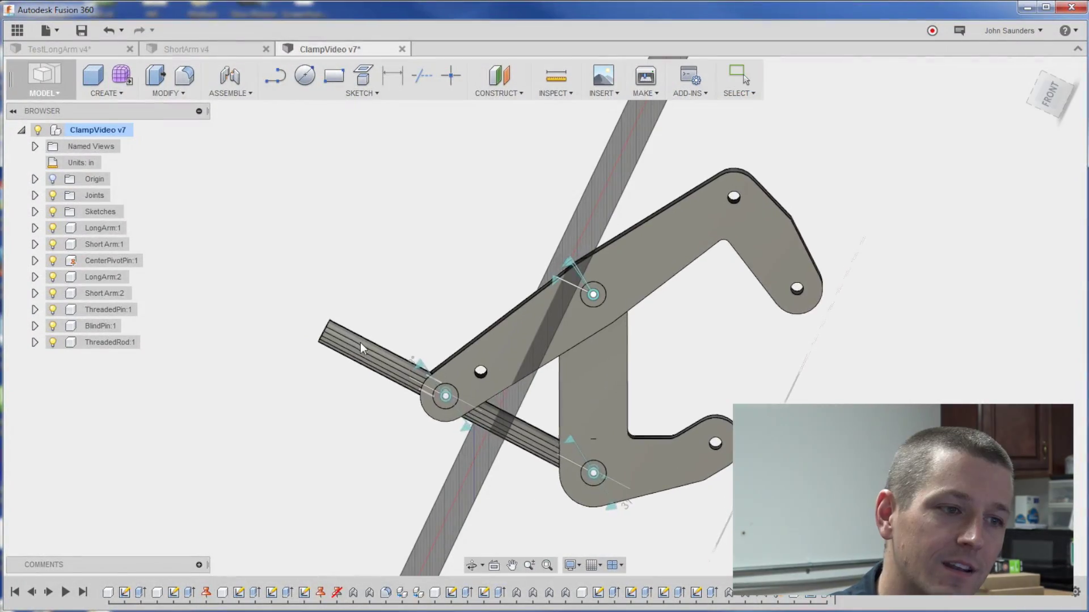
Step: Swing the clamp arms by the threaded rod to test how the assembly moves
drag(361, 342, 372, 296)
shift+middle_drag(582, 331, 556, 304)
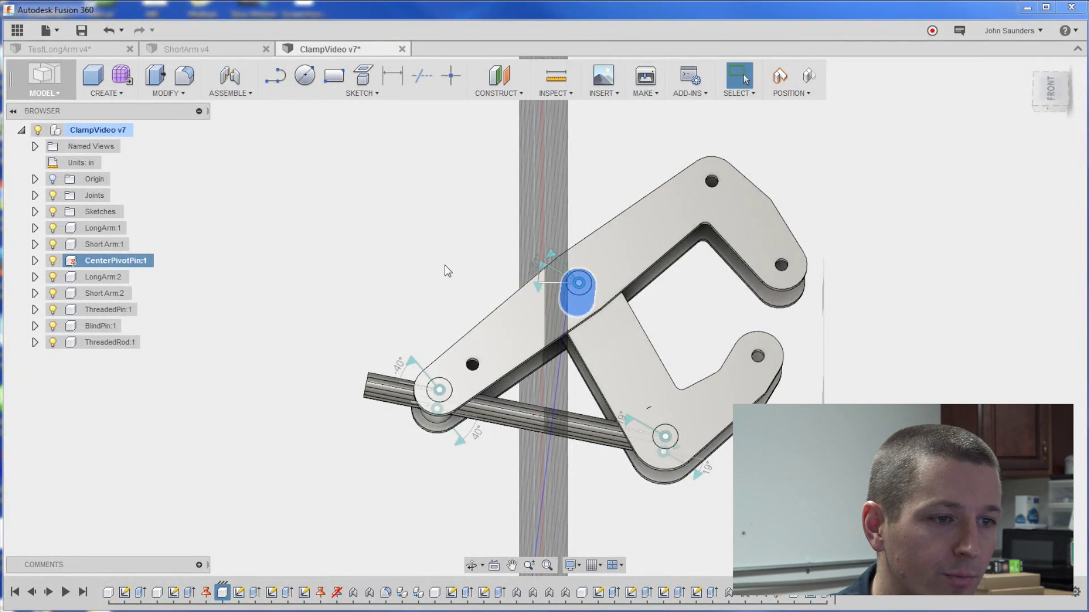
shift+middle_drag(444, 266, 252, 253)
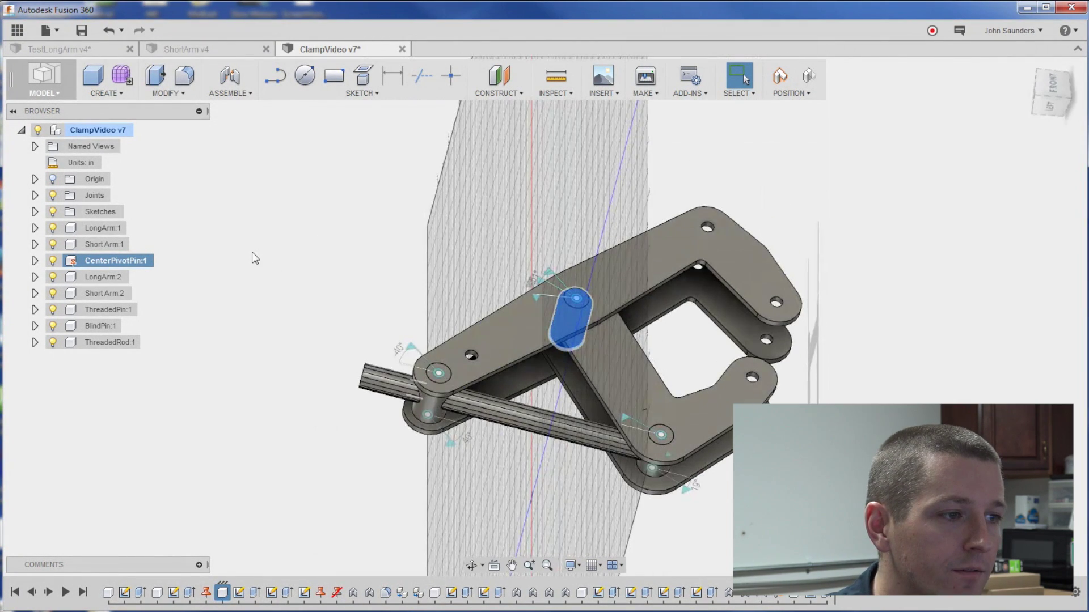
Step: Ground the LongArm:1 component in the clamp assembly
click(106, 228)
right_click(105, 229)
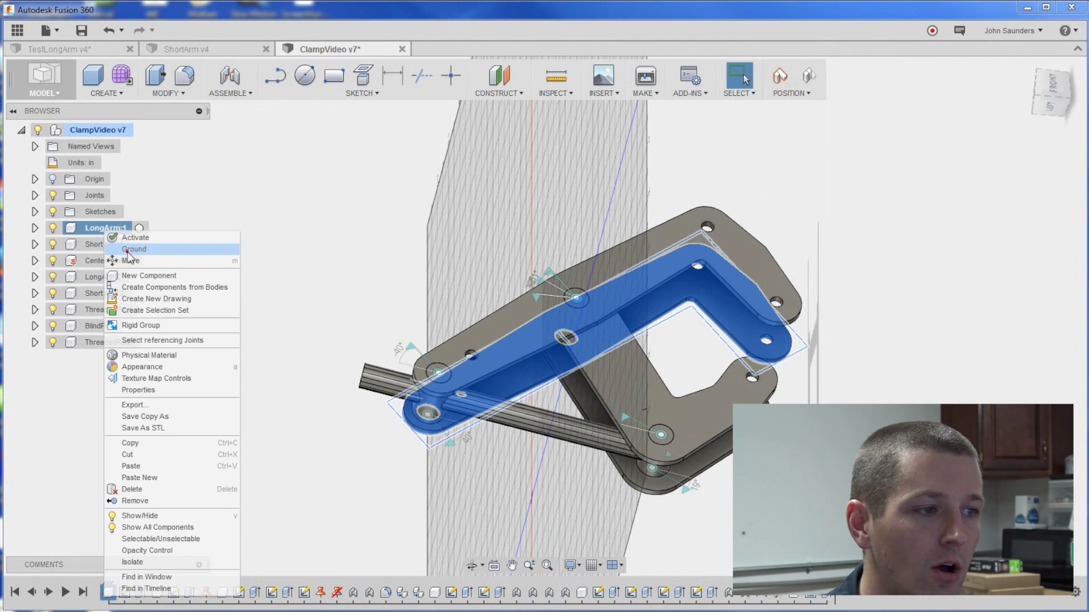
click(128, 250)
click(632, 346)
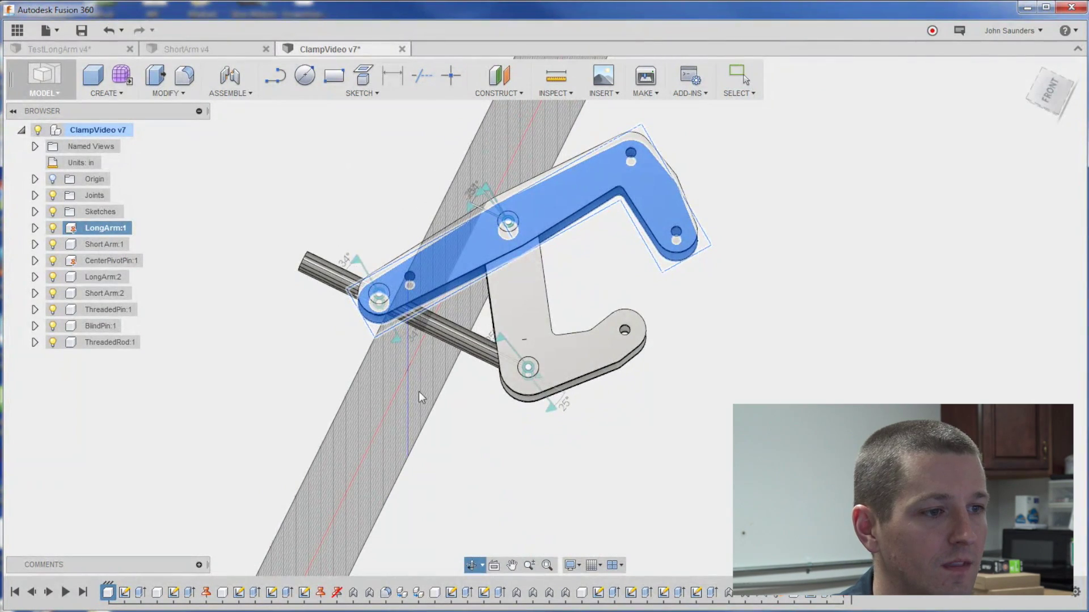
key(Escape)
scroll(369, 187, up, 3)
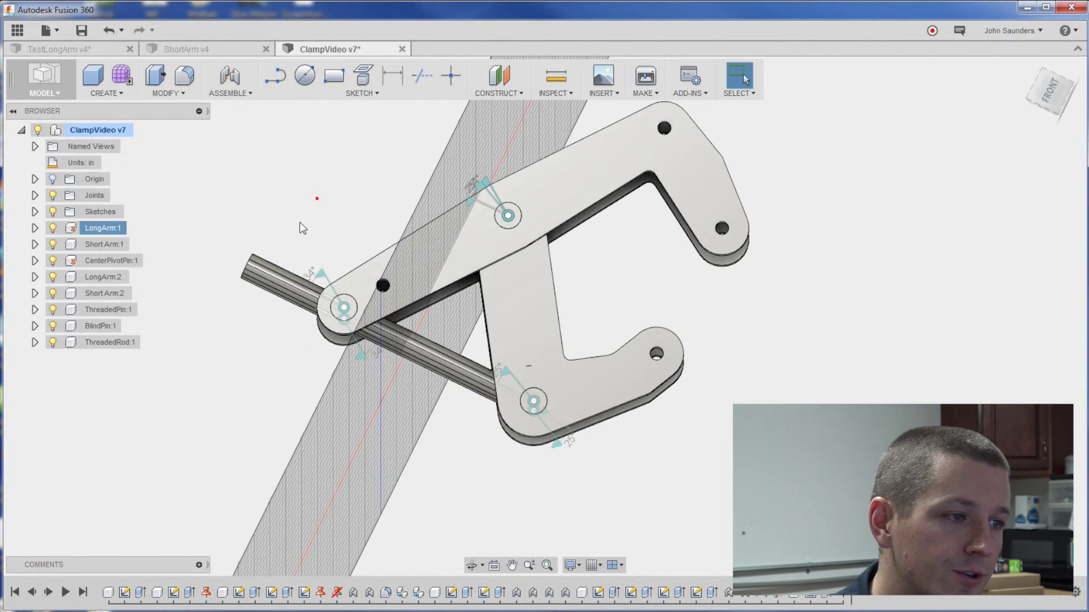
Step: Move the threaded rod back and forth to check the clamp's motion with LongArm:1 grounded
drag(264, 274, 227, 244)
shift+middle_drag(385, 227, 601, 391)
drag(372, 241, 382, 278)
shift+middle_drag(635, 244, 434, 256)
Step: Create a new component under the ClampVideo assembly, name it Block, and make it the active component
right_click(116, 130)
click(150, 134)
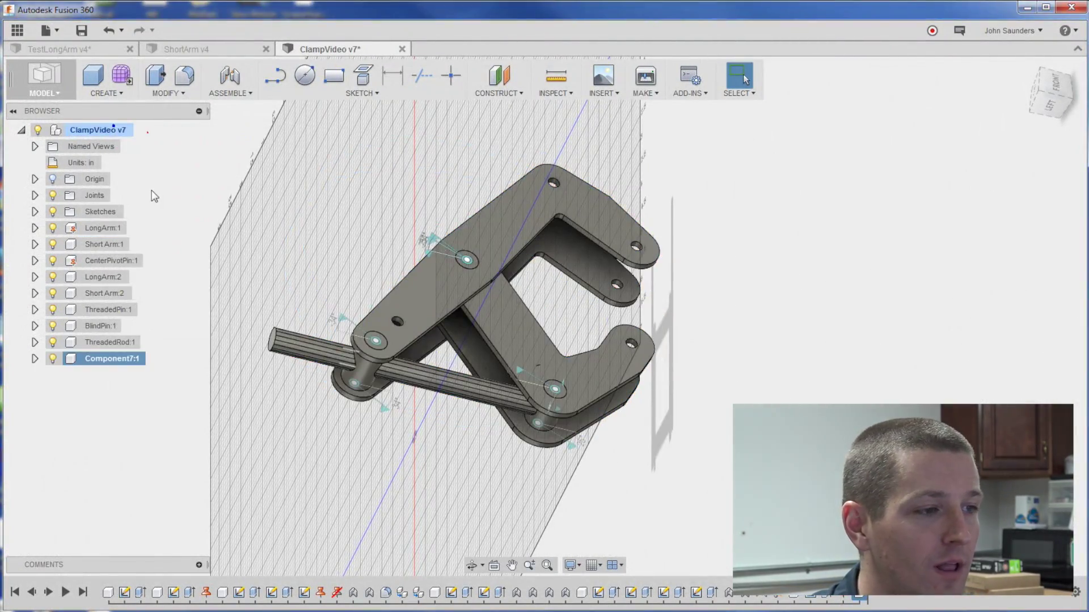
click(107, 362)
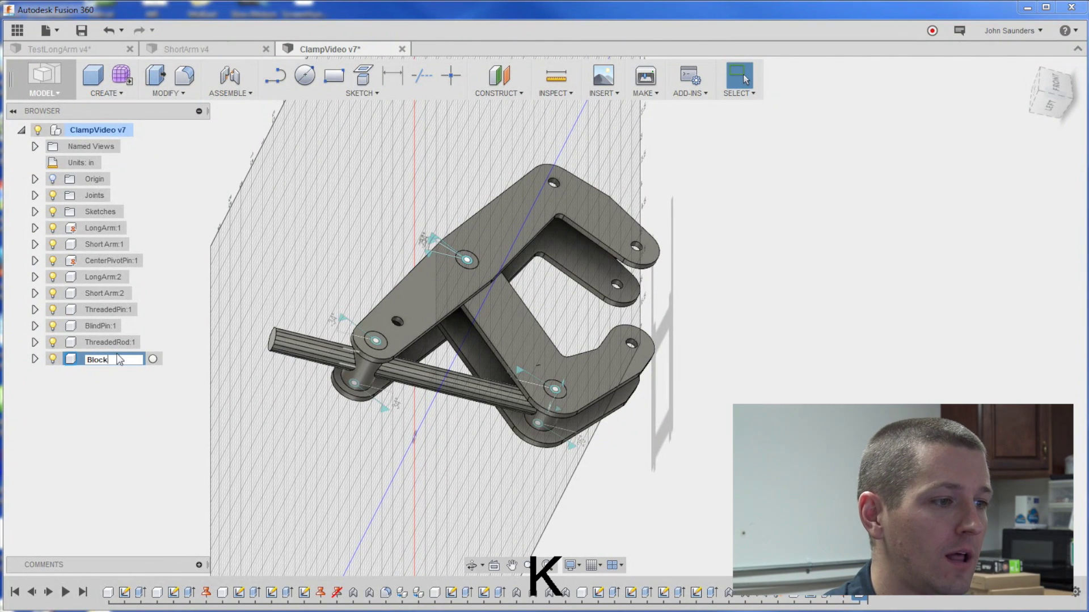
key(c)
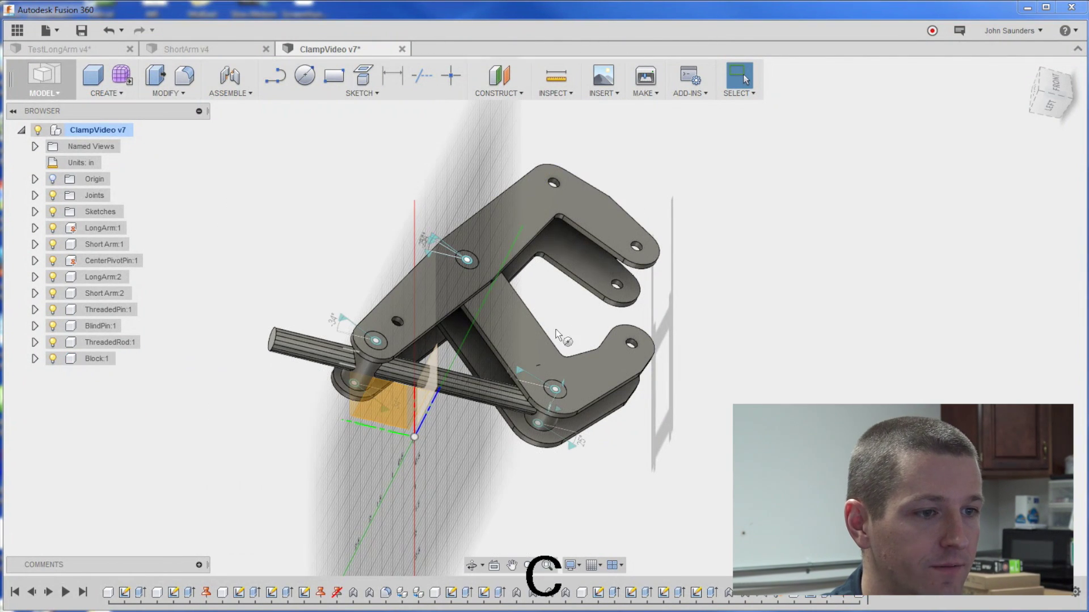
click(124, 359)
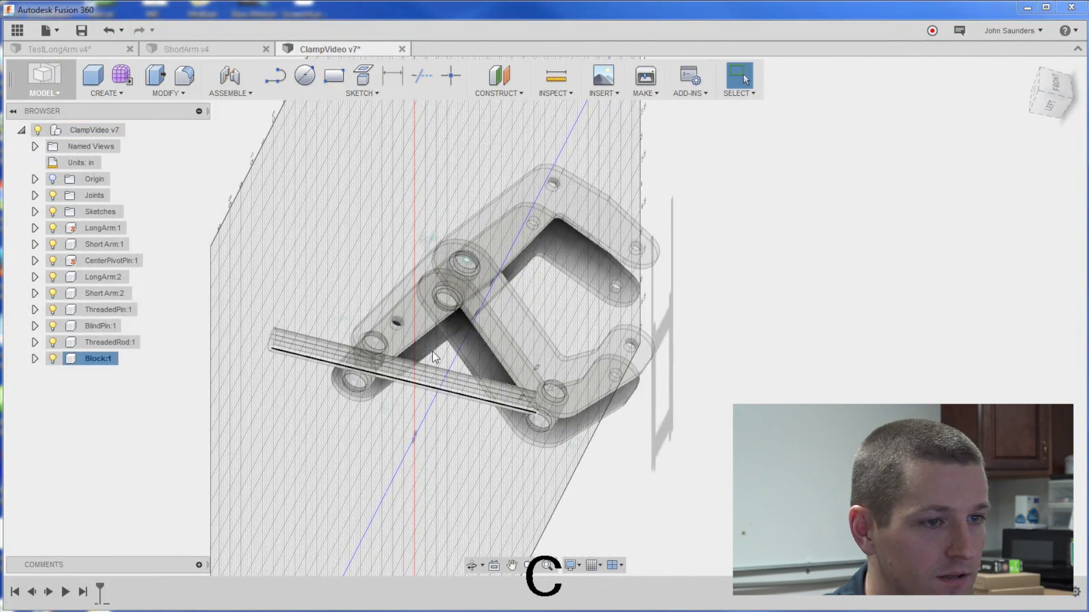
Step: Sketch a 1 in by 1 in center rectangle on the long arm's face, centred on the hole at the jaw tip
click(590, 270)
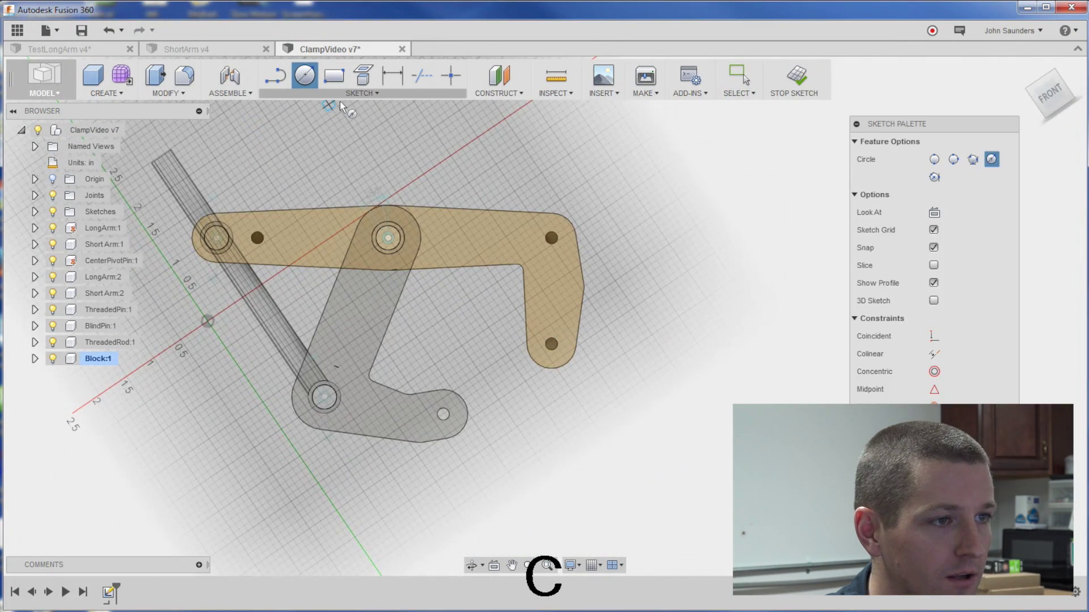
click(370, 94)
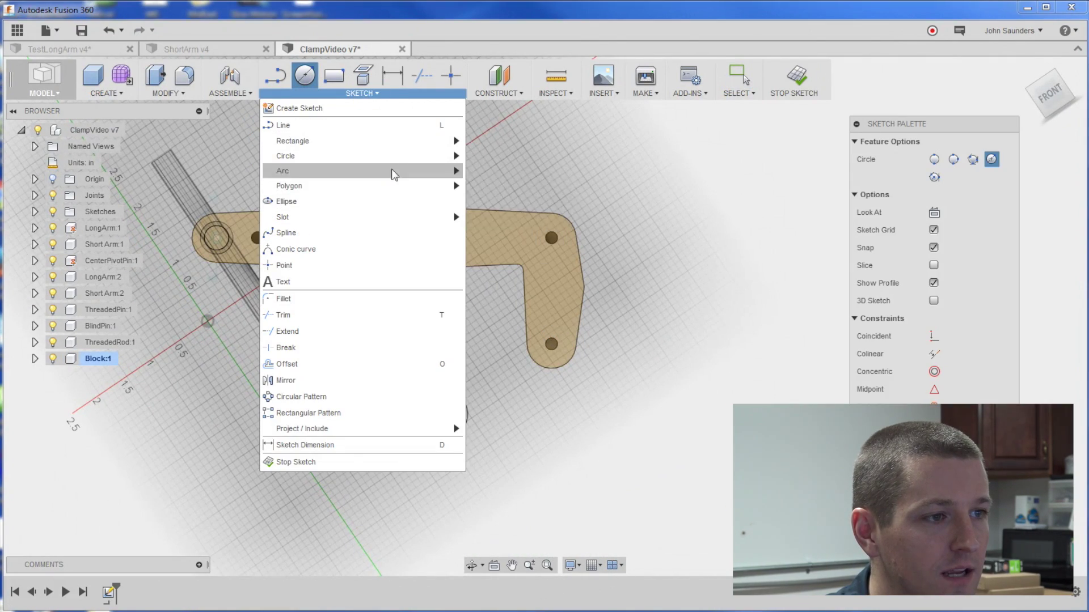
click(496, 177)
scroll(523, 304, up, 3)
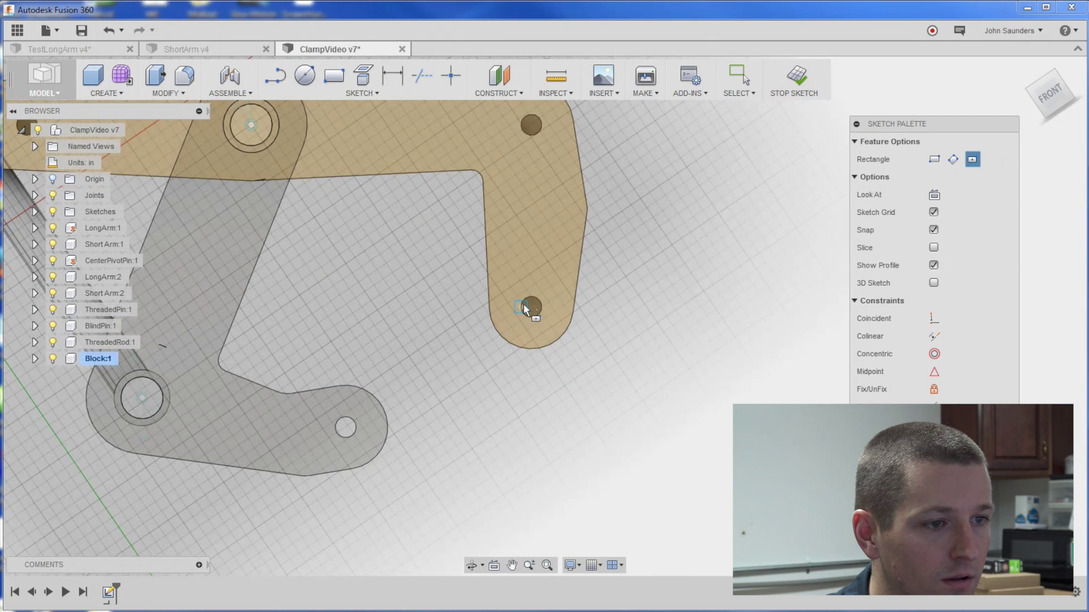
click(531, 307)
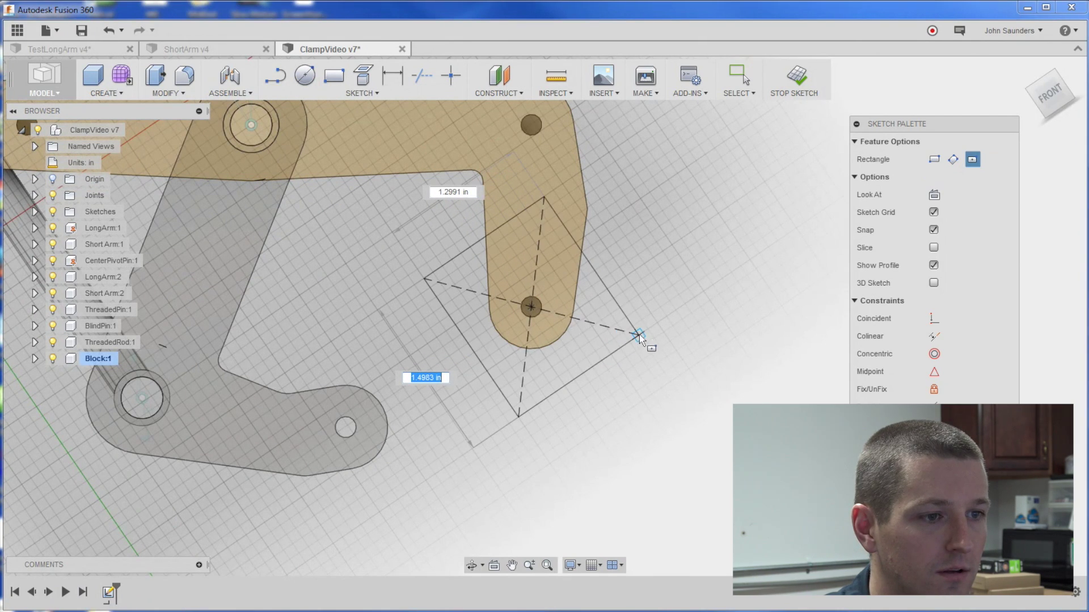
key(Return)
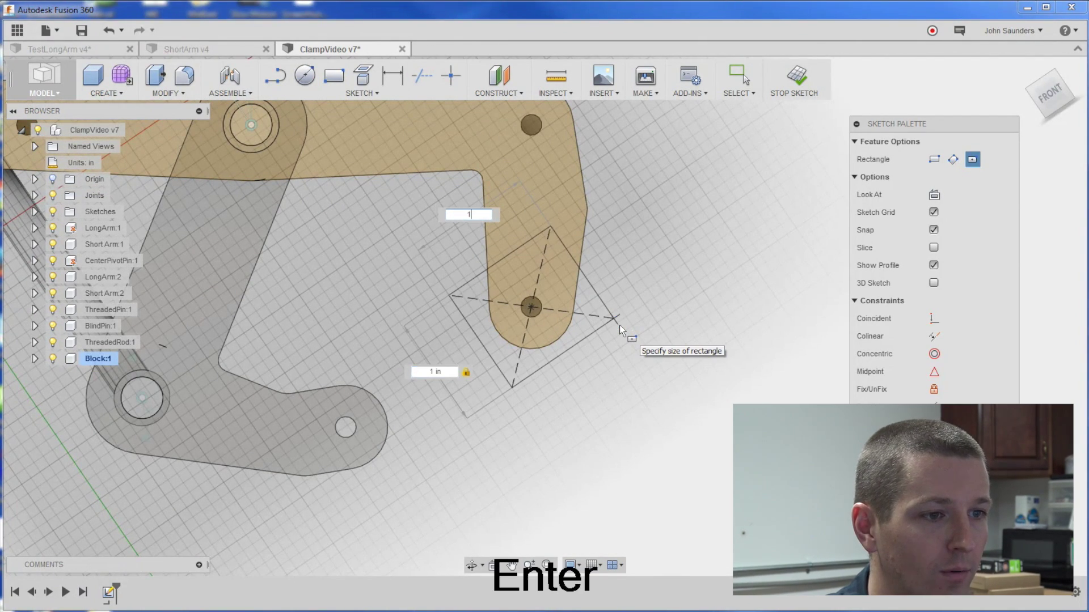
Step: Extrude the square's profiles with Press Pull into a block spanning the gap towards the opposite long arm
key(q)
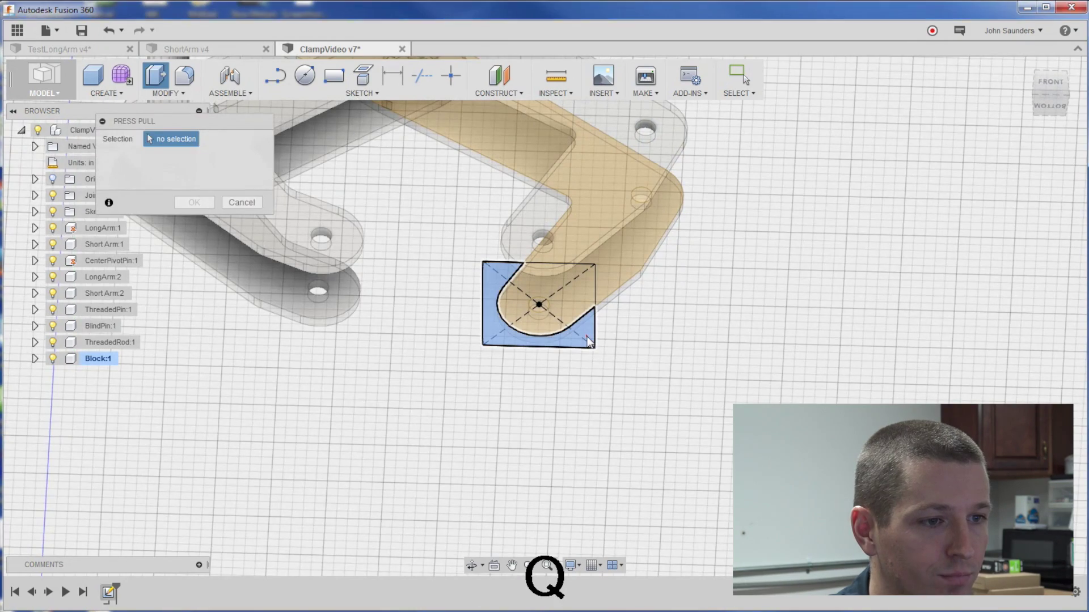
click(587, 335)
scroll(588, 312, up, 1)
click(578, 295)
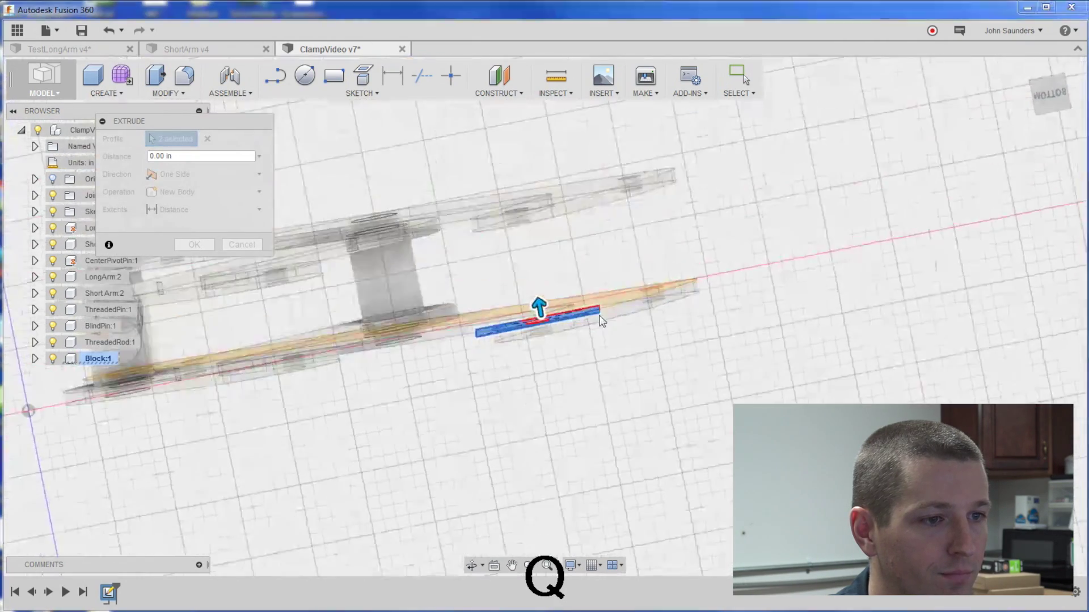
drag(539, 307, 521, 204)
click(195, 262)
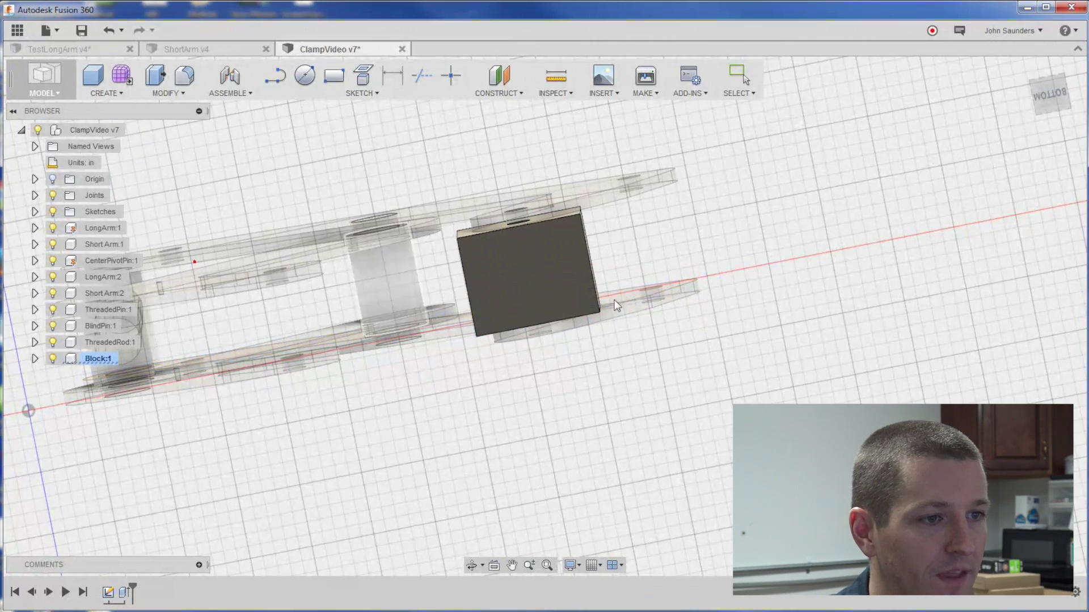
Step: Add a Revolute as-built joint between the block and the long arm, positioned at the arm's jaw-tip hole
click(229, 92)
click(240, 124)
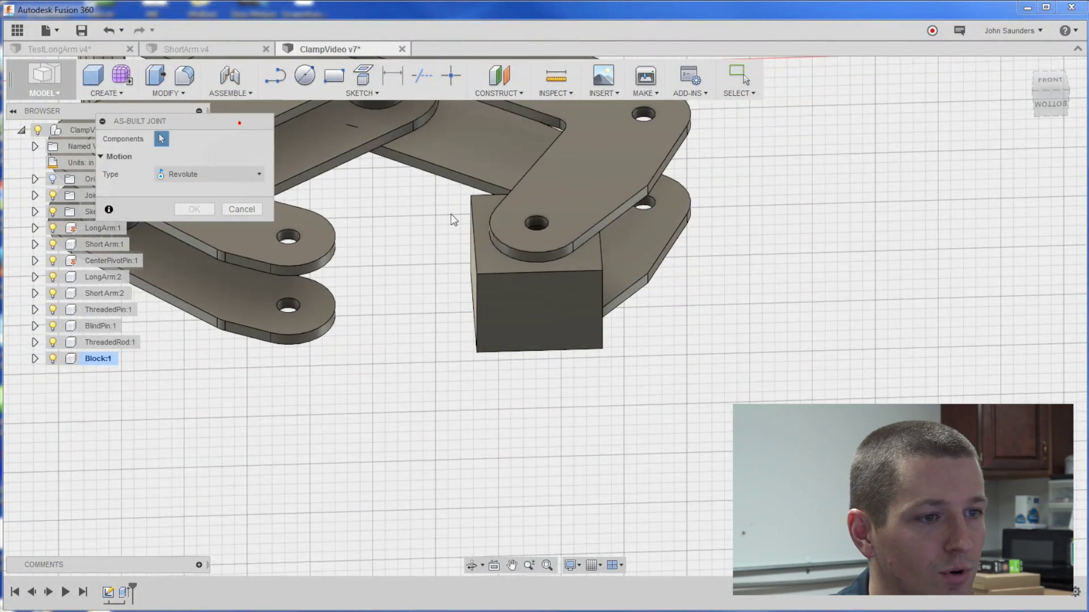
shift+middle_drag(518, 295, 499, 351)
click(499, 347)
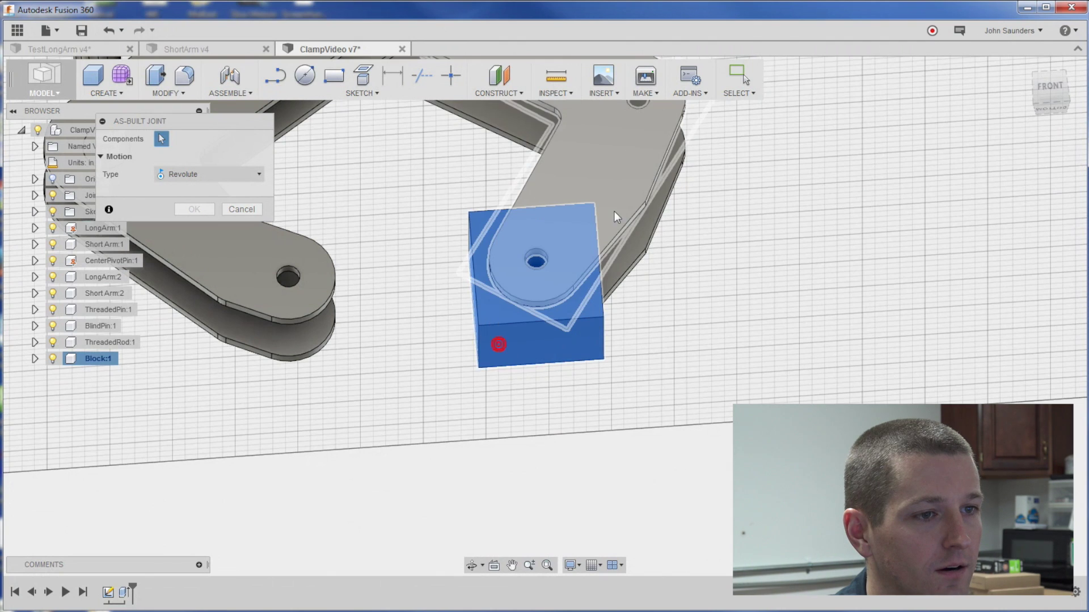
click(627, 171)
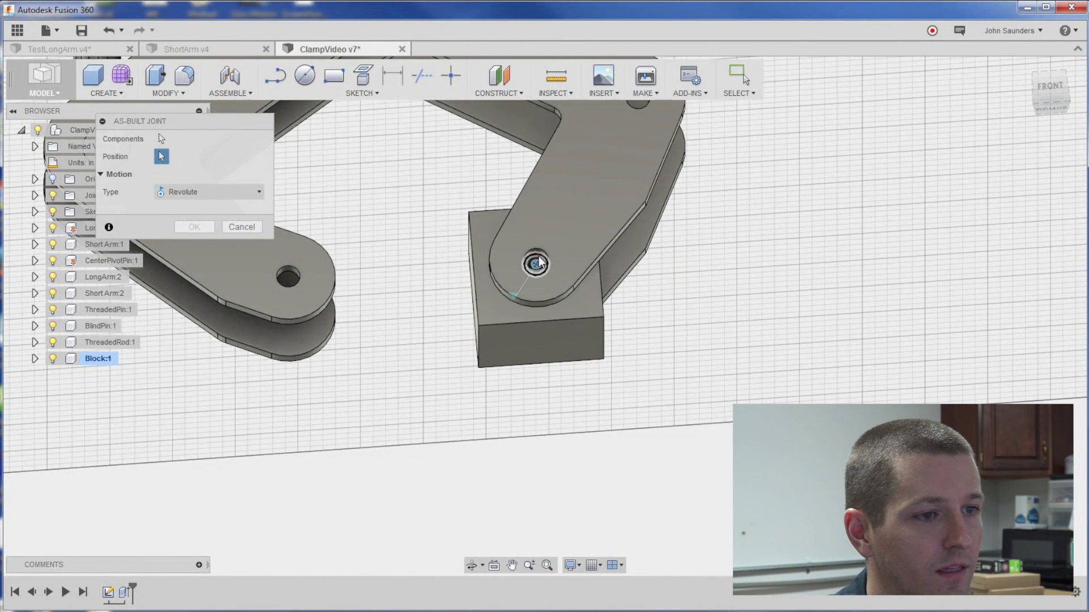
click(538, 259)
click(170, 258)
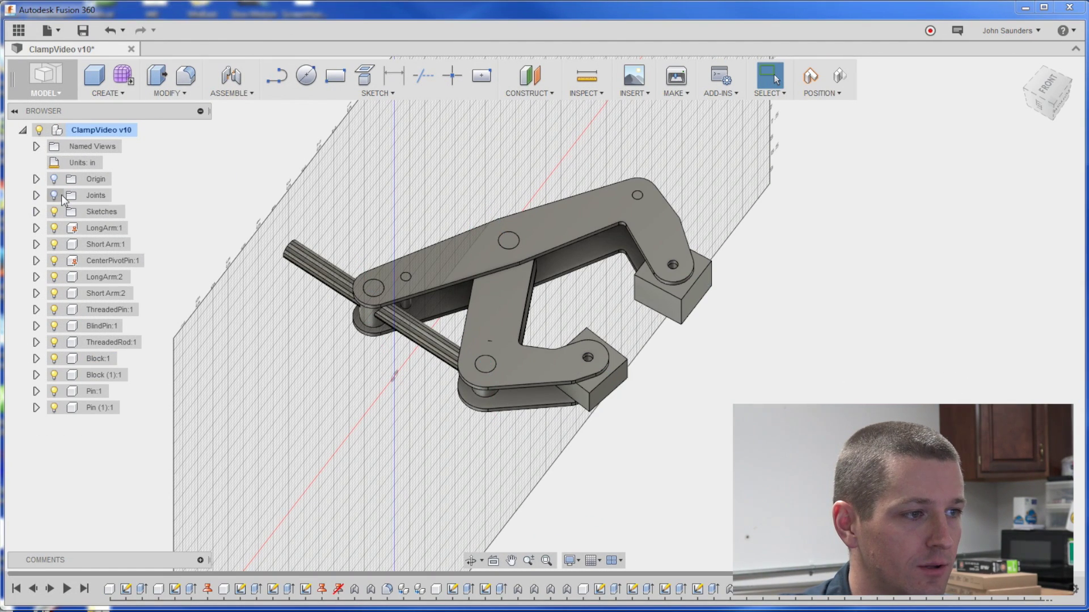
Step: Move the threaded rod to test the motion of the clamp with both blocks and pins in place
drag(301, 271, 334, 259)
shift+middle_drag(365, 213, 389, 166)
key(c)
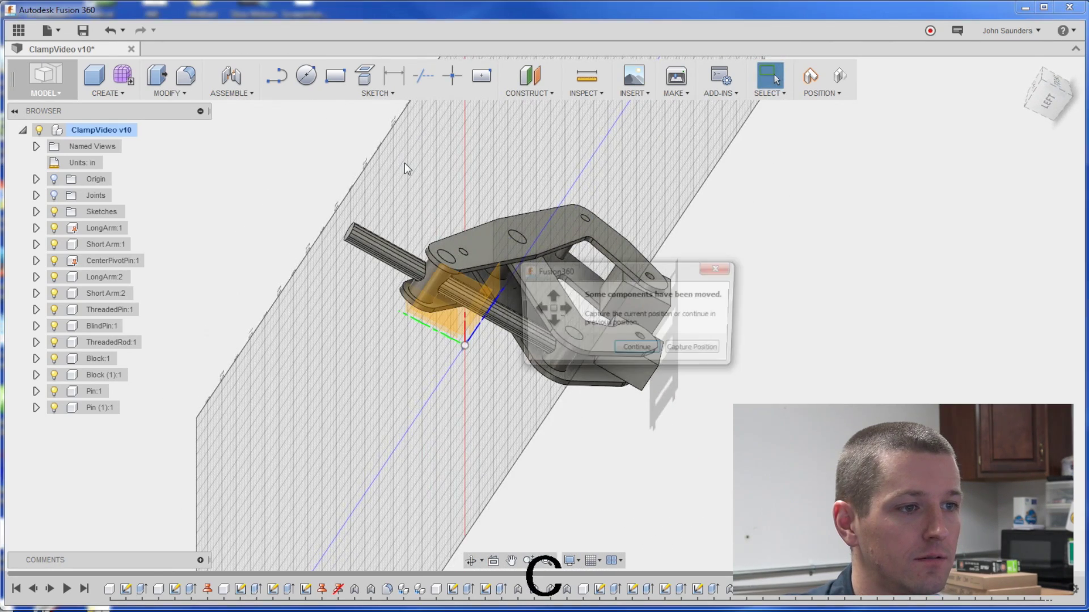
key(Escape)
Step: Create a new component under the ClampVideo assembly and name it Cap
right_click(124, 136)
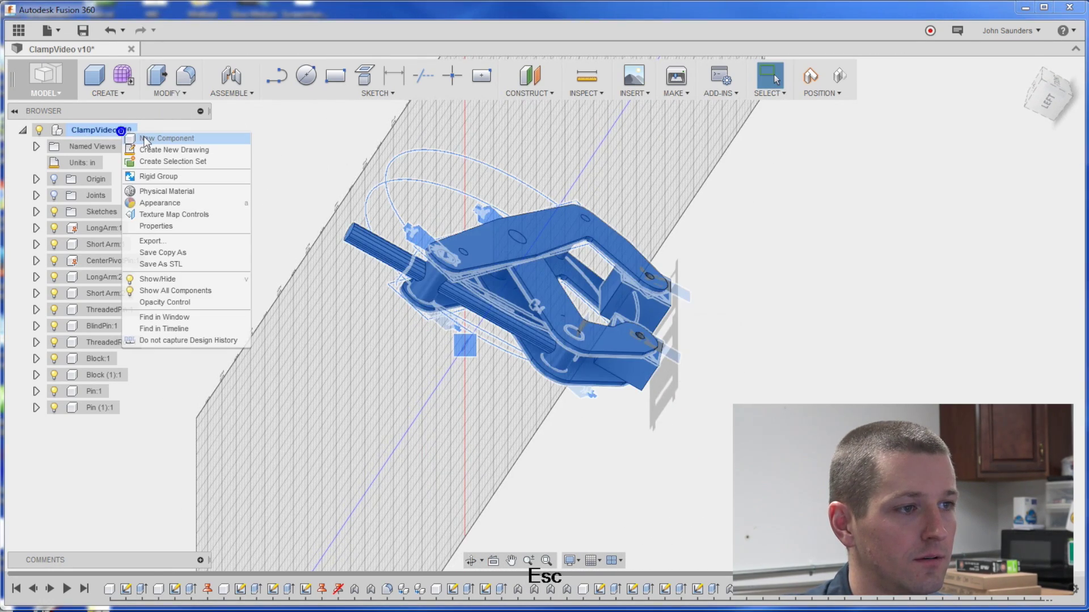
click(145, 139)
double_click(108, 425)
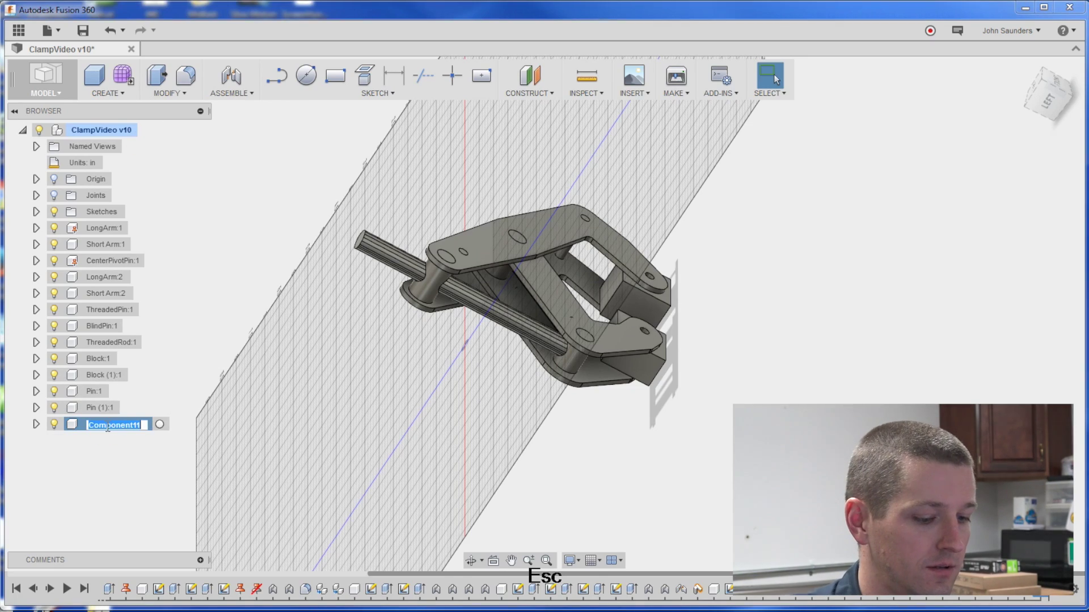
Step: Sketch a 0.5 in diameter circle on the free end face of the threaded rod, centred on the rod
key(c)
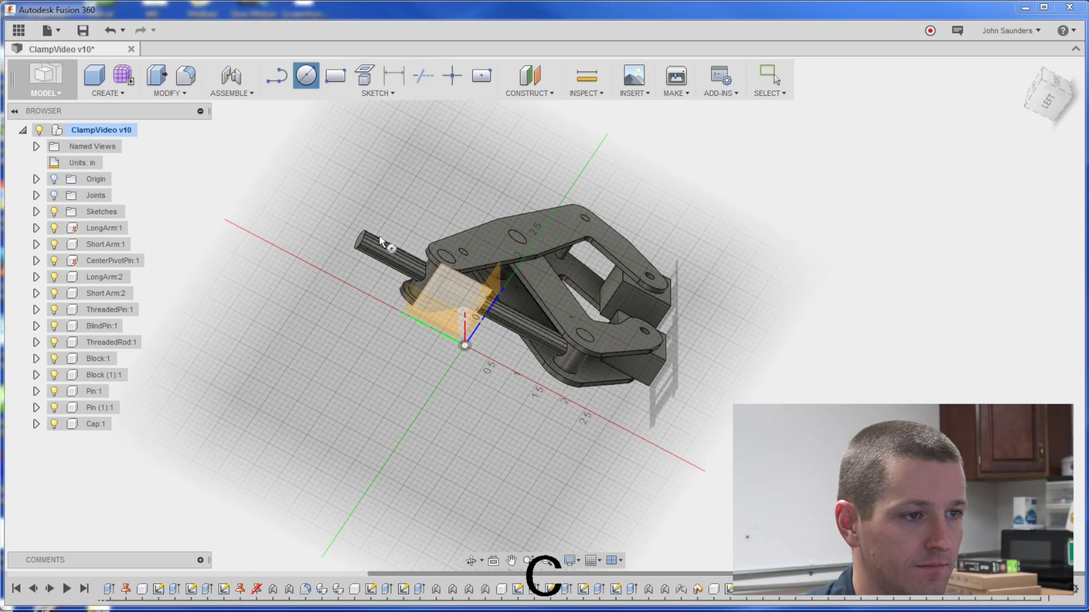
scroll(381, 235, up, 3)
shift+middle_drag(428, 222, 498, 398)
click(498, 399)
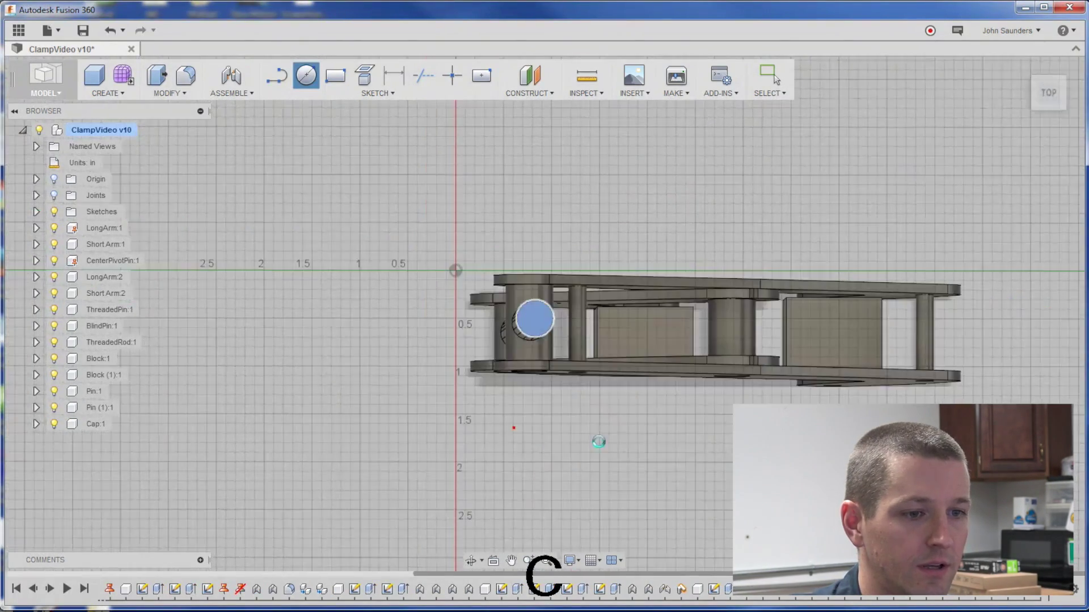
text(.5)
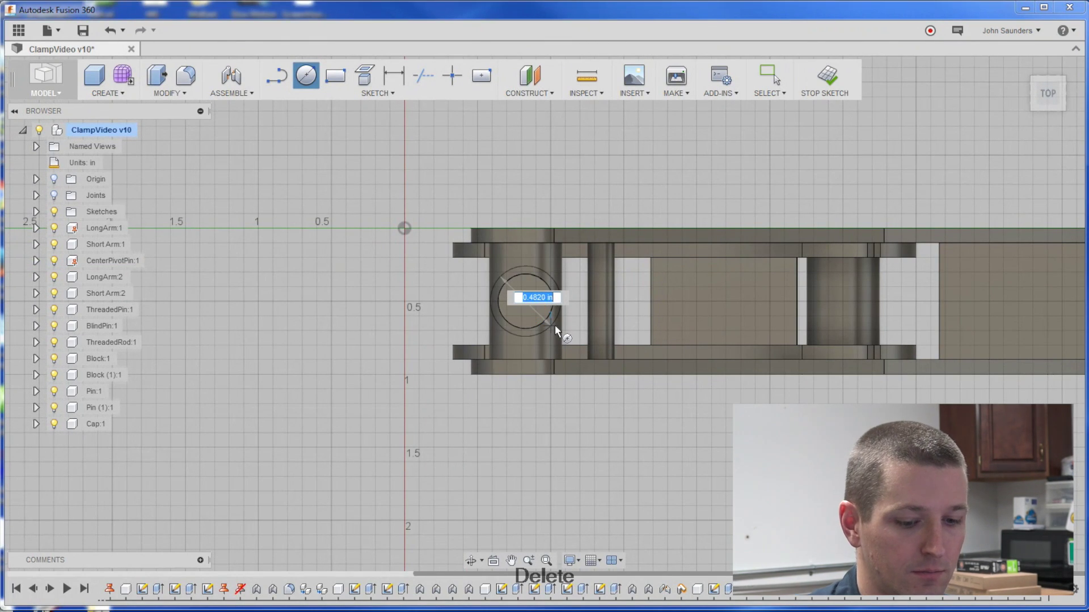
key(Return)
Step: Extrude the circle 0.50 in outward from the rod's end with Press Pull, using the Join operation
key(q)
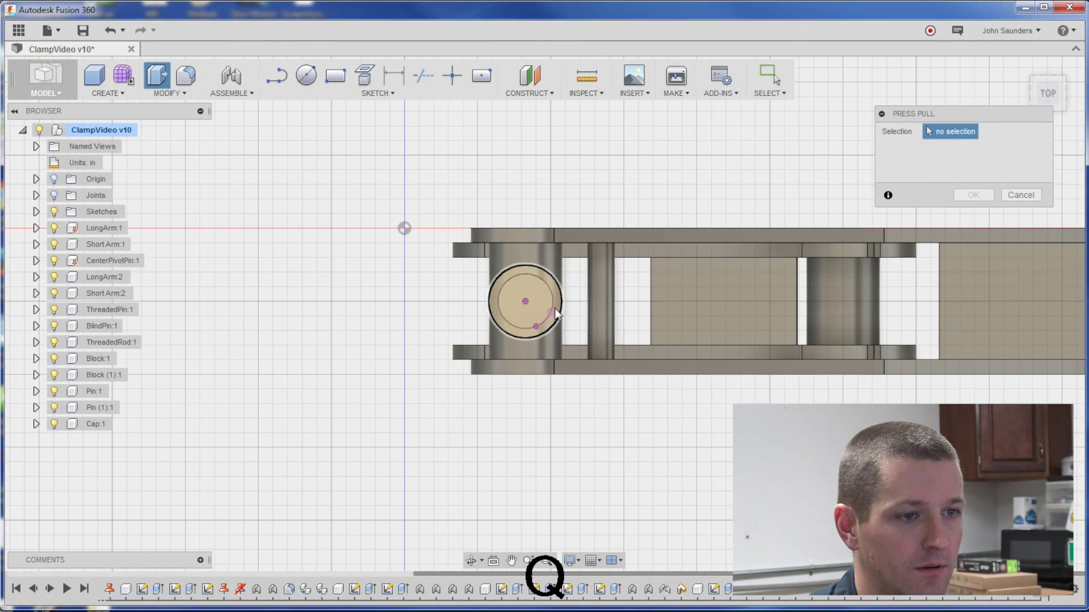
click(544, 307)
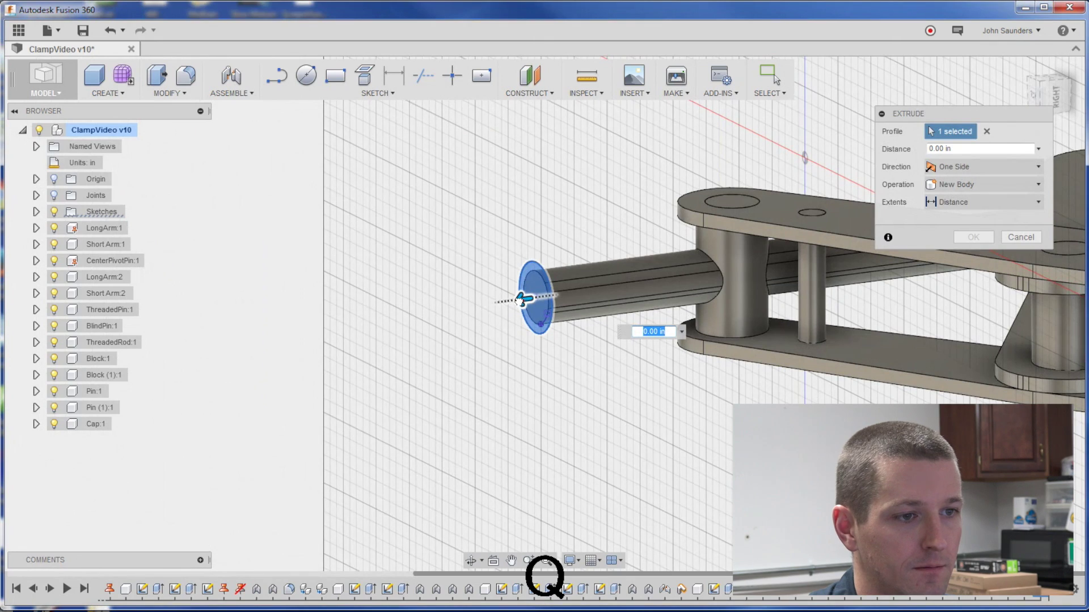
drag(522, 301, 458, 306)
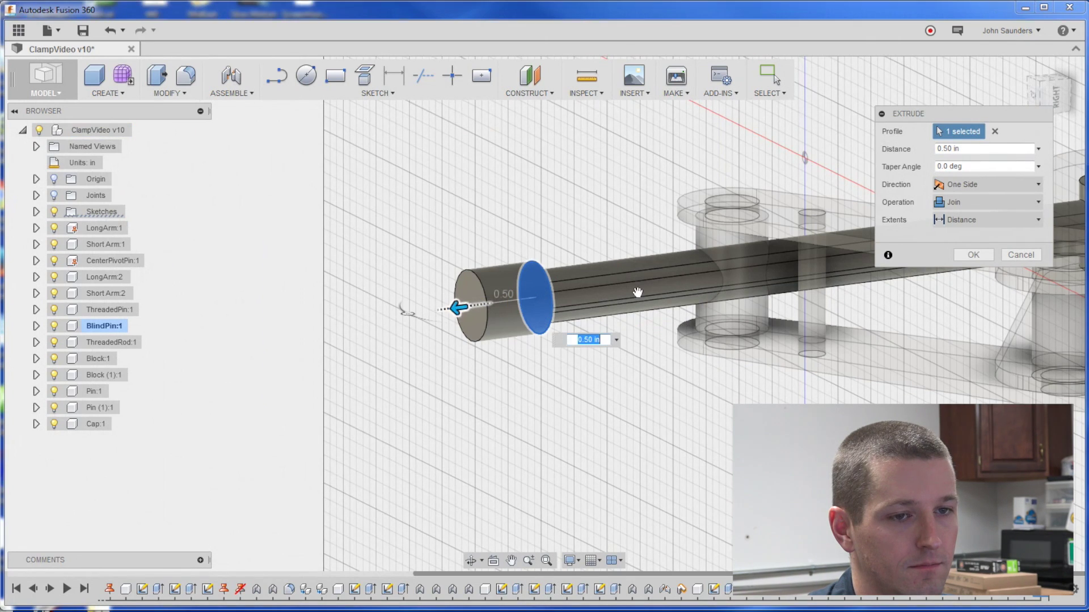
click(973, 254)
Step: Start a sketch on the right-facing origin plane and draw a 0.5 in horizontal line across the outer end of the cap
shift+middle_drag(565, 220, 543, 224)
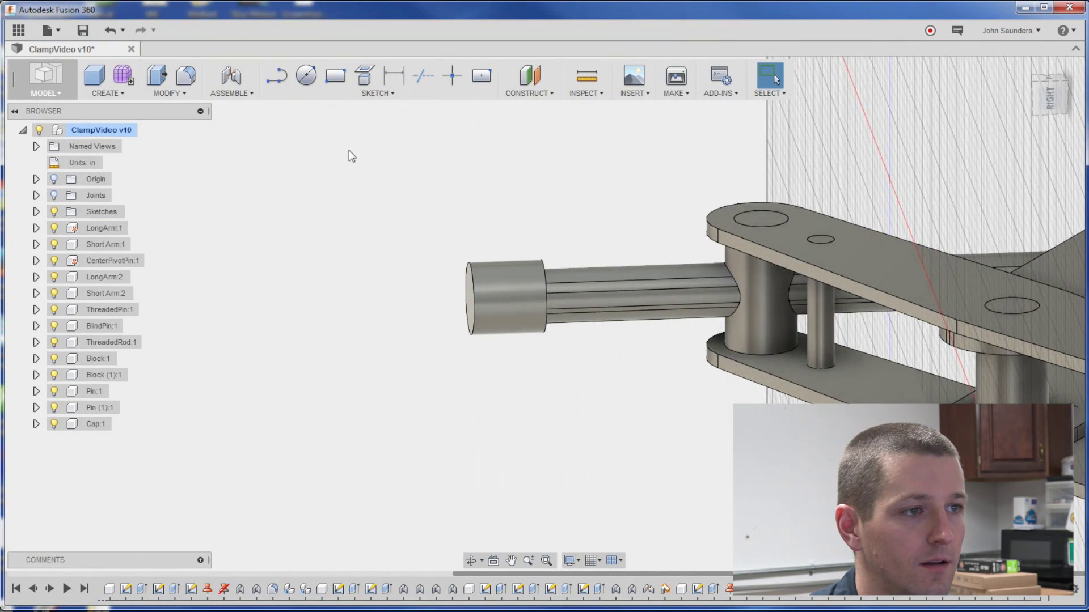
click(306, 75)
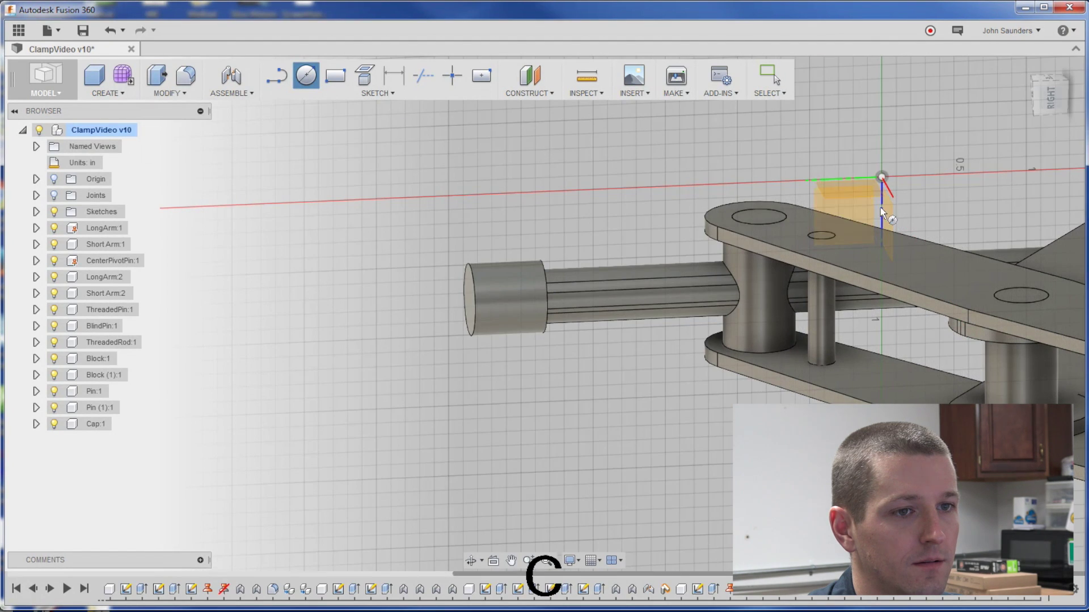
click(847, 202)
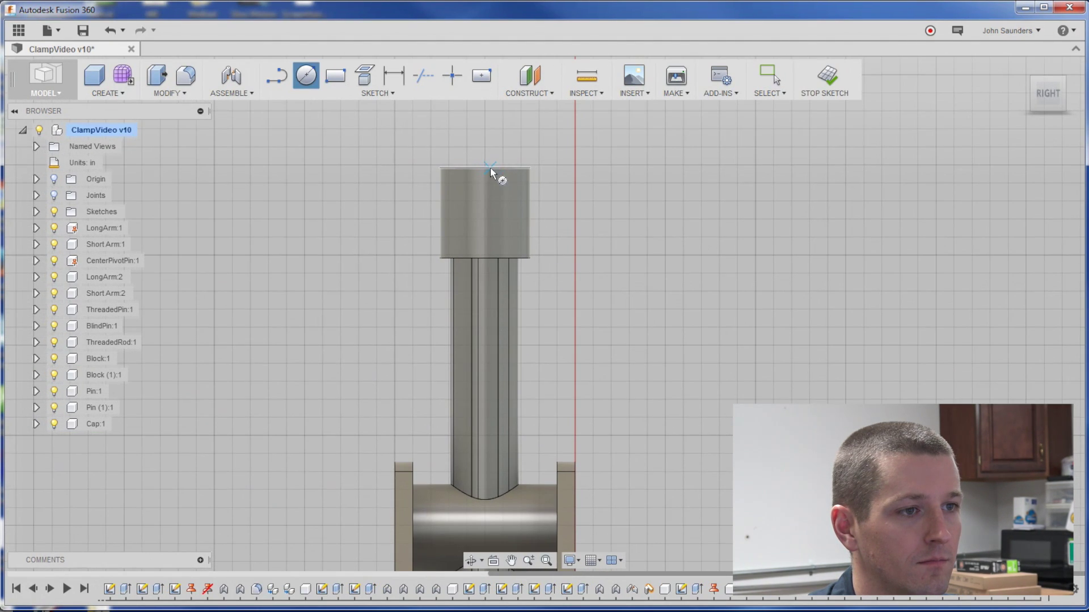
click(391, 79)
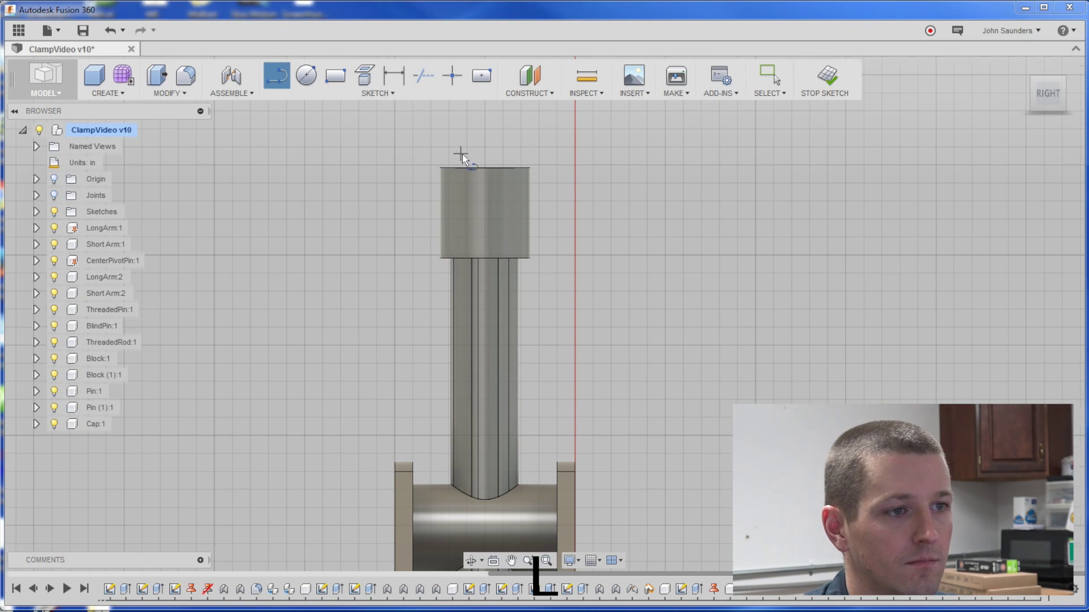
scroll(461, 154, up, 3)
drag(432, 167, 536, 170)
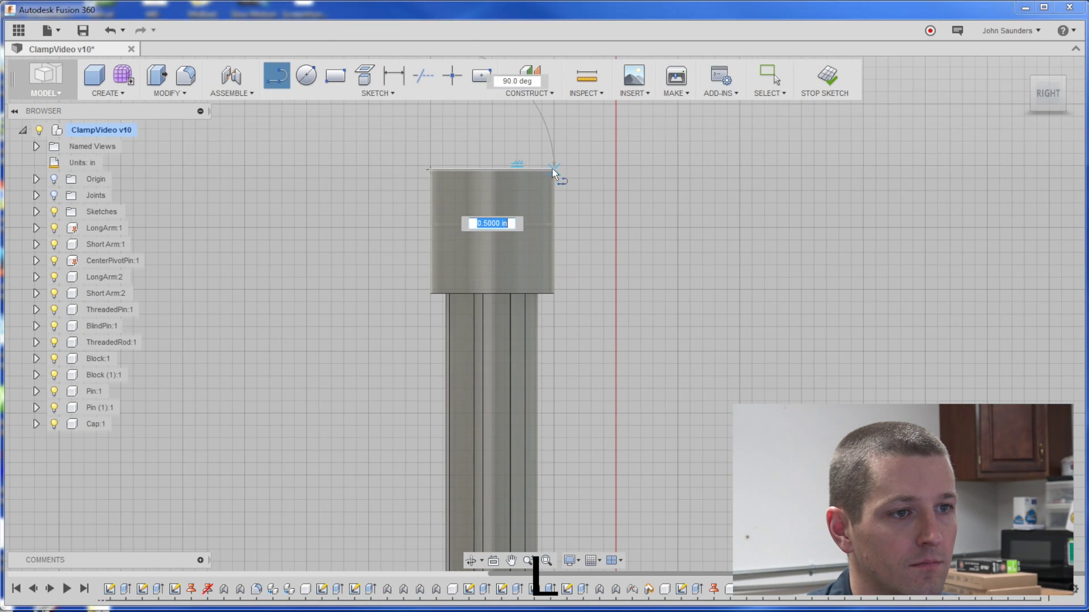
click(553, 171)
Step: Place a sketch point at the midpoint of the line on the cap's outer end
click(458, 85)
click(492, 169)
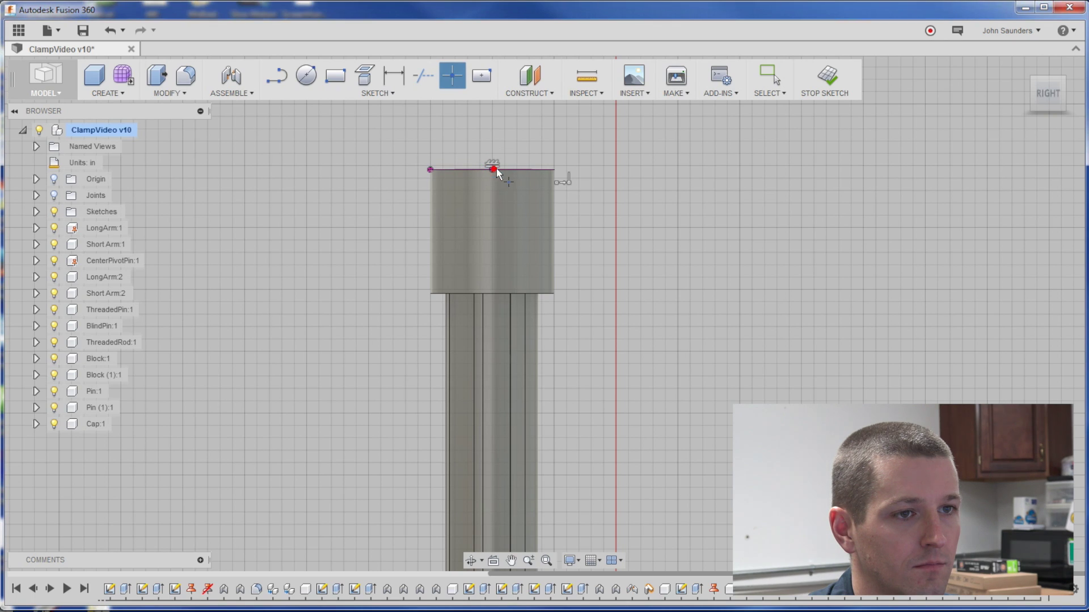
key(Escape)
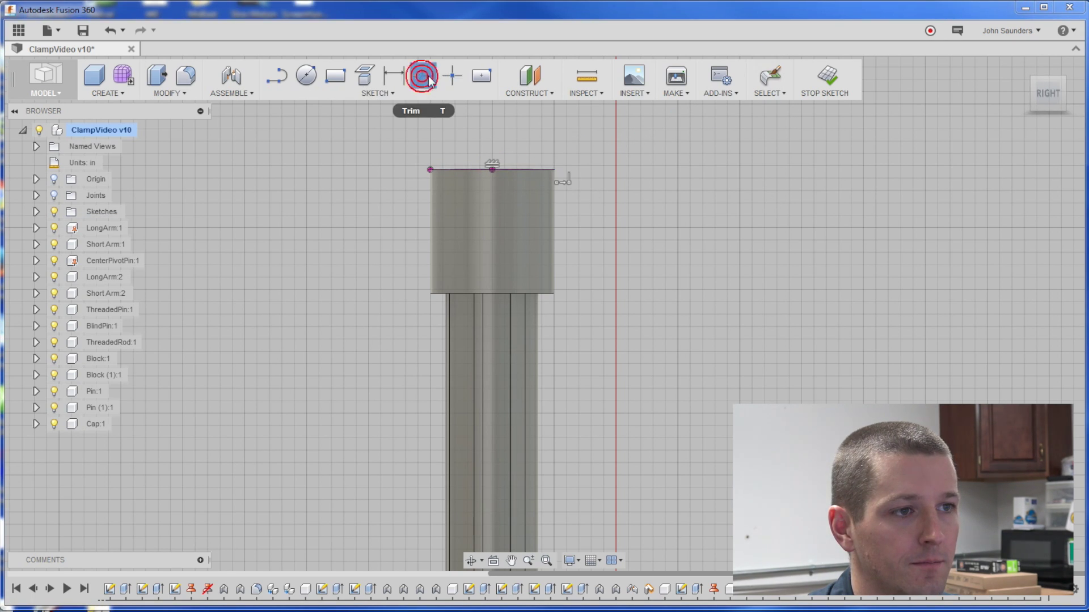
Step: Draw a vertical line from that midpoint to the middle of the cap's lower edge and make it a construction line
click(394, 77)
key(l)
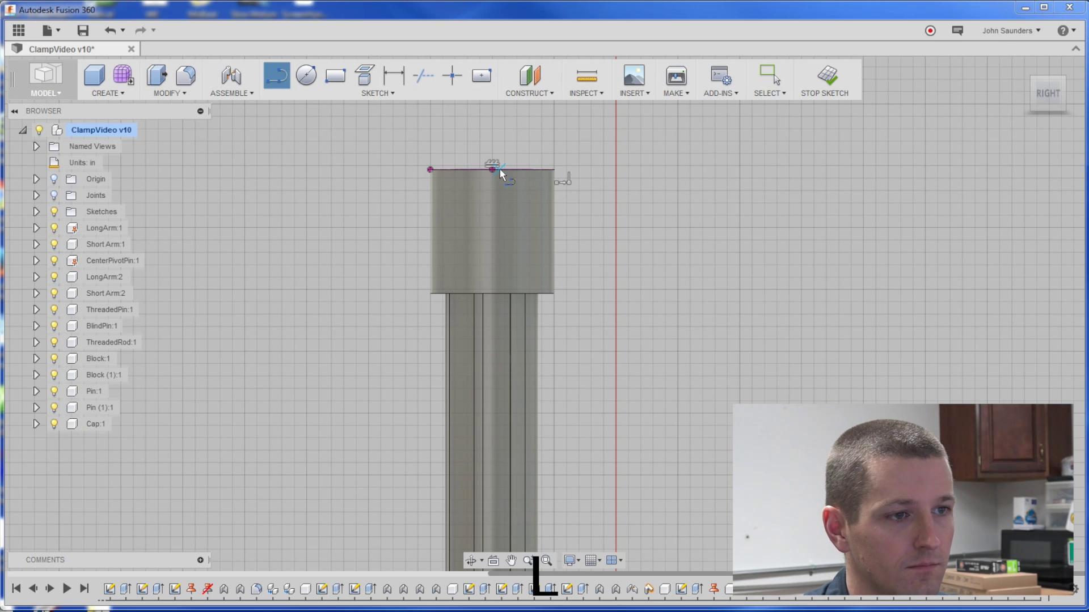
click(493, 169)
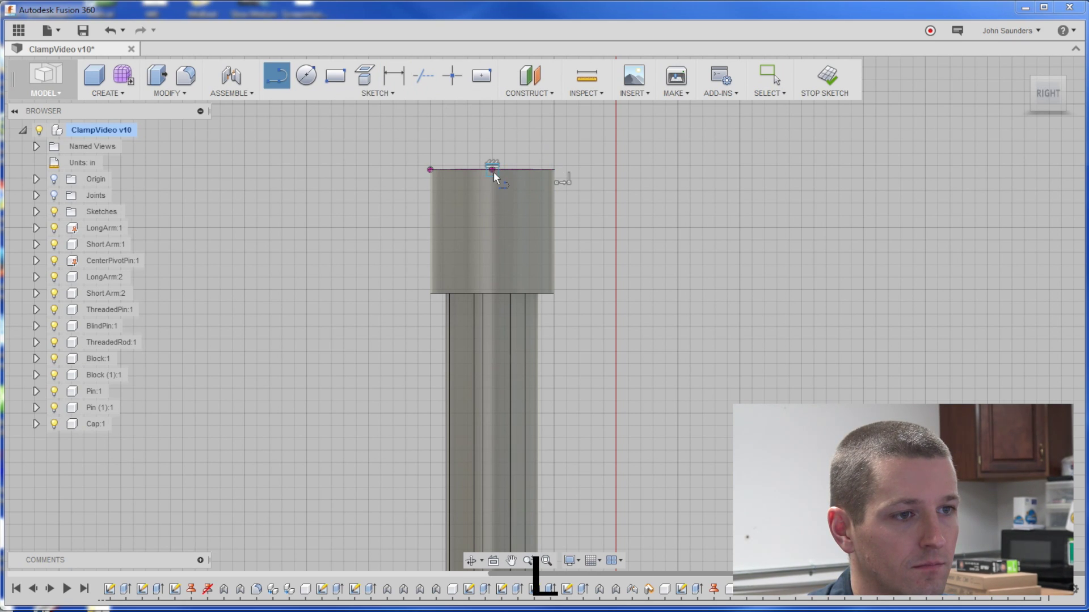
click(491, 293)
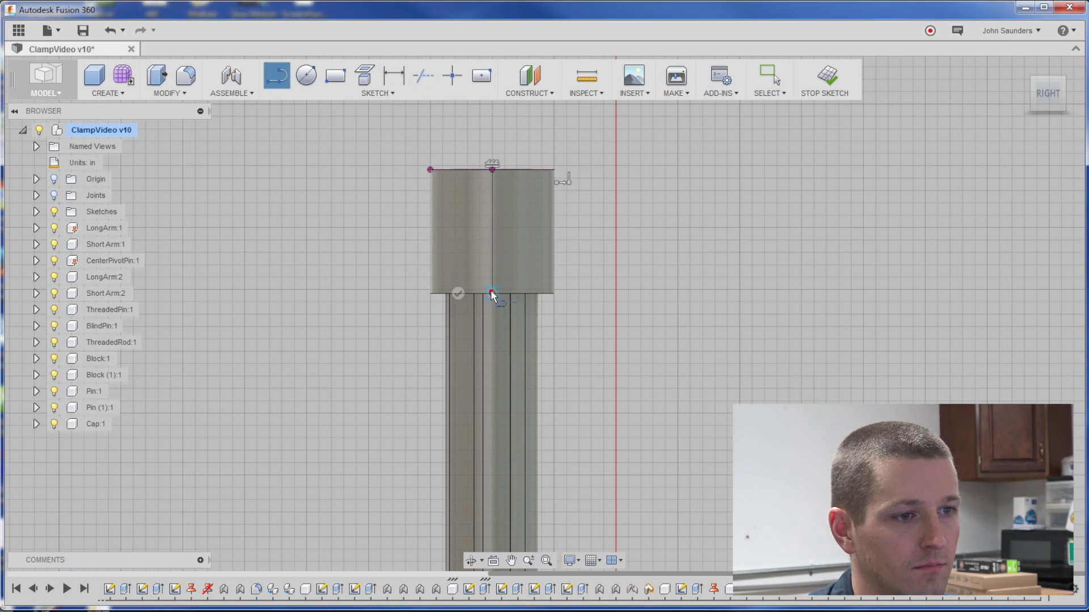
key(Escape)
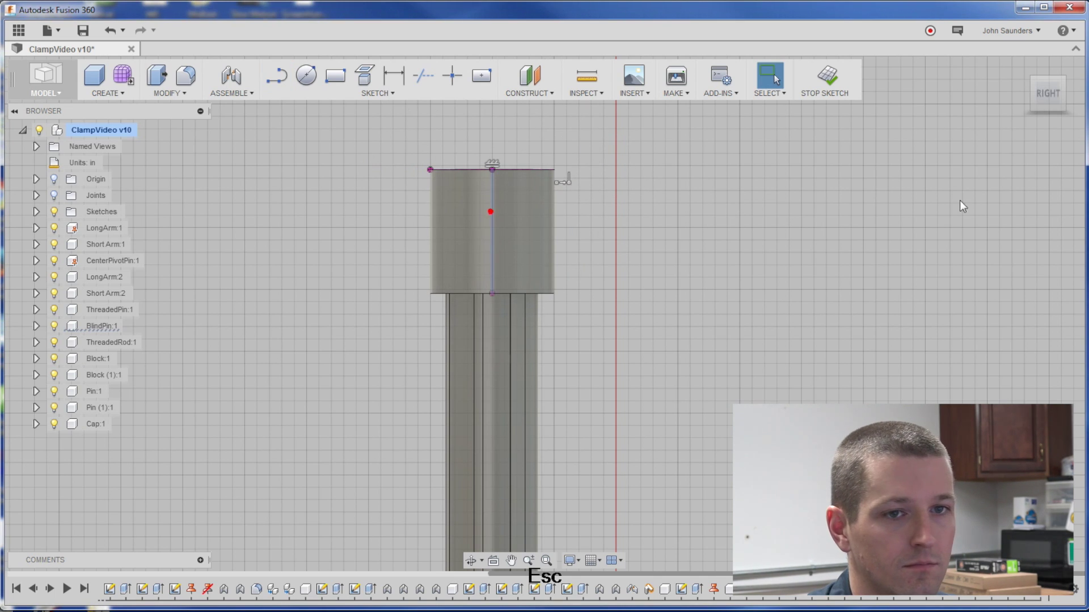
click(1087, 205)
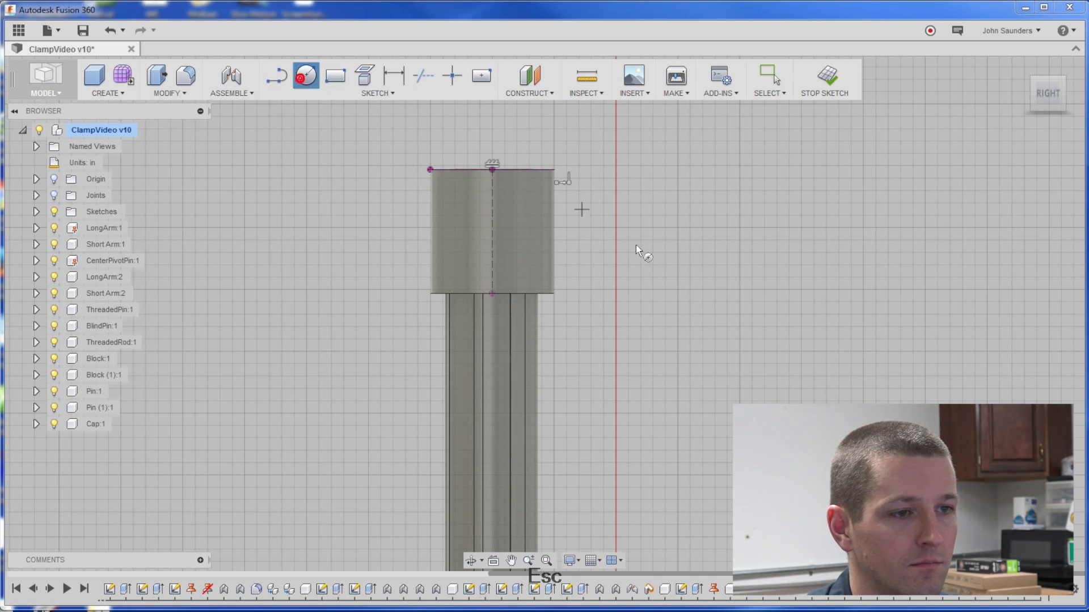
Step: Sketch a 0.375 in diameter circle centred on the midpoint of the vertical construction line
click(492, 232)
key(Delete)
text(.375)
key(Return)
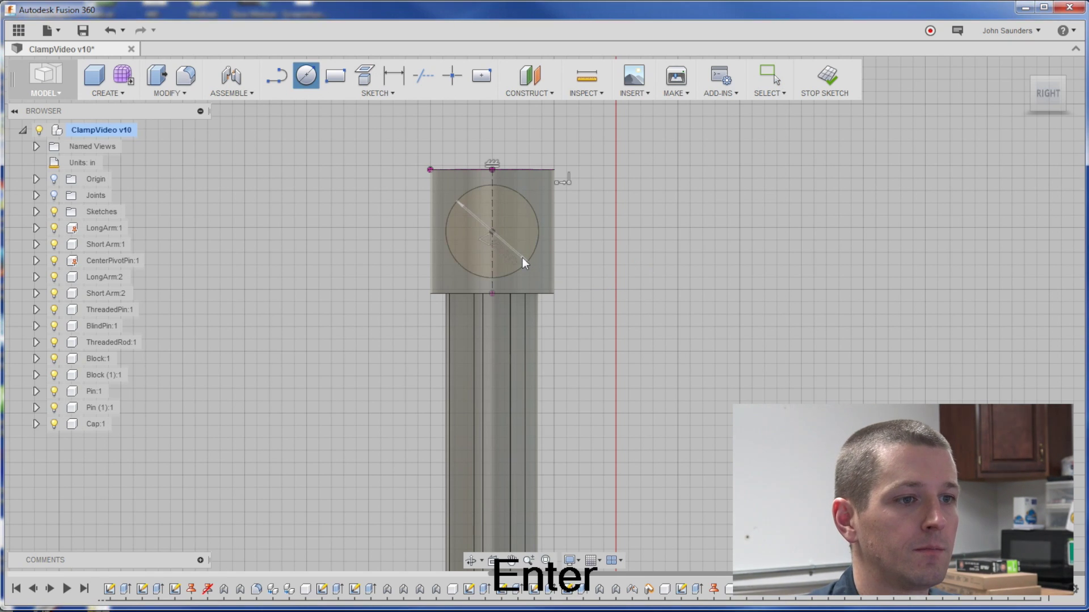
Step: Cut the circle through the cap with Press Pull to make the cross hole for the handle
shift+middle_drag(522, 260, 630, 263)
key(q)
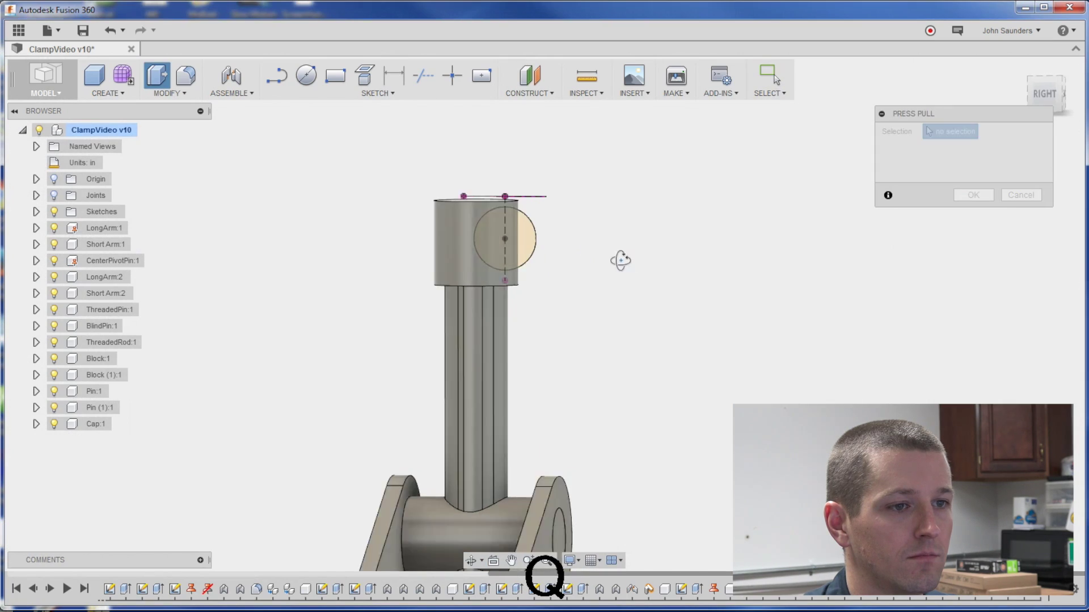
click(505, 239)
drag(504, 239, 318, 252)
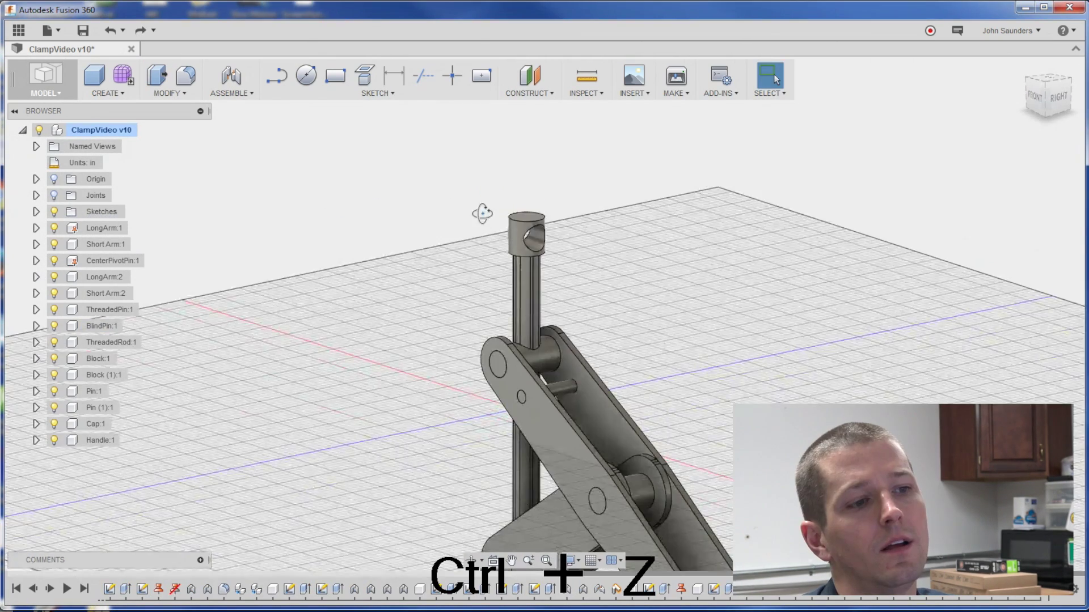
scroll(464, 224, up, 3)
mouse_move(482, 214)
shift+middle_down()
mouse_move(464, 225)
mouse_move(491, 217)
shift+middle_up()
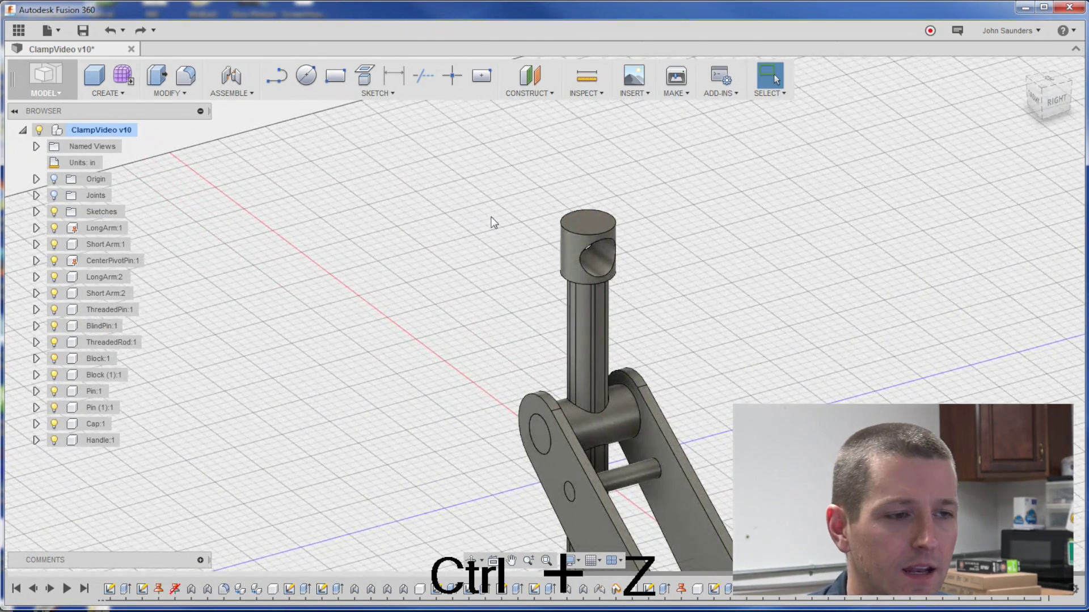
click(127, 440)
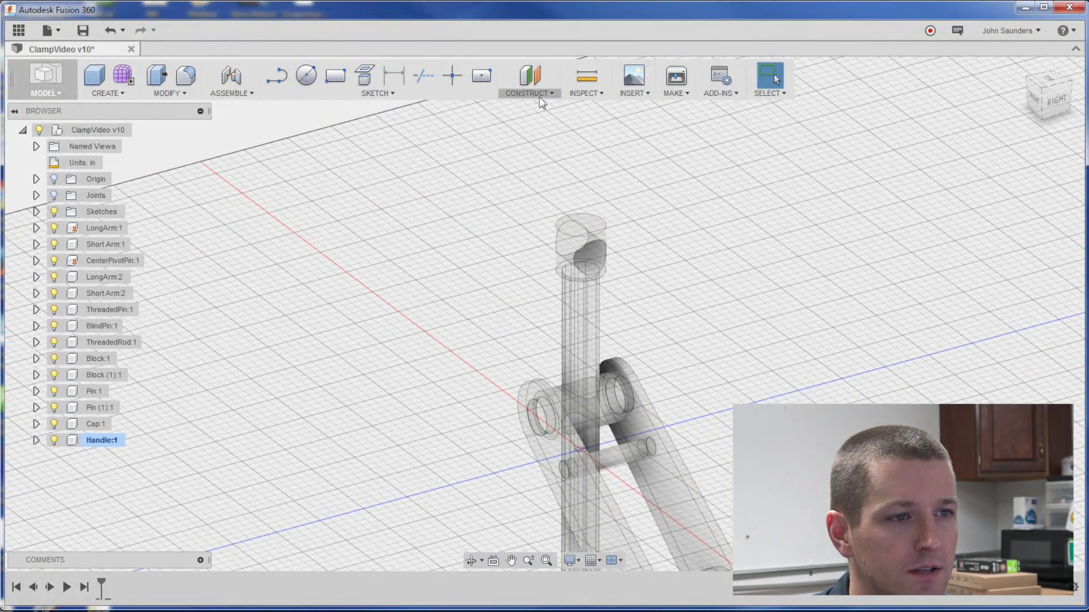
click(530, 94)
click(114, 130)
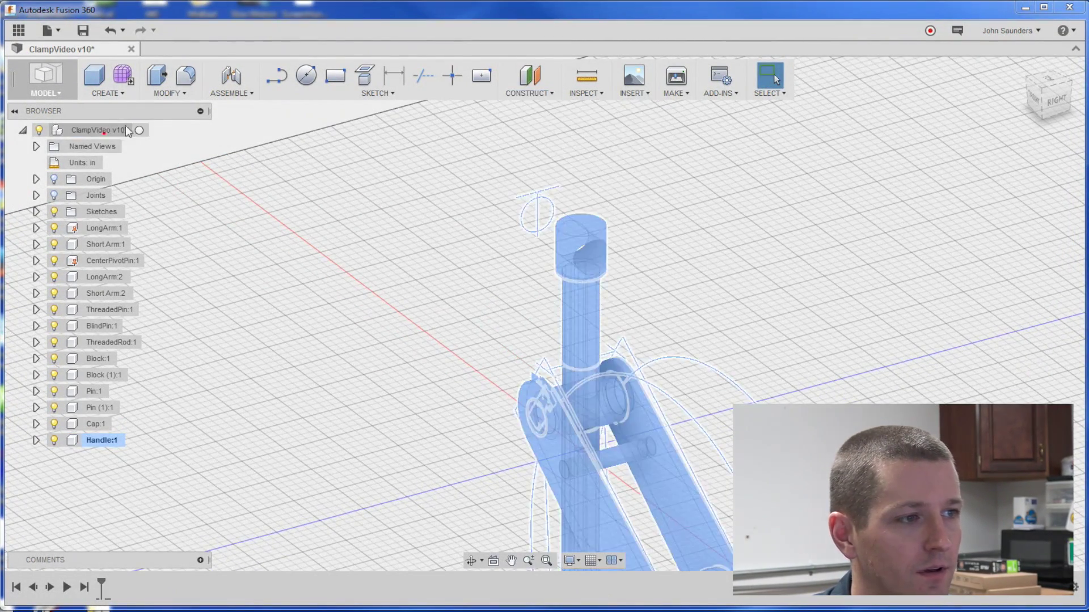
click(135, 129)
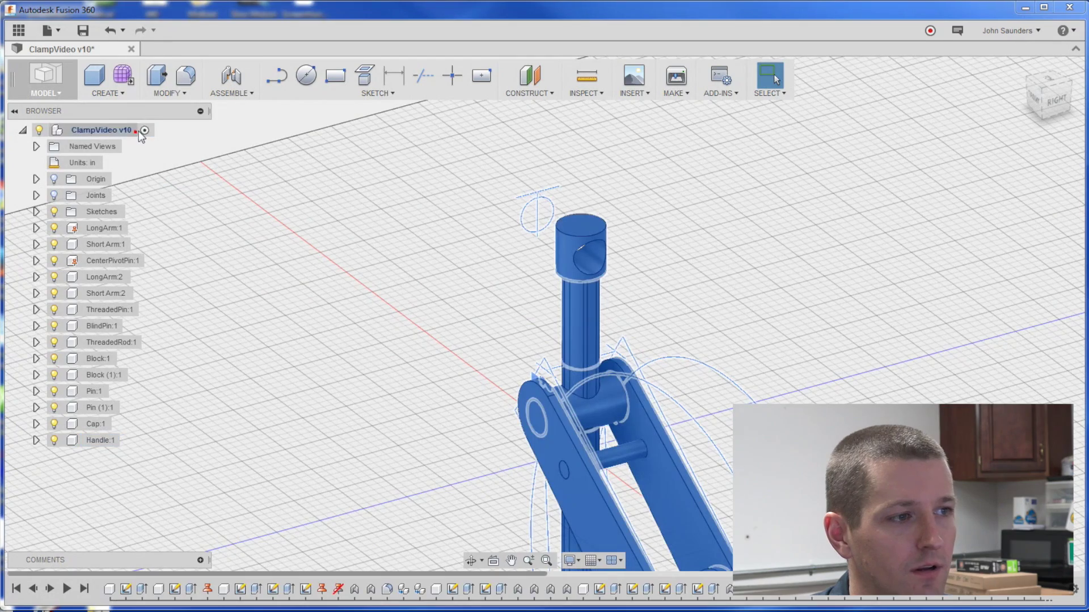
Step: Construct a point at the centre of the circular edge on the cap's outer end face
click(535, 94)
click(540, 96)
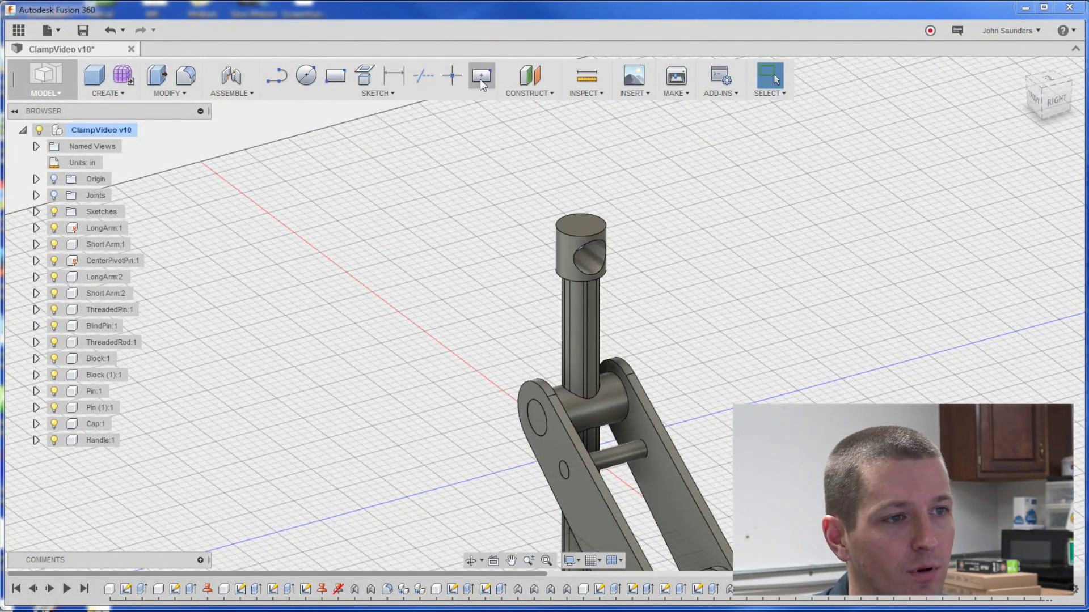
click(530, 94)
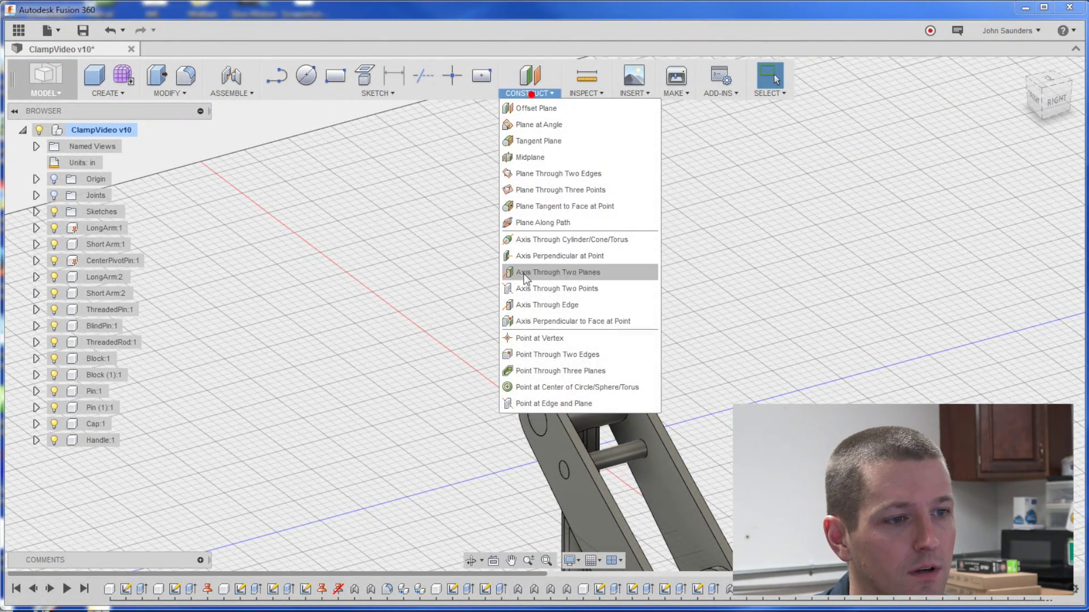
click(565, 386)
click(600, 234)
scroll(600, 233, up, 3)
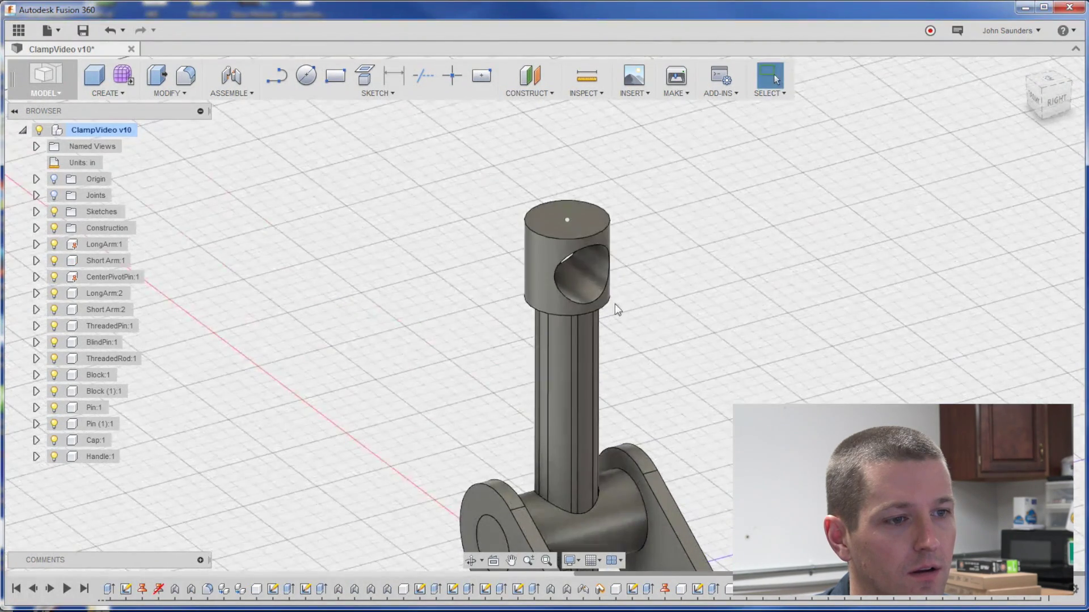
Step: Construct a second centre point on the circular edge at the cap's rod-side end, repeating Point at Center of Circle/Sphere/Torus
shift+middle_drag(615, 309, 635, 267)
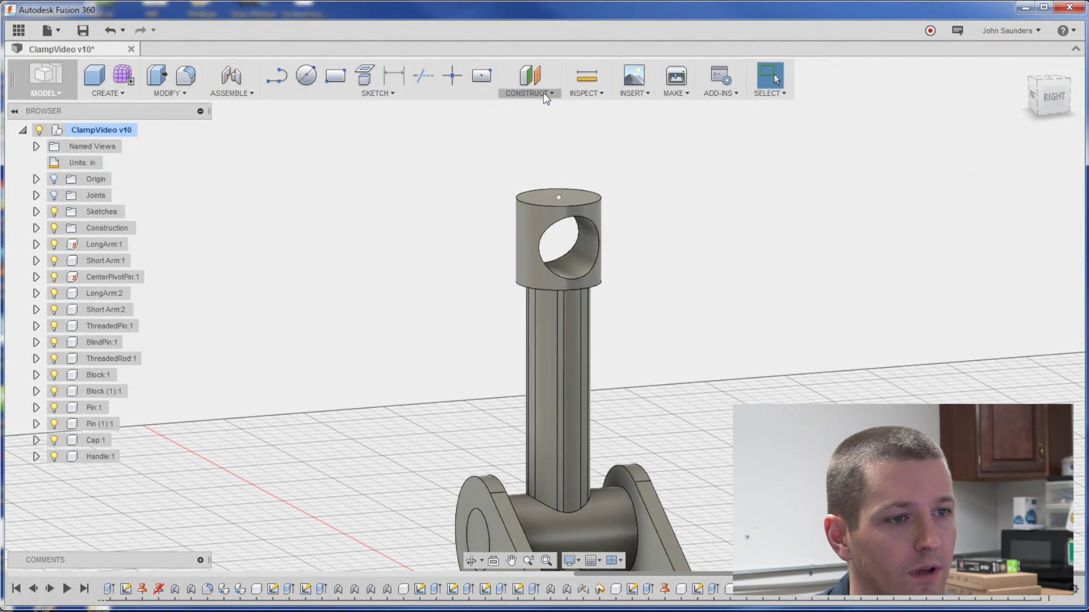
right_drag(676, 287, 675, 255)
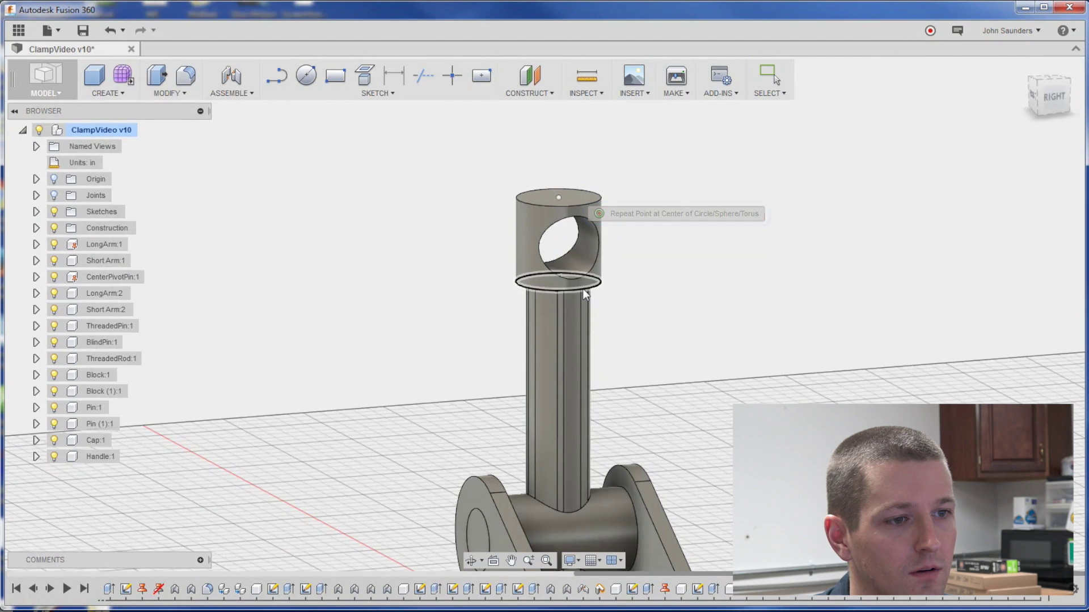
click(583, 289)
click(582, 288)
shift+middle_drag(583, 288, 680, 343)
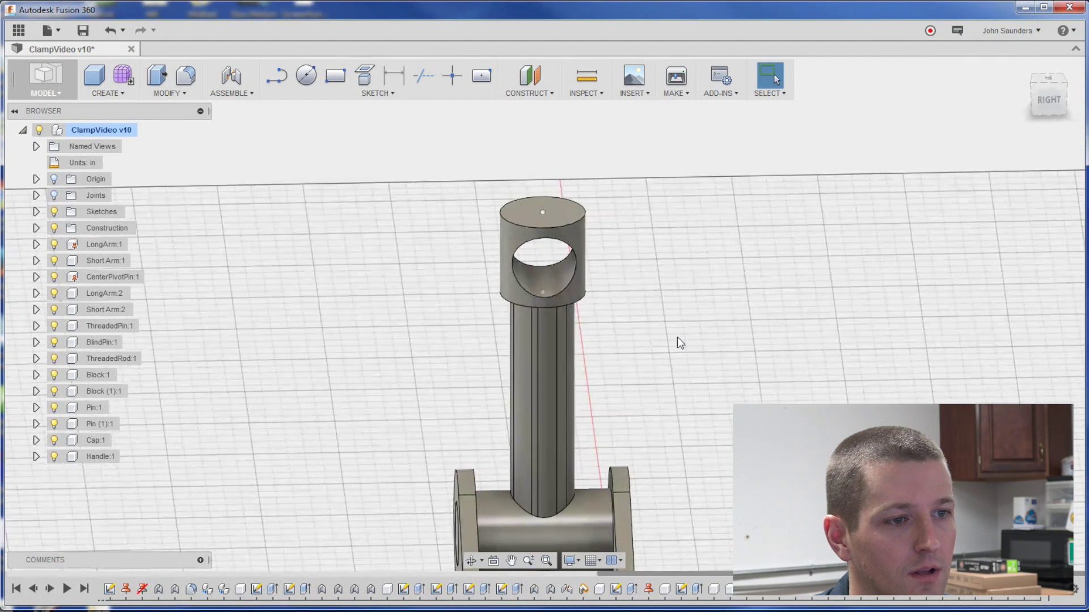
Step: Construct a plane through three points: the two circle centres and a point on the rim of the cap's outer end
click(544, 94)
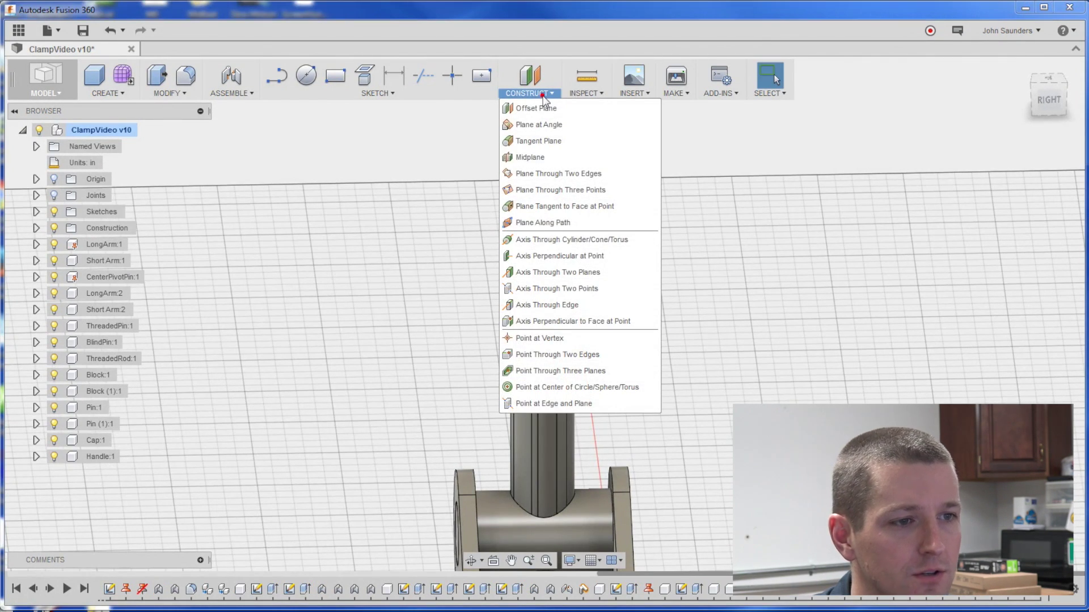
click(586, 190)
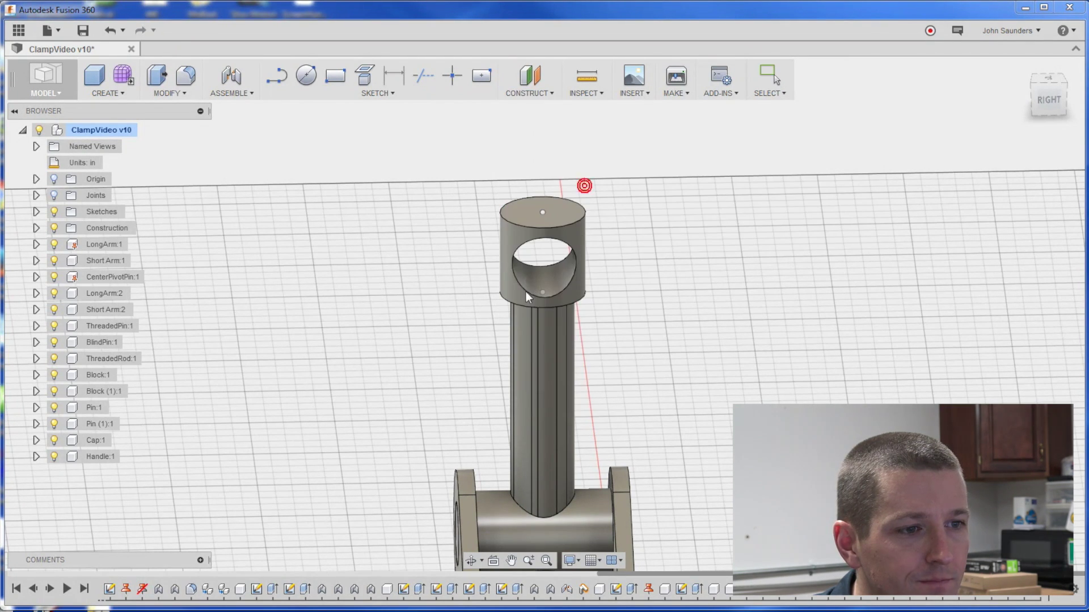
click(543, 291)
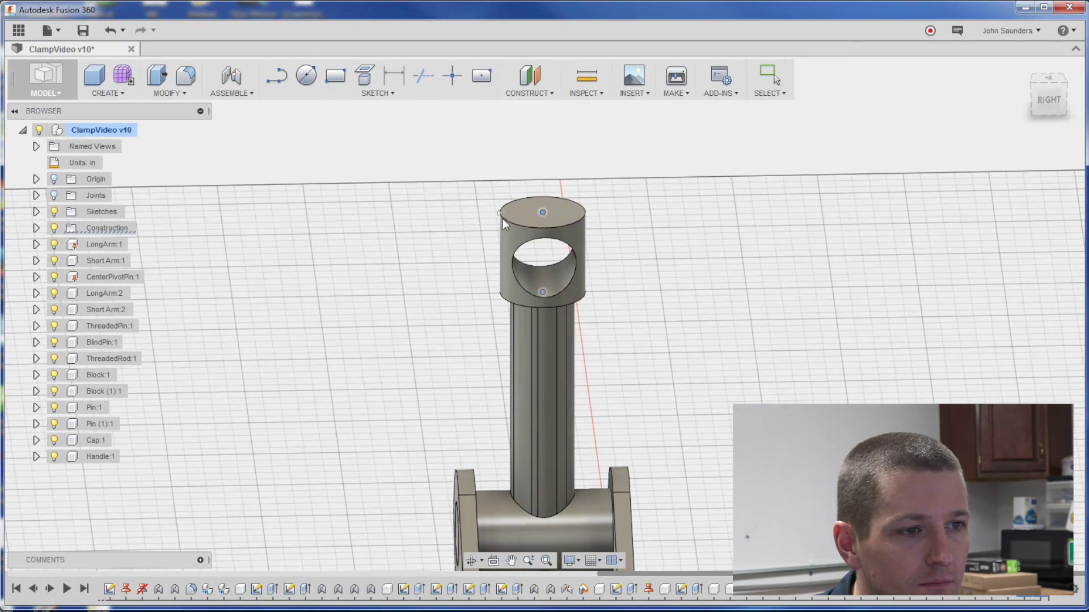
shift+middle_drag(502, 216, 680, 240)
Step: Activate the Handle component and start a circle sketch on the construction plane through the cap's axis
key(c)
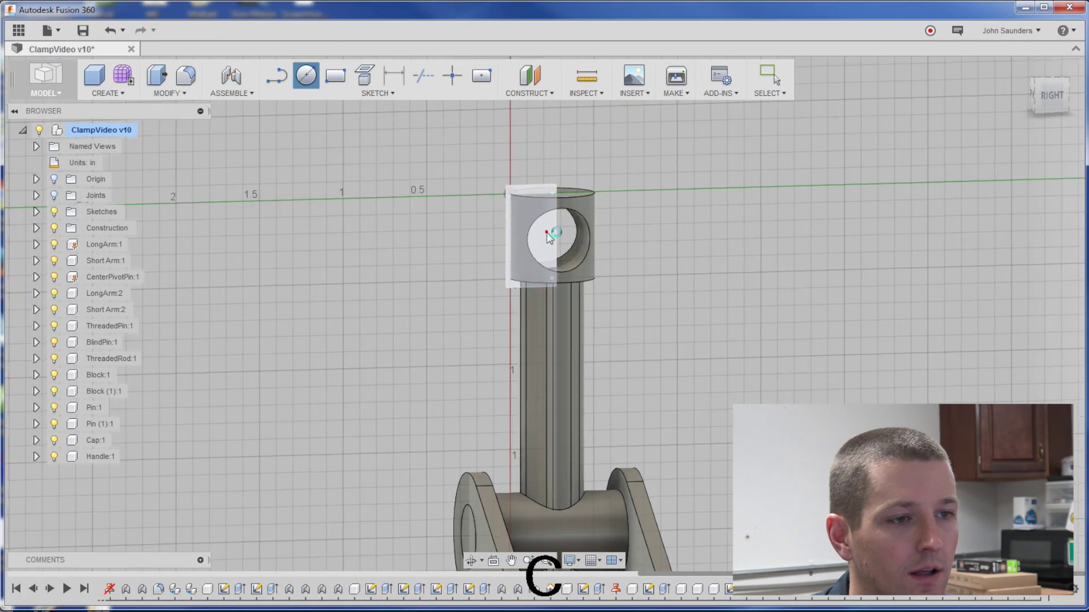
click(547, 232)
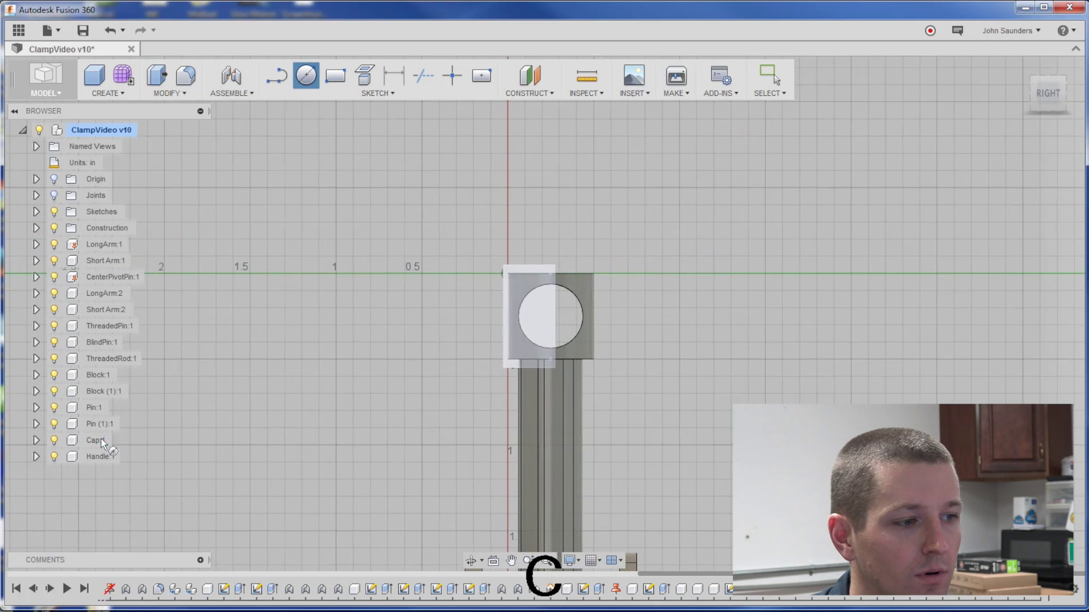
click(127, 458)
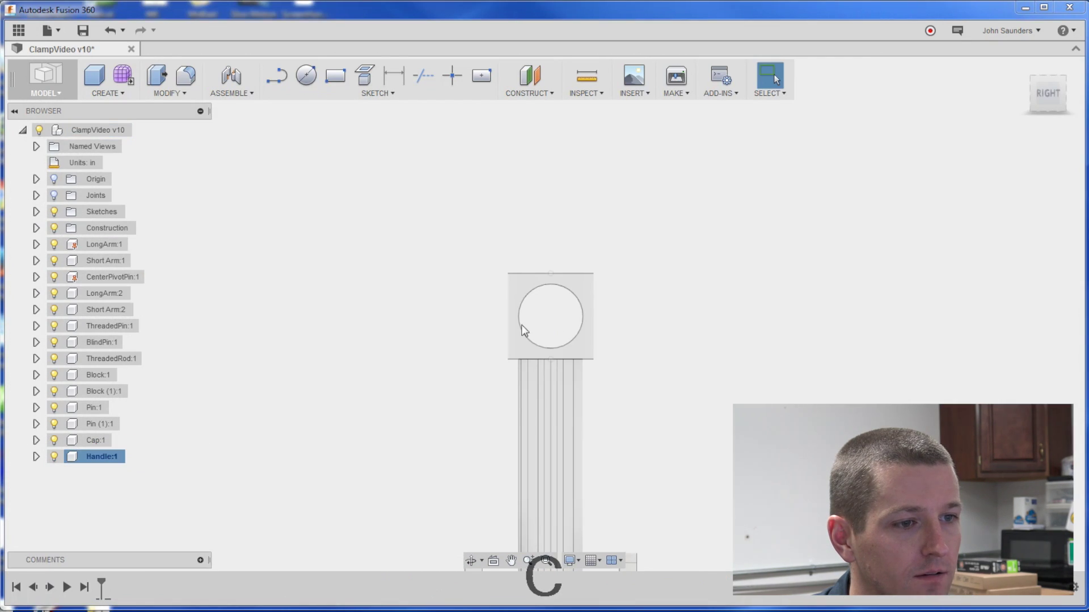
key(c)
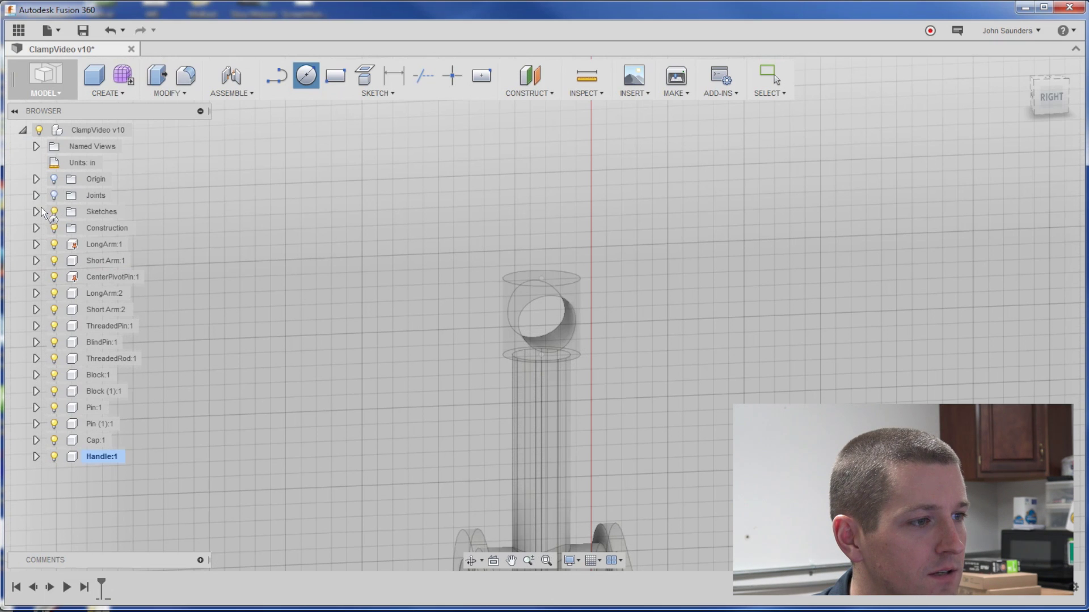
click(35, 228)
click(106, 276)
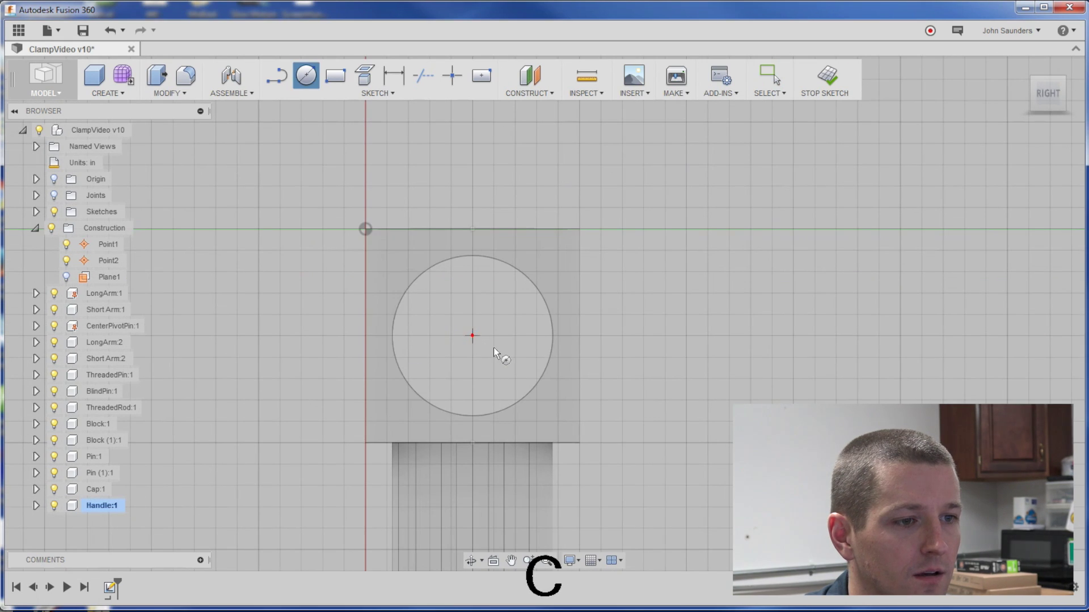
Step: Draw a 0.375 in diameter circle centred on the cap's cross hole
click(472, 335)
text(.375)
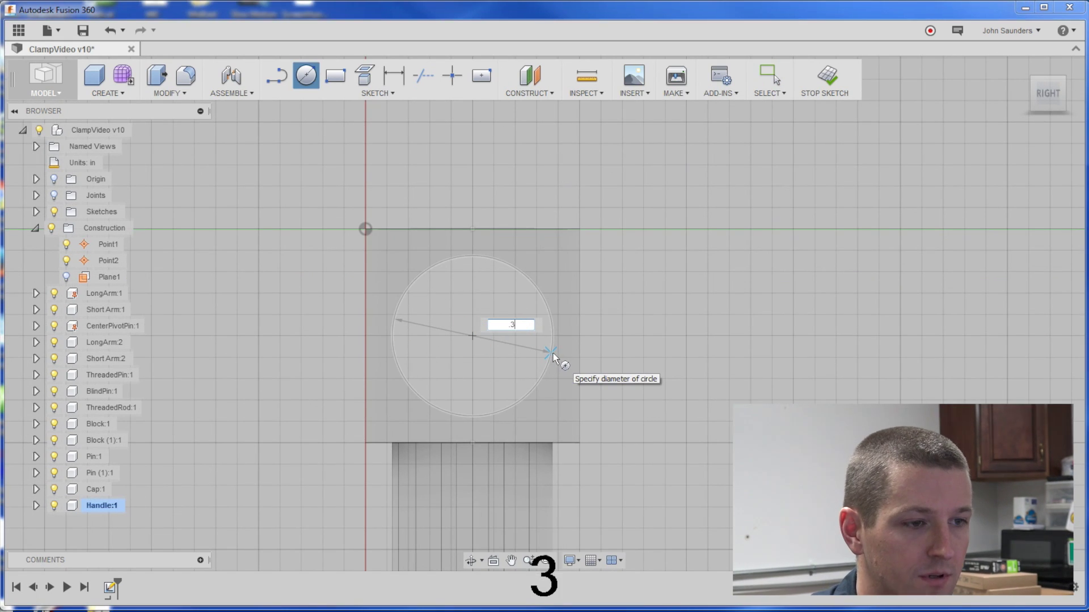
key(Return)
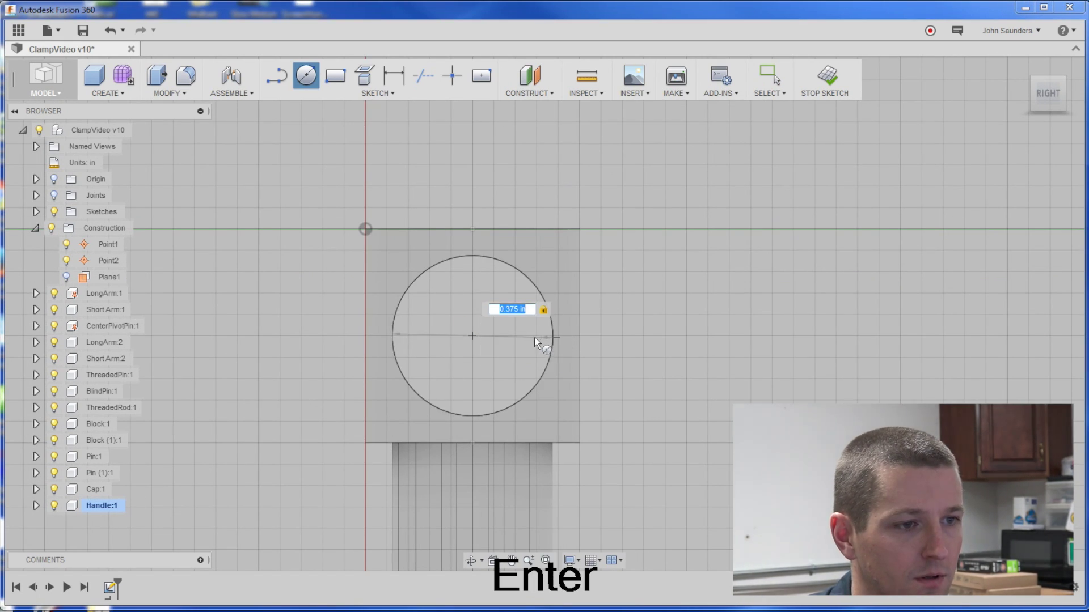
Step: Extrude the 0.375 in handle circle symmetrically by about 1.90 in as a new body passing through the cap's cross hole
key(Return)
scroll(532, 354, down, 2)
shift+middle_drag(532, 354, 604, 369)
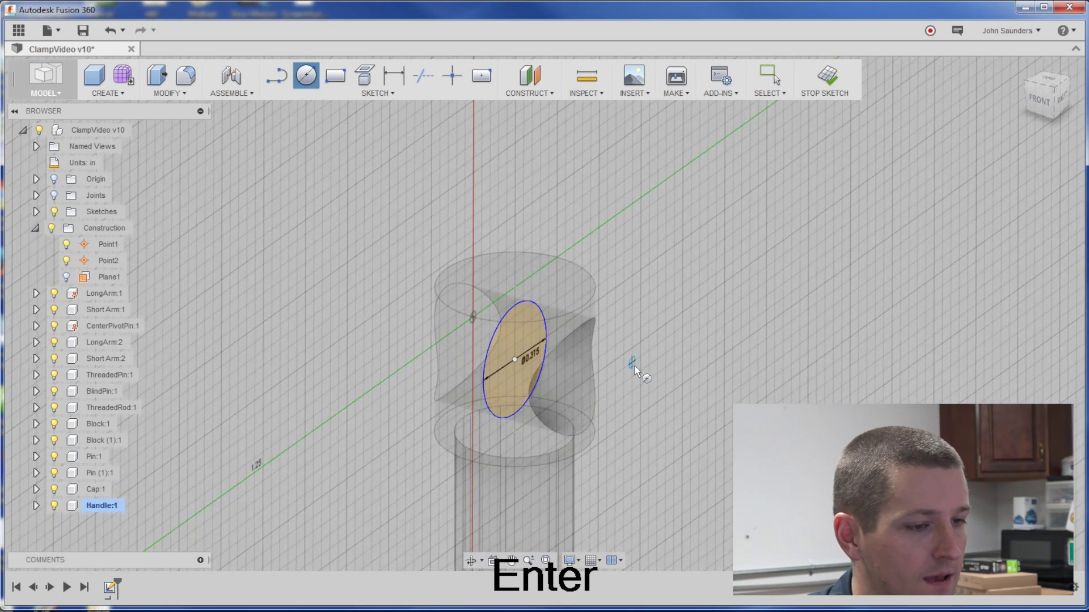
key(q)
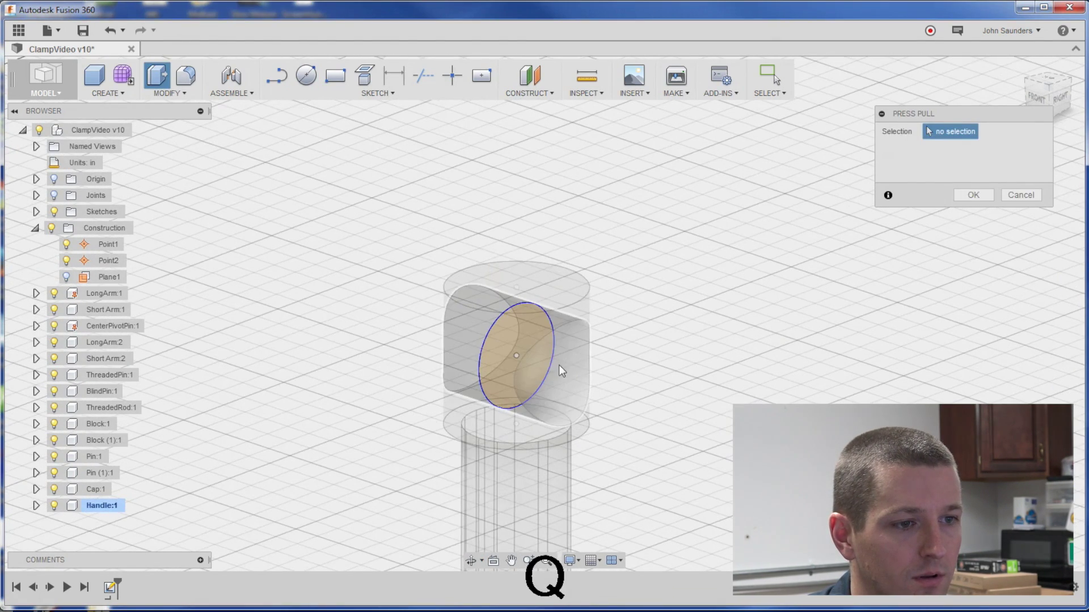
click(538, 335)
click(961, 164)
click(963, 214)
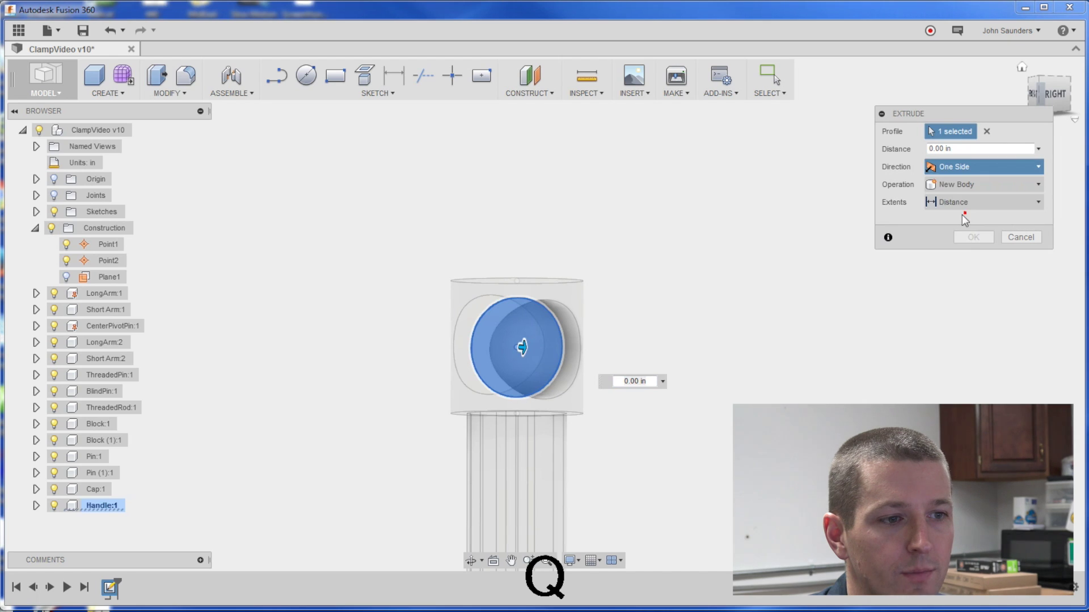
drag(562, 347, 896, 375)
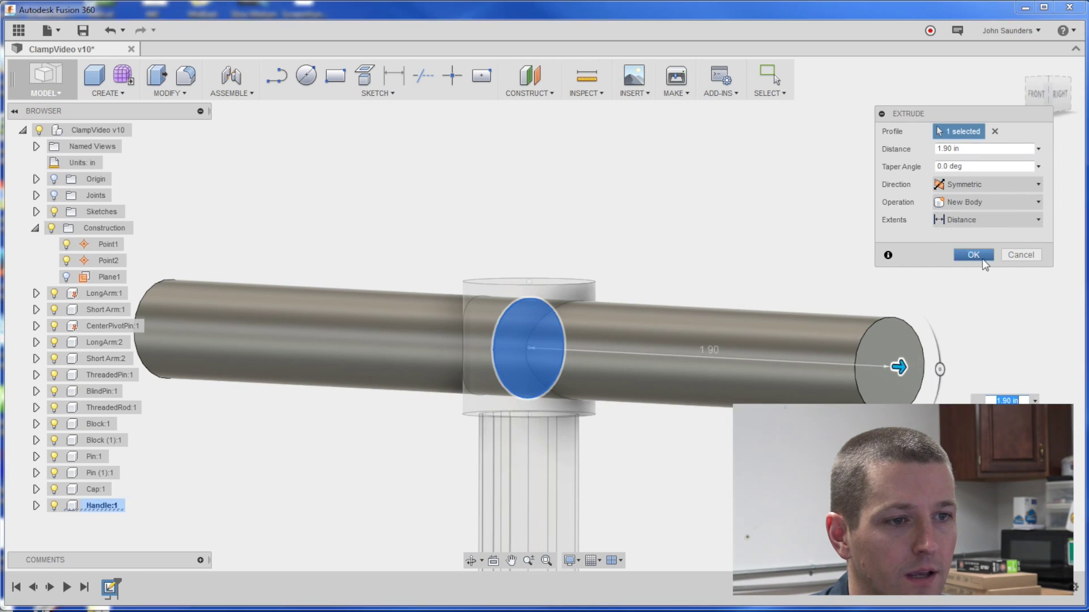
click(980, 253)
Step: Reactivate the top-level ClampVideo assembly, clear the selection and view the whole clamp with its handle
scroll(822, 282, down, 5)
shift+middle_drag(821, 282, 431, 267)
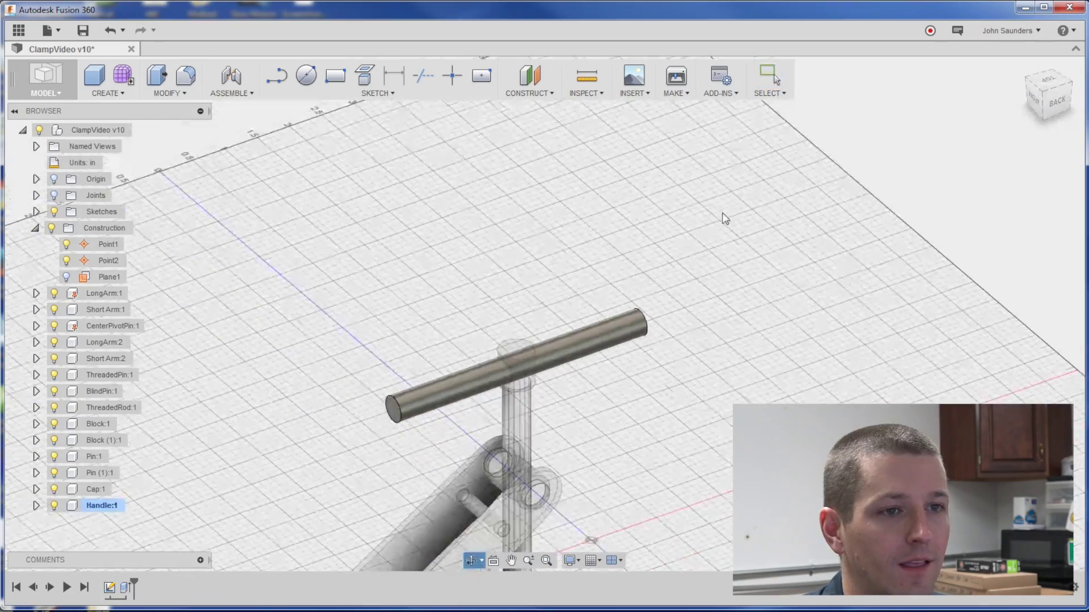
click(102, 129)
scroll(275, 212, down, 4)
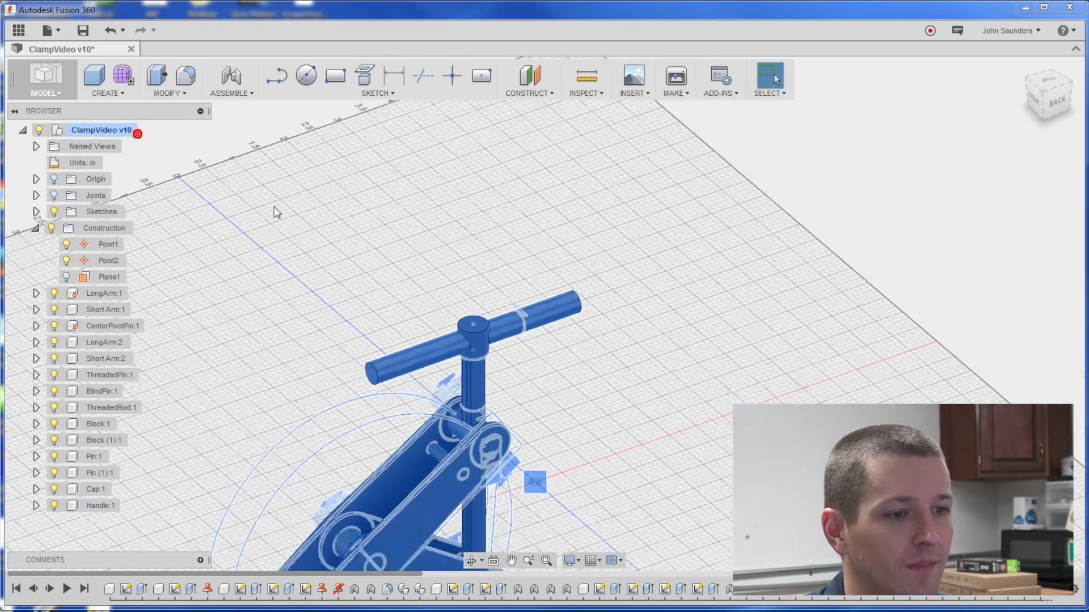
click(275, 212)
shift+middle_drag(459, 272, 381, 194)
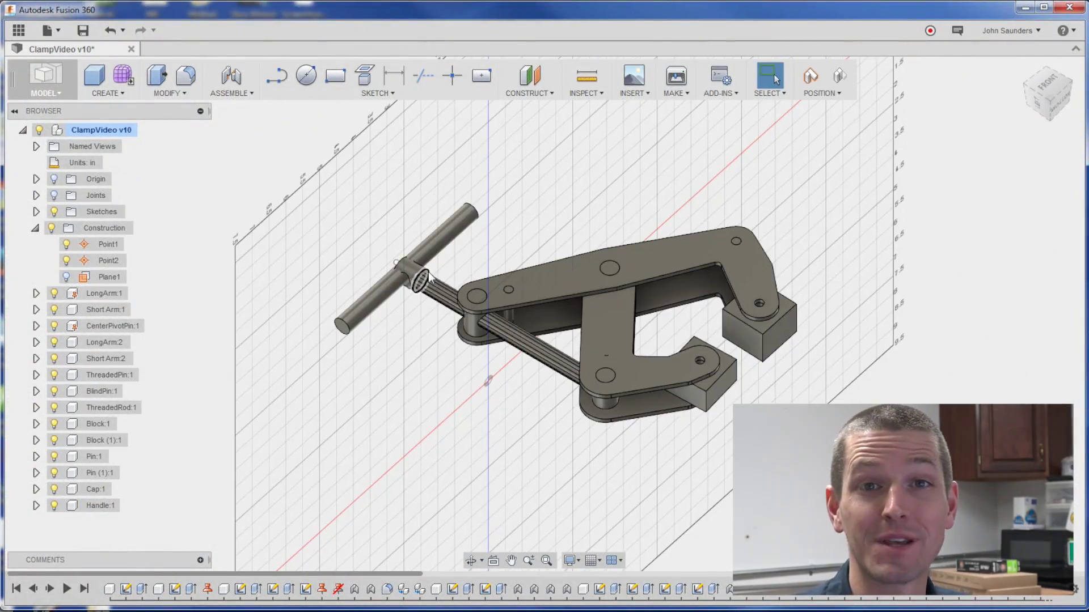